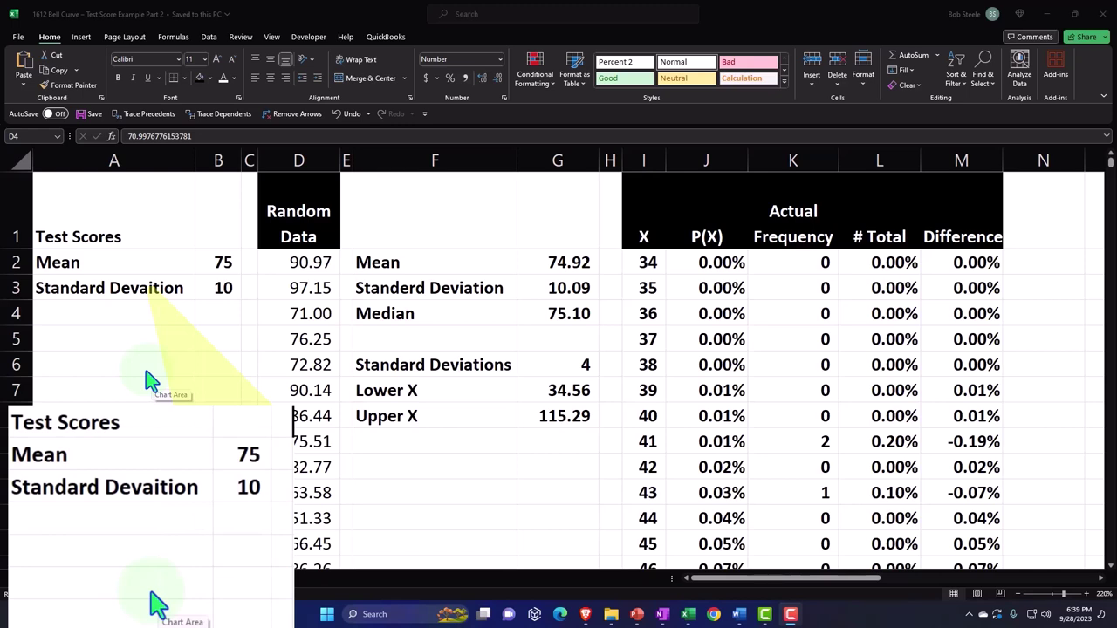
Examine the Random Data column and bring up the data analysis tools
left_click(295, 288)
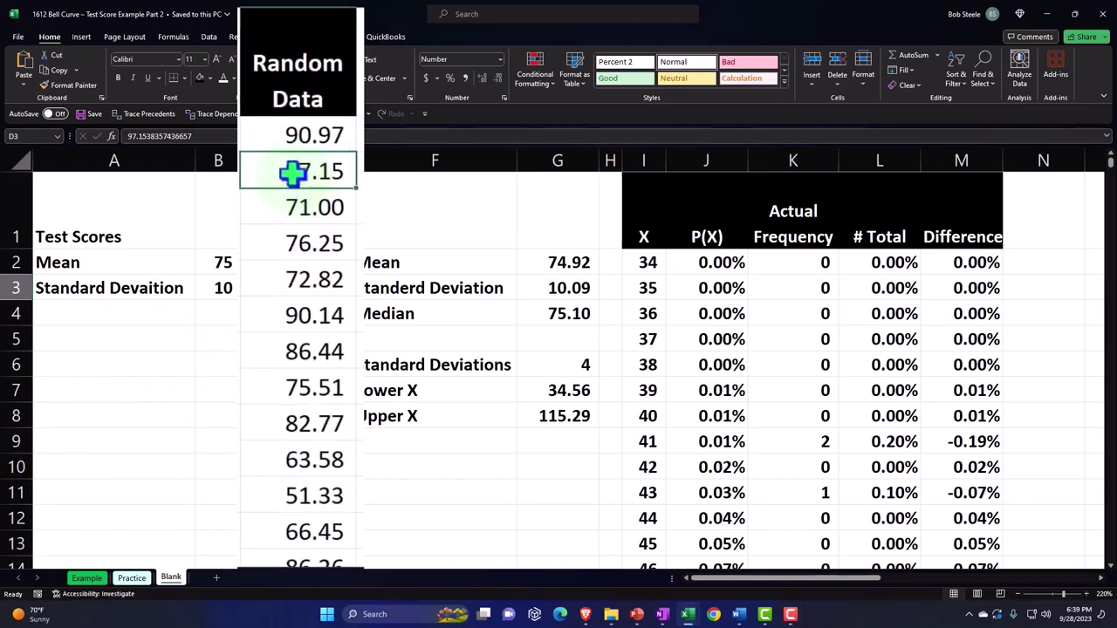
left_click(214, 39)
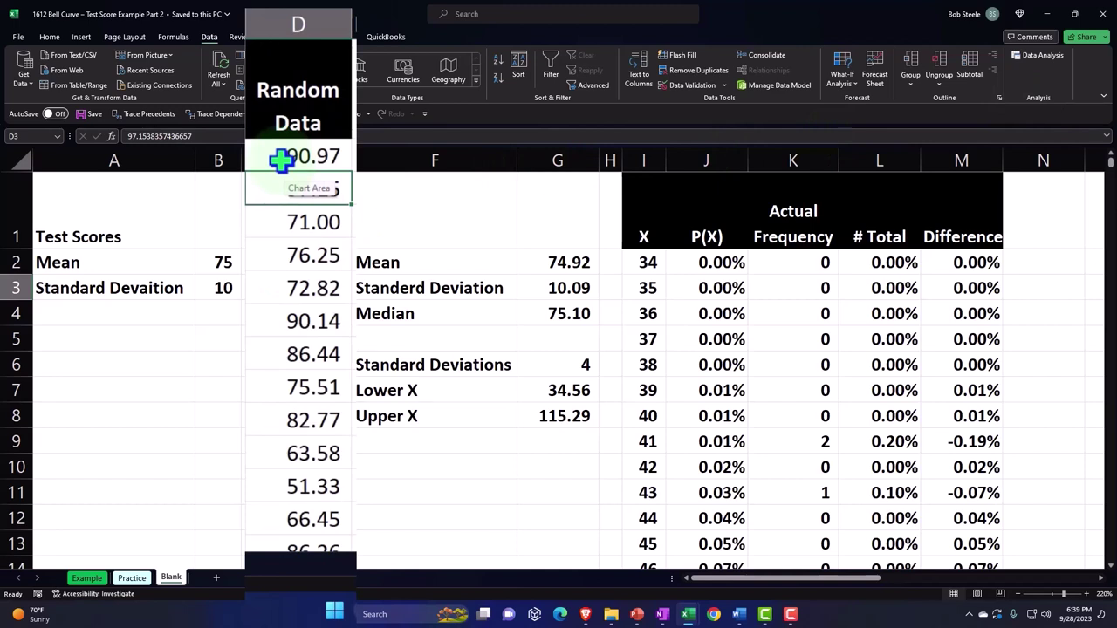
Examine the mean, standard deviation and median formulas for the random data in G2:G4
left_click(388, 305)
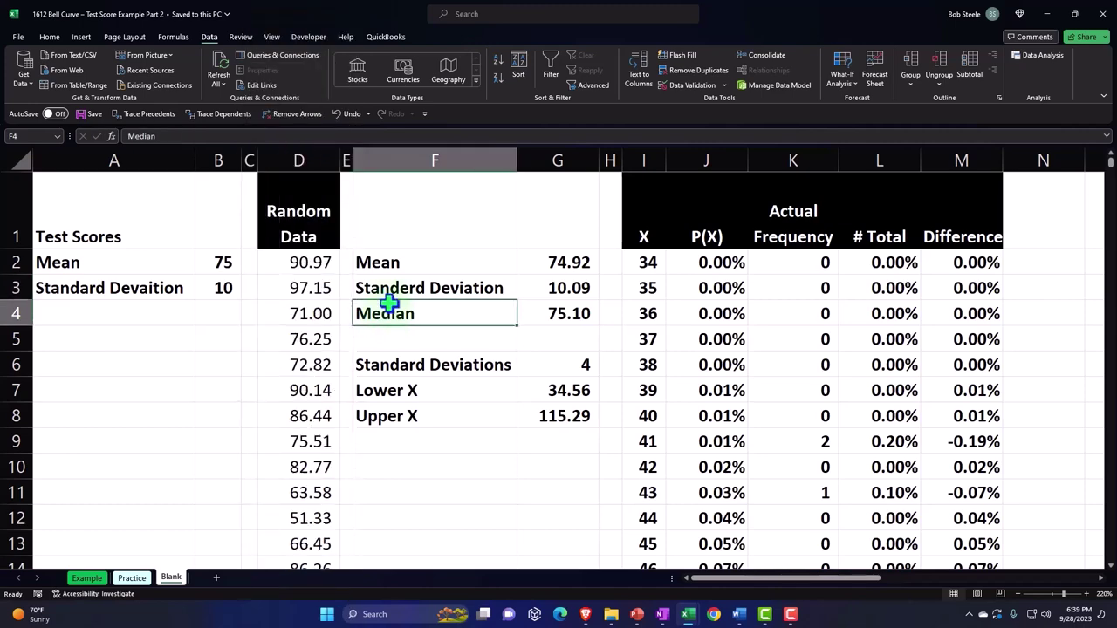
key("Right")
key("Right")
key("Right")
key("Right")
key("Right")
key("Right")
key("Right")
key("Right")
key("Right")
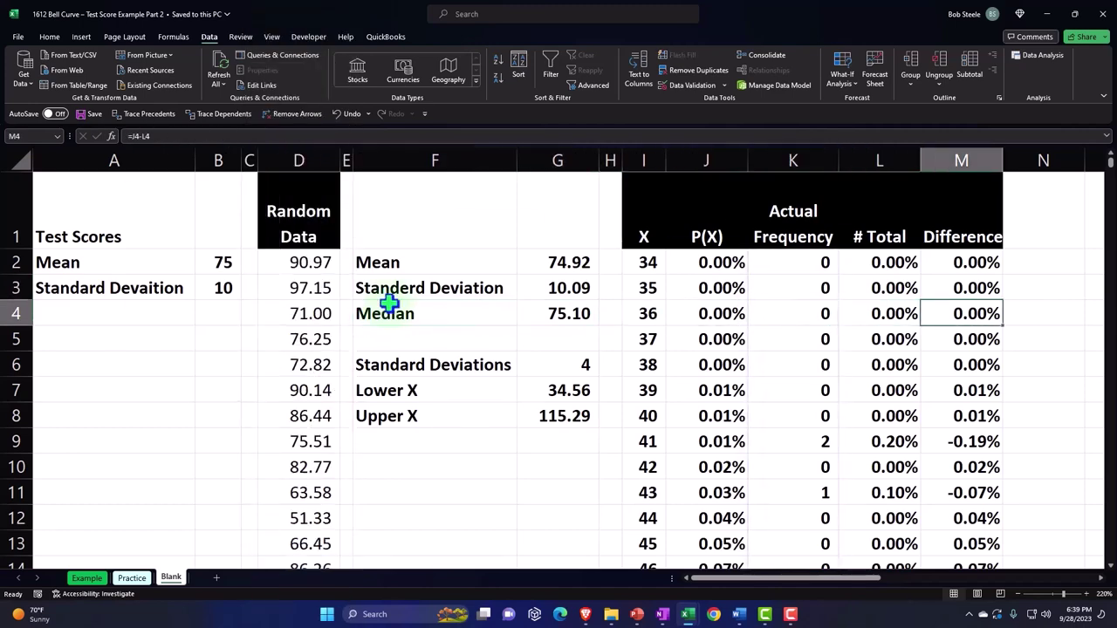
key("Right")
key("Right")
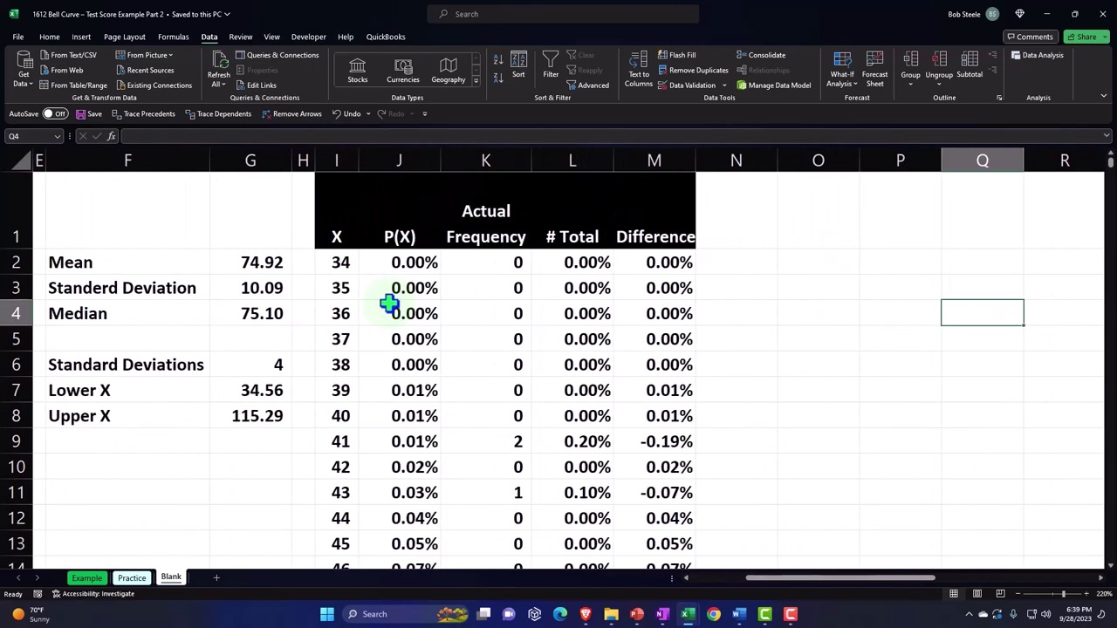
key("Left")
key("Left")
key("Left")
key("Left")
key("Left")
key("Left")
key("Left")
key("Left")
key("Left")
key("Left")
key("Left")
key("Left")
key("Left")
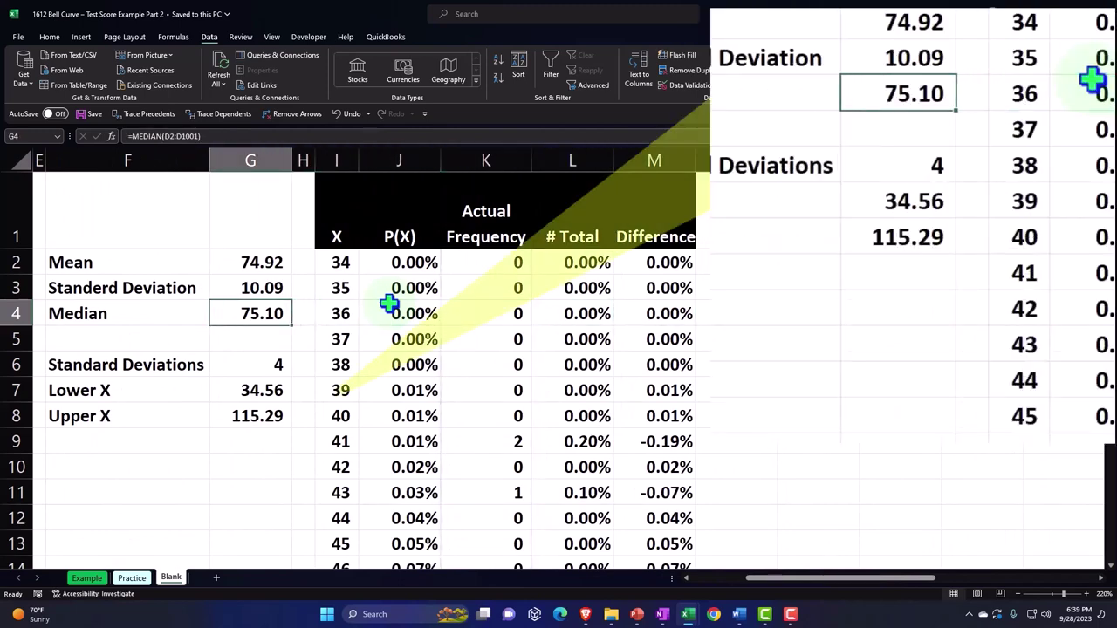
left_click(355, 287)
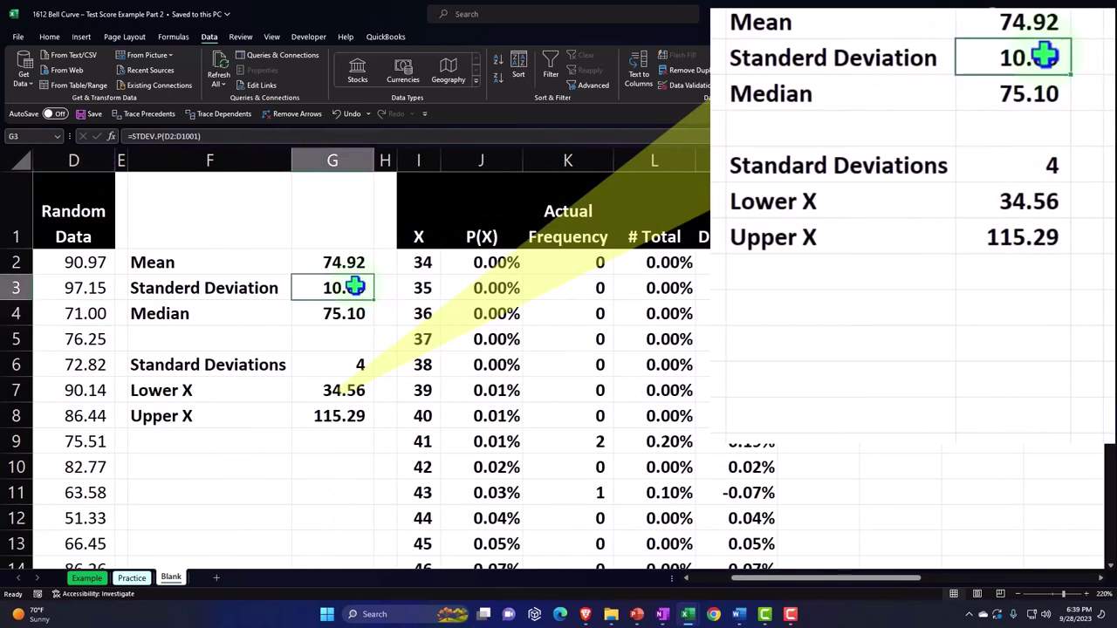
left_click(343, 314)
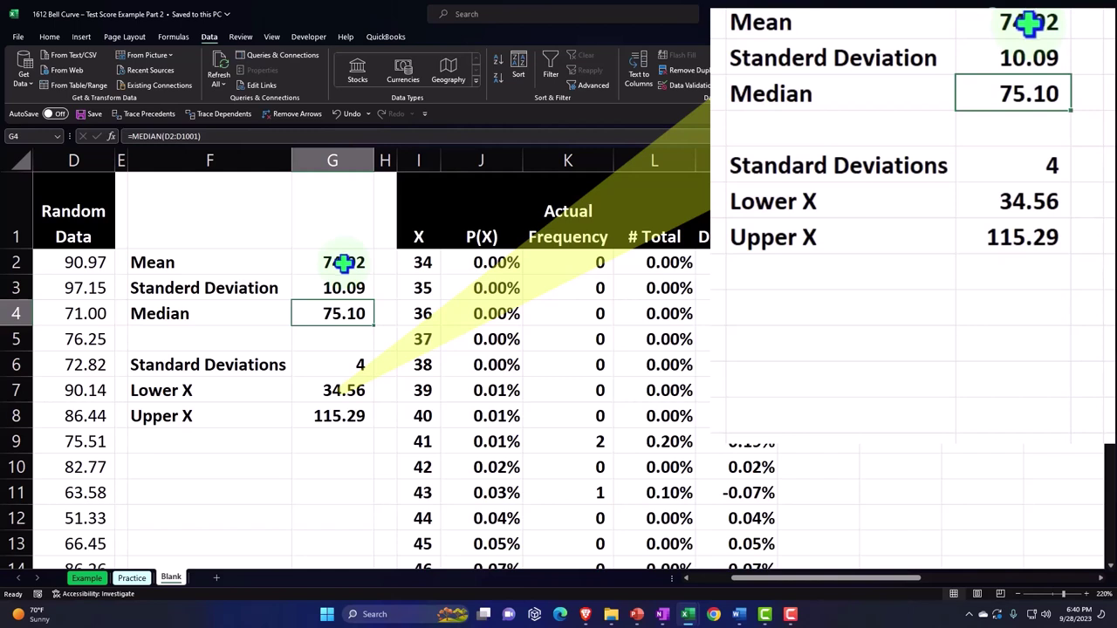
Examine the number of standard deviations and the Lower X and Upper X formulas in G6:G8
left_click(339, 359)
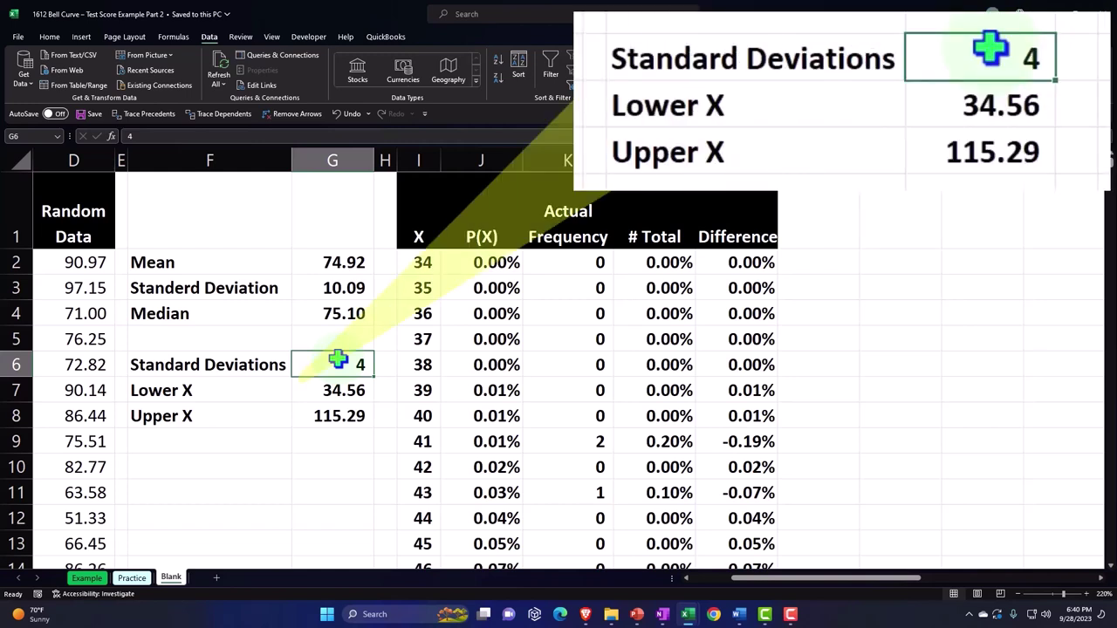
left_click(348, 392)
left_click(346, 422)
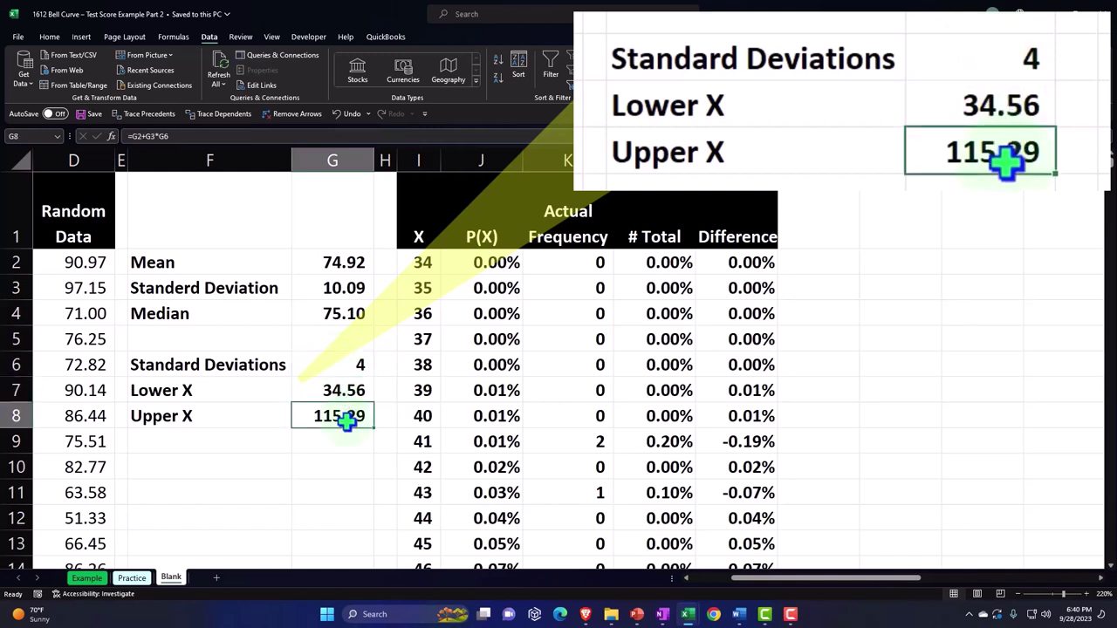
Examine the sequence of X values in column I, starting at I2
left_click_drag(419, 262, 416, 442)
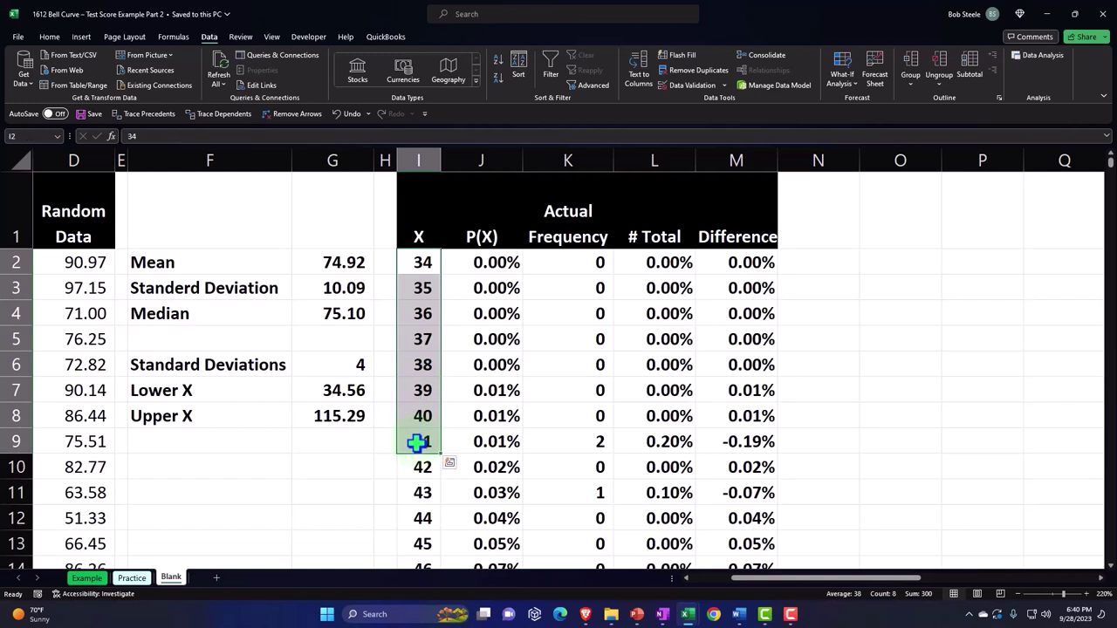
left_click(487, 236)
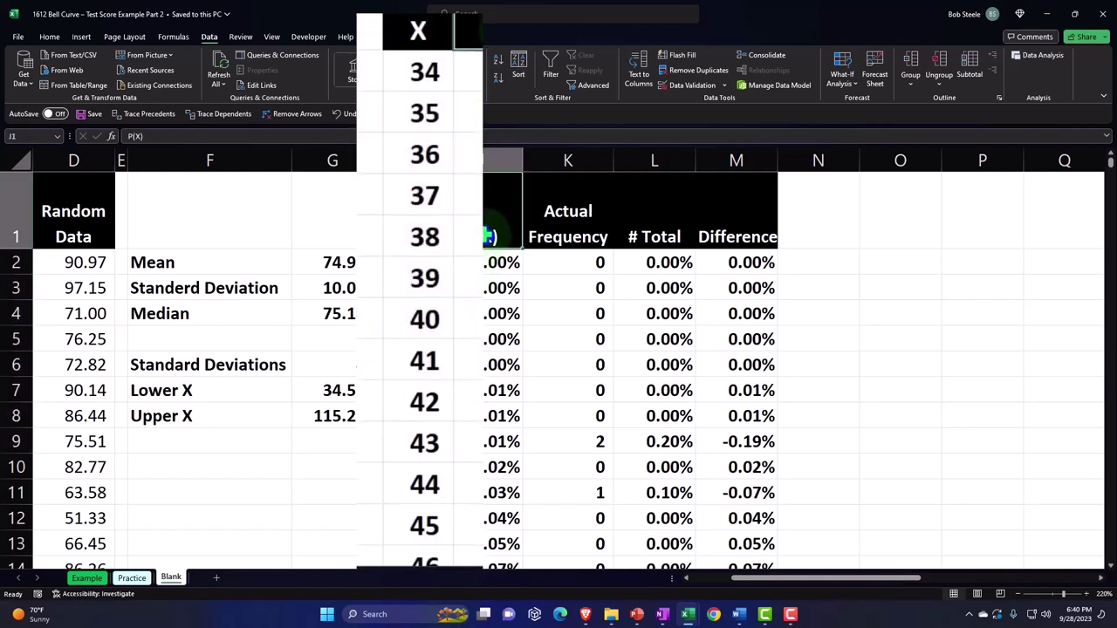
left_click_drag(421, 74, 426, 362)
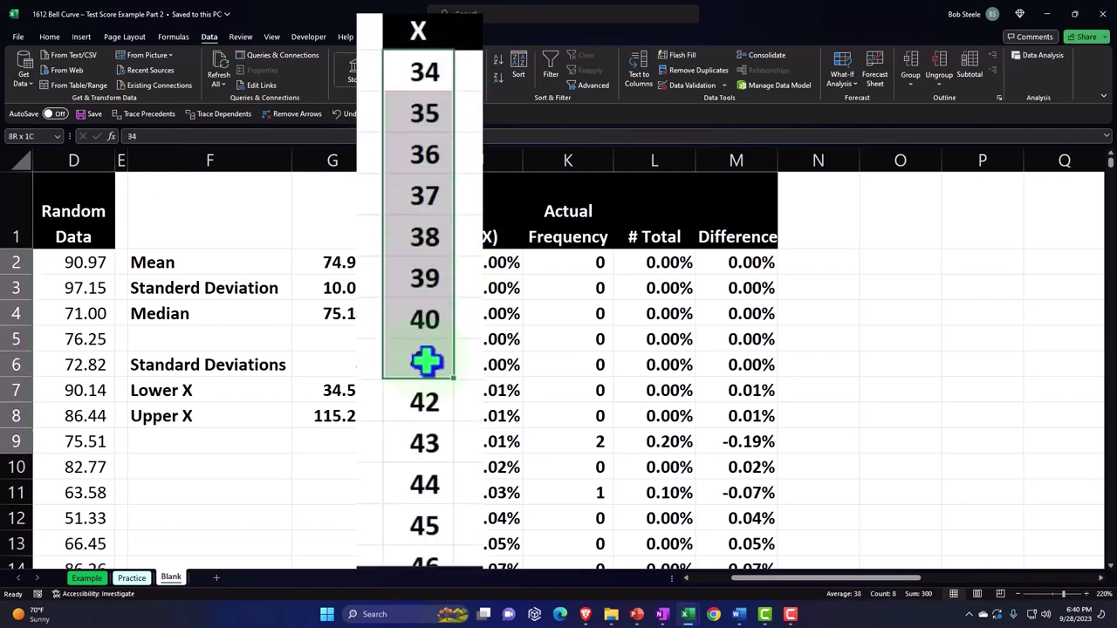
Inspect the NORM.DIST formula and its cell references in the first P(X) cell, J2
left_click(494, 235)
double_click(498, 260)
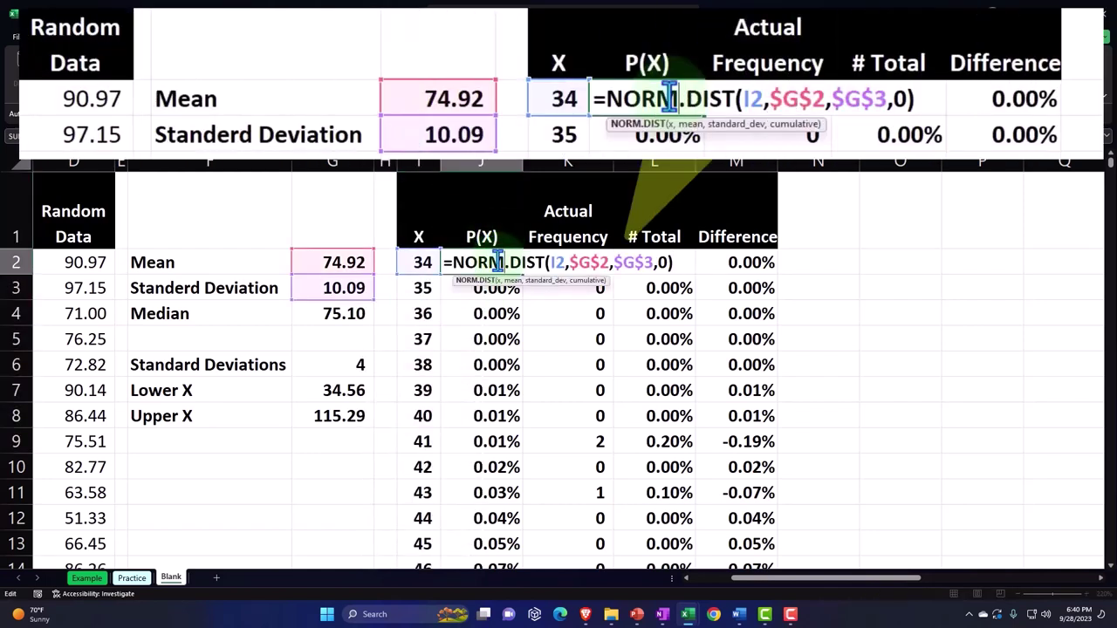
key("Return")
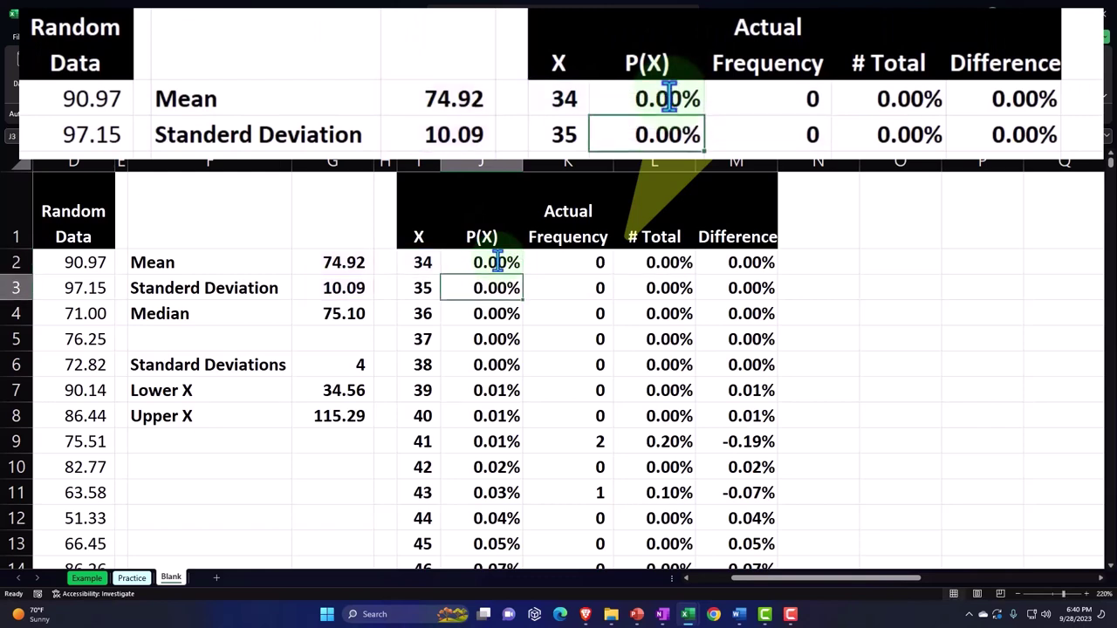
Inspect the FREQUENCY formula and its data and bin ranges in the first Actual Frequency cell, K2
key("Right")
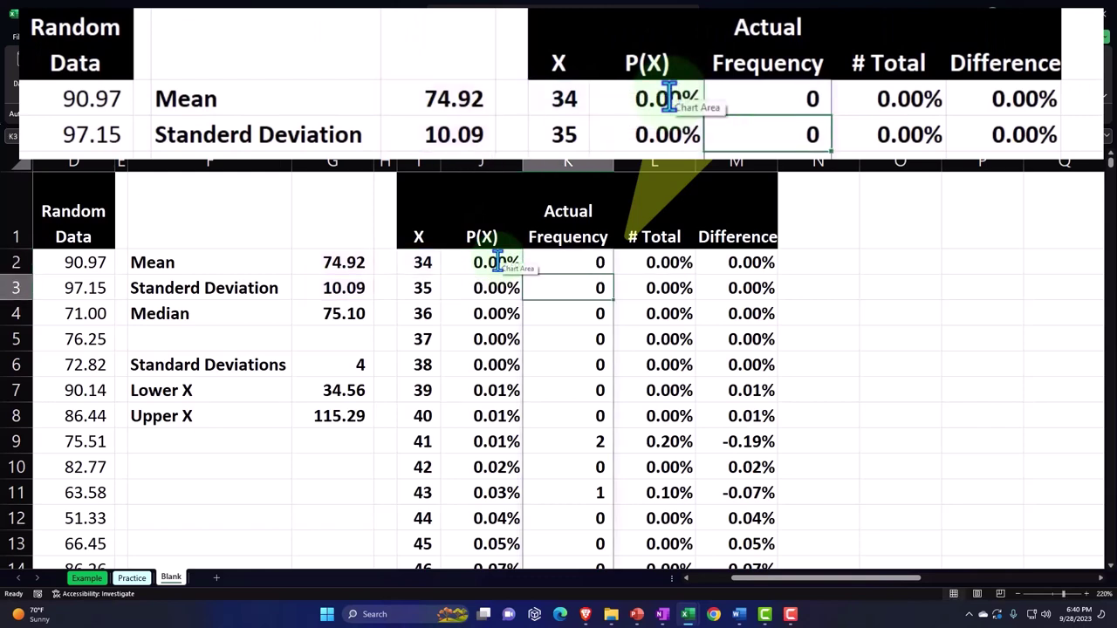
left_click(554, 252)
double_click(553, 252)
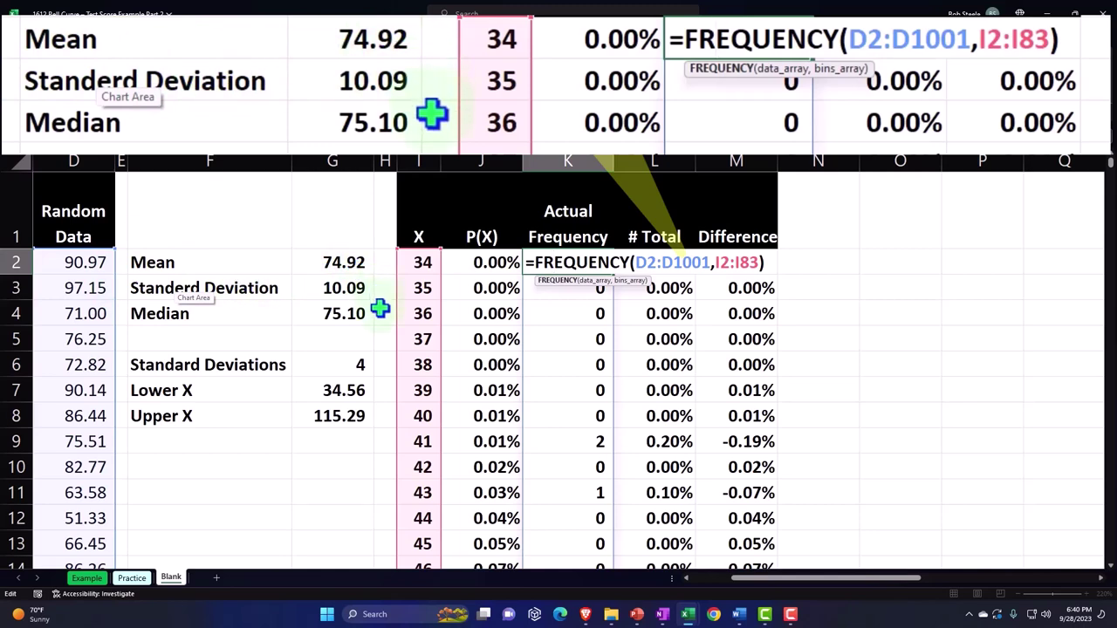
key("Return")
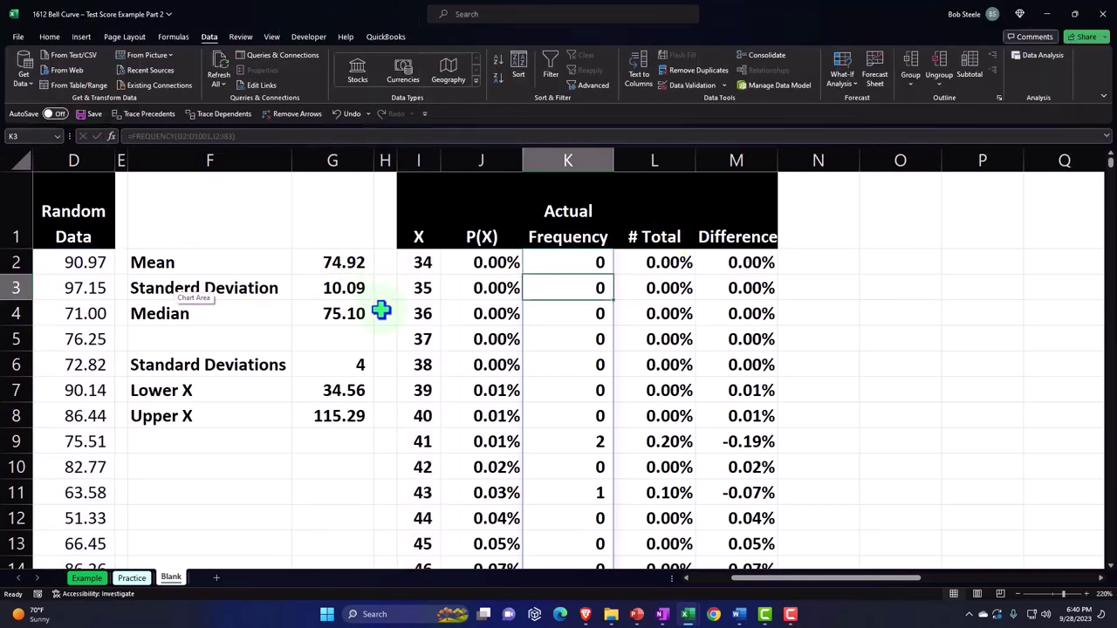
Inspect the # Total formula in L2 and compare it with the P(X) cell J2
left_click(661, 260)
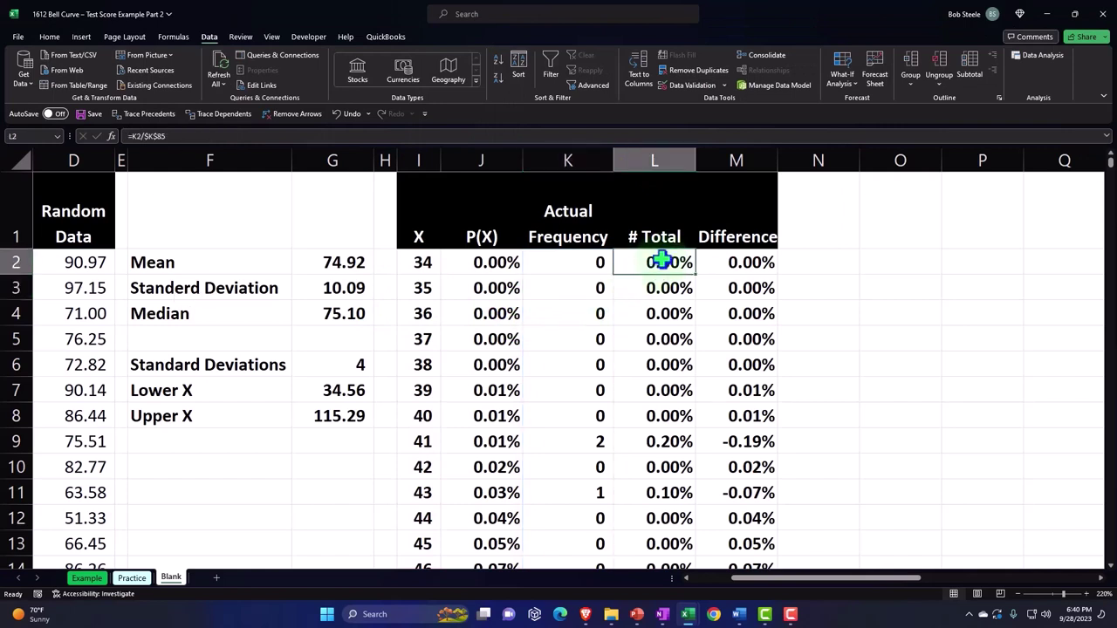
double_click(662, 260)
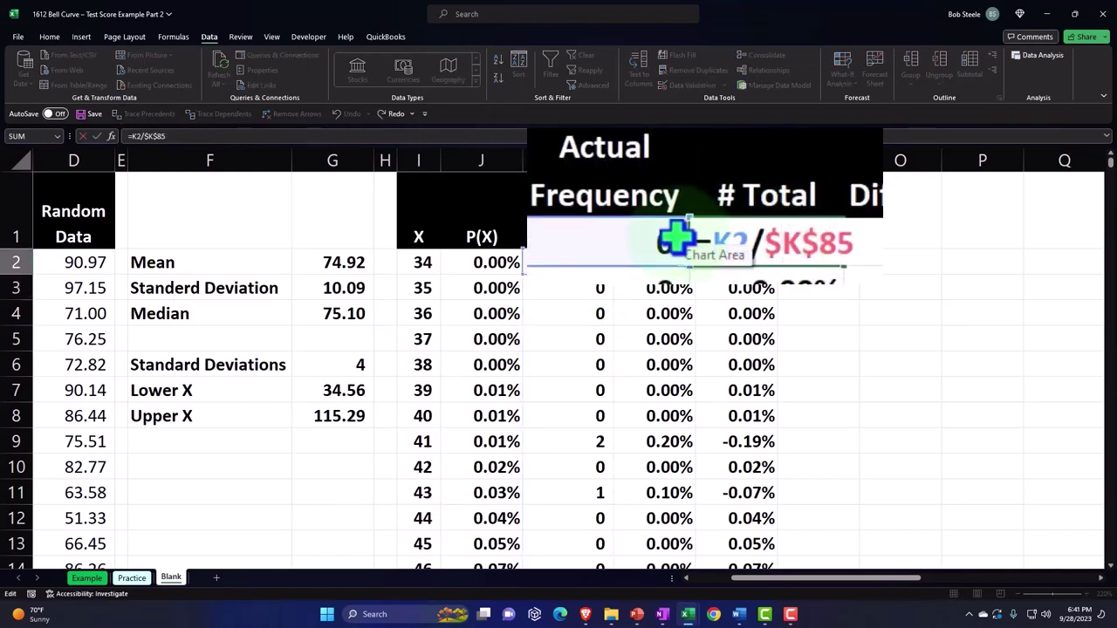
key("Return")
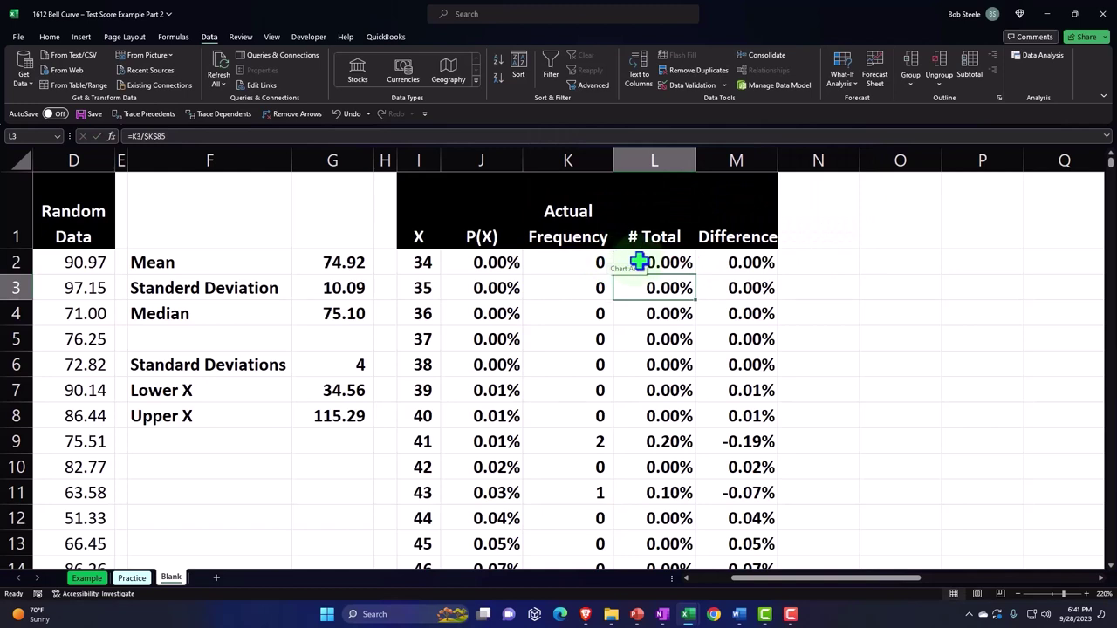
left_click(493, 260)
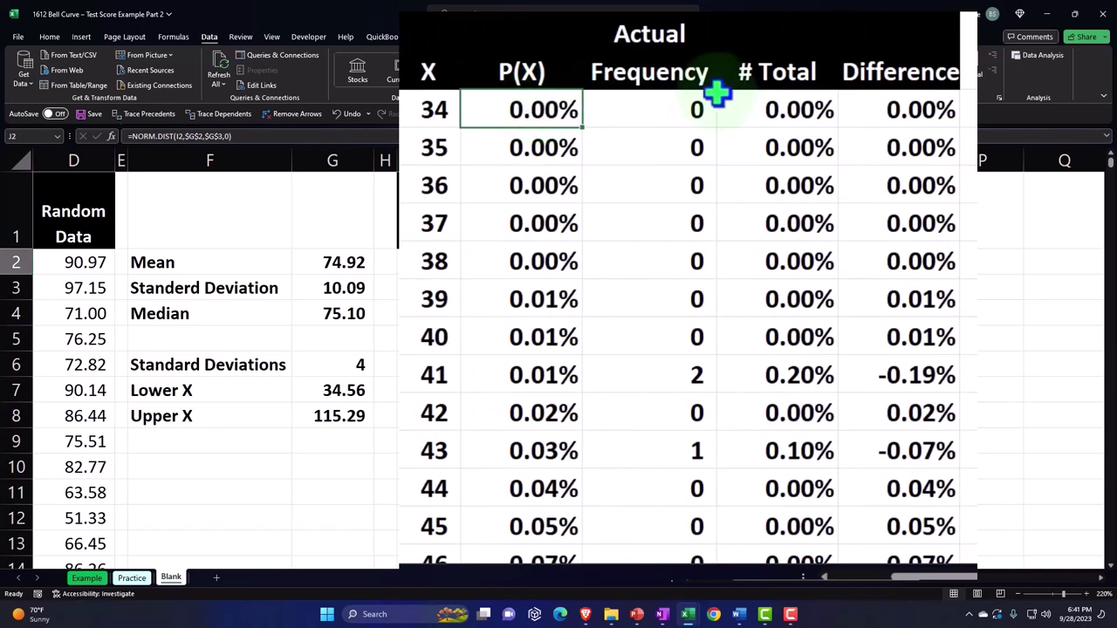
left_click(773, 97)
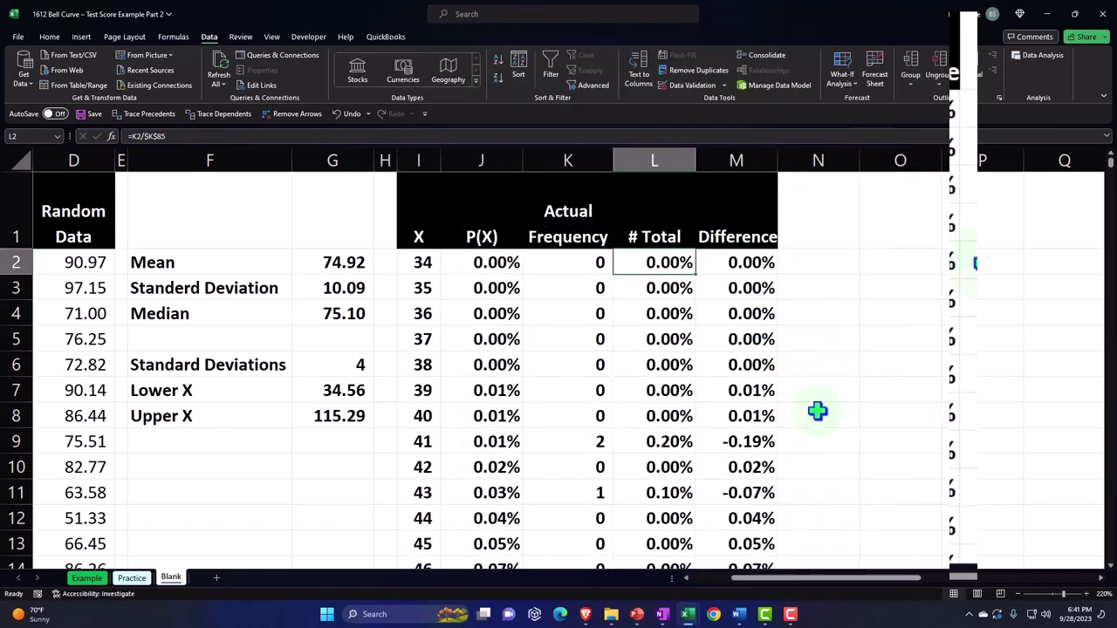
Examine the random data histogram and the P(X) column and area charts beside the table
left_click_drag(820, 587, 975, 583)
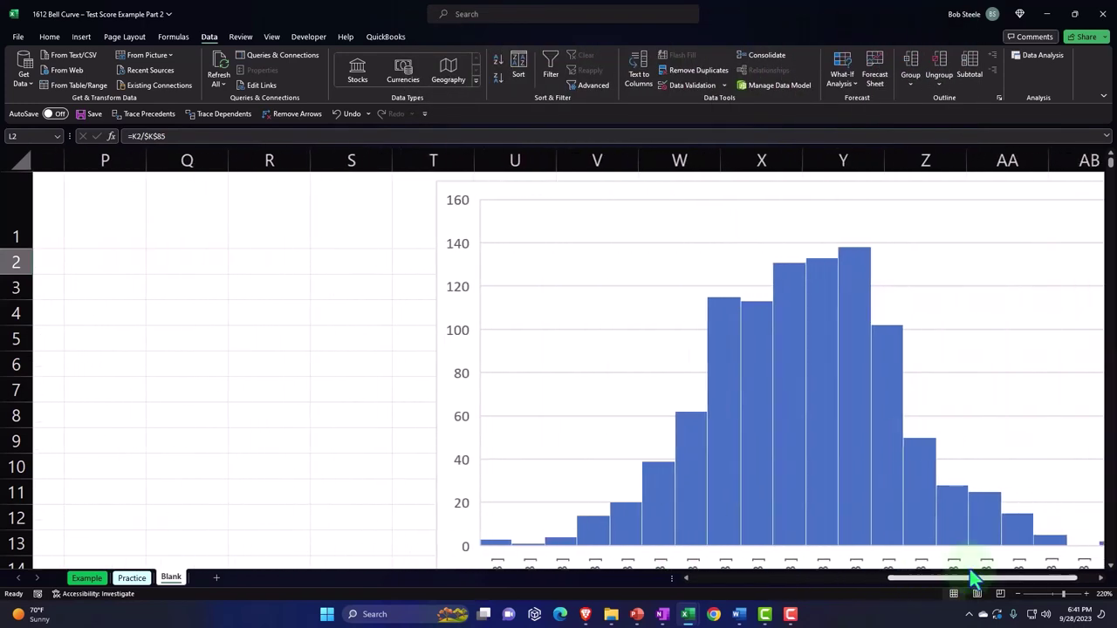
left_click(849, 356)
scroll(849, 358, "down", 3)
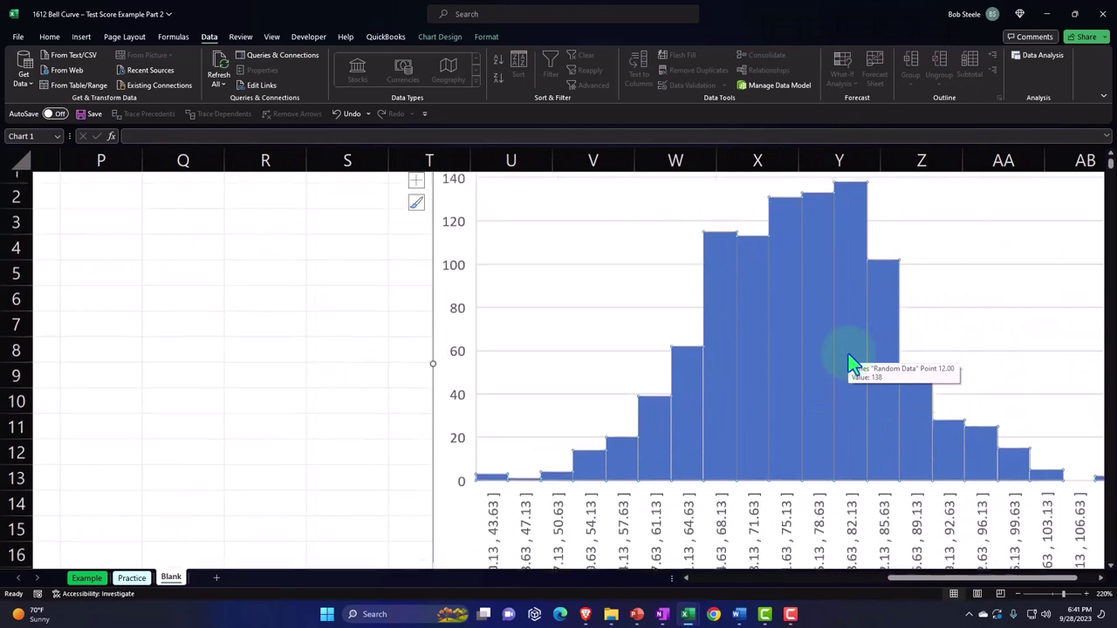
scroll(848, 359, "down", 3)
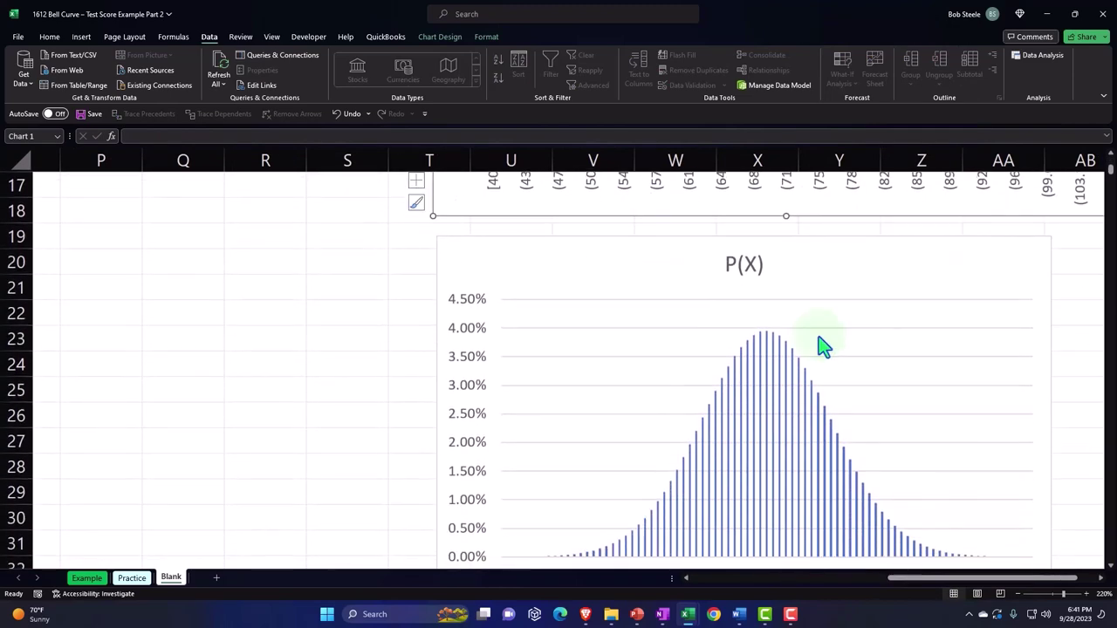
left_click(673, 270)
scroll(673, 270, "down", 1)
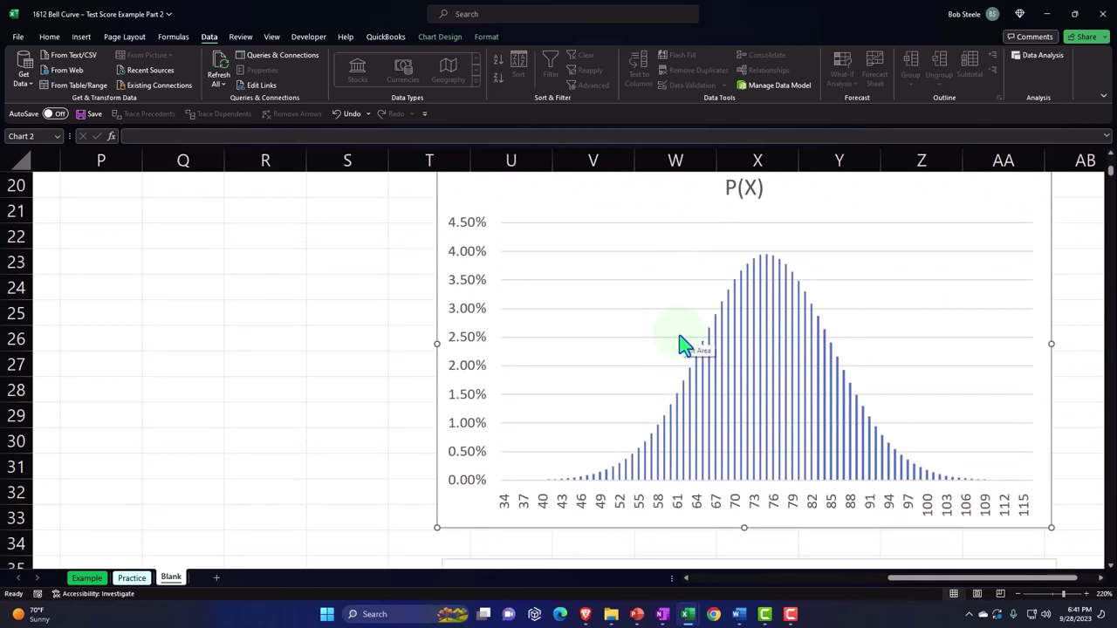
scroll(684, 345, "down", 4)
scroll(684, 346, "down", 2)
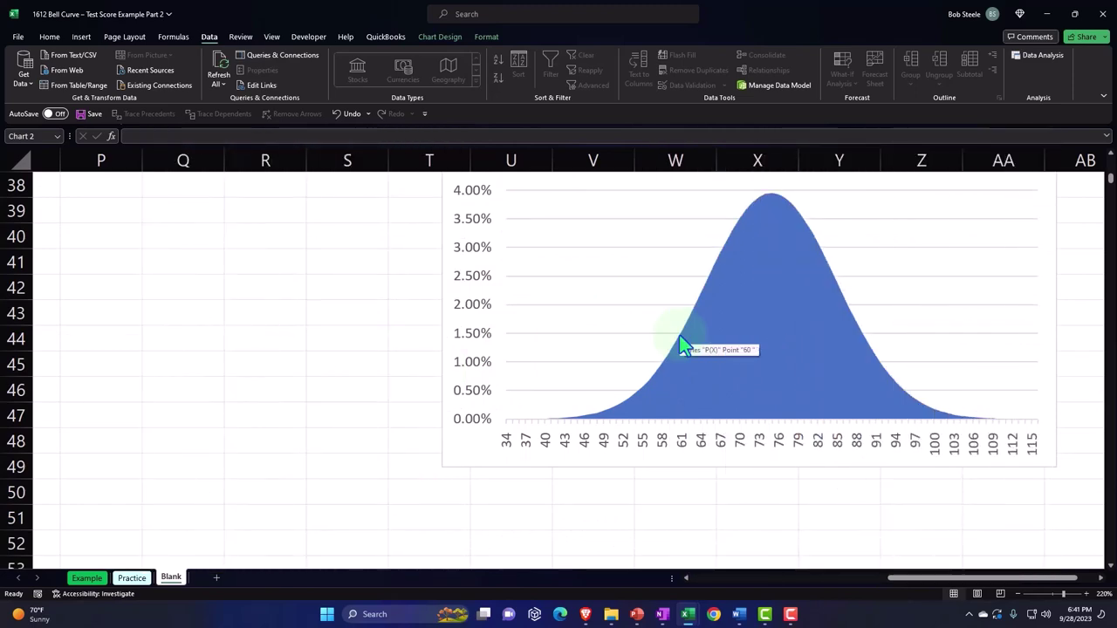
scroll(685, 346, "up", 9)
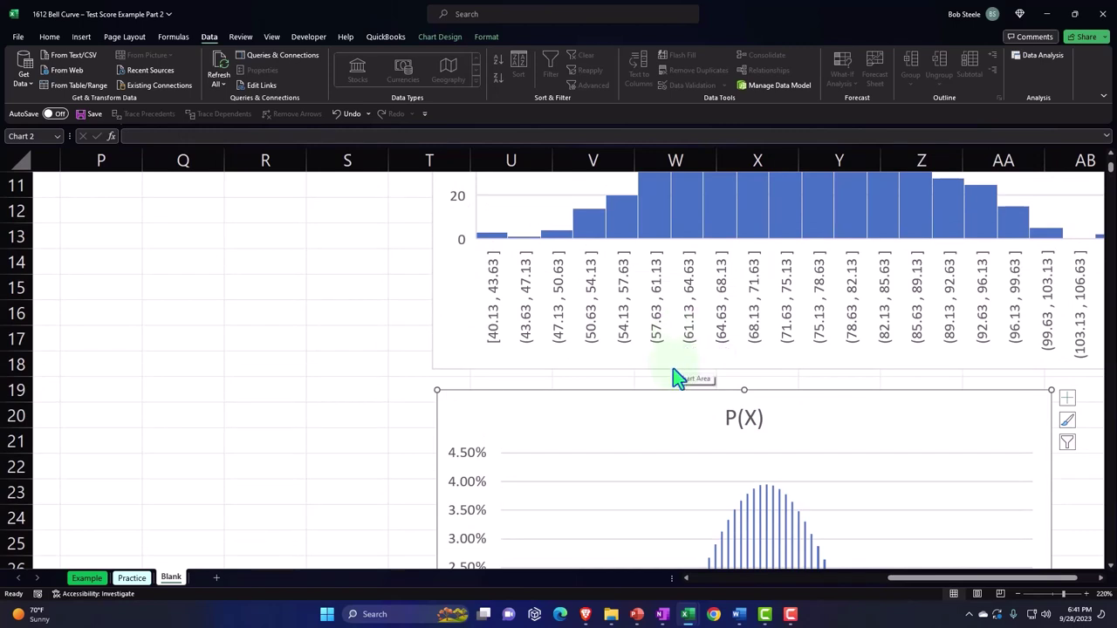
scroll(672, 375, "up", 3)
Return to the frequency table and compare its P(X) and # Total columns
left_click(323, 318)
left_click(276, 238)
key("Left")
key("Left")
key("Left")
key("Left")
key("Left")
key("Left")
key("Left")
key("Left")
key("Left")
key("Left")
key("Left")
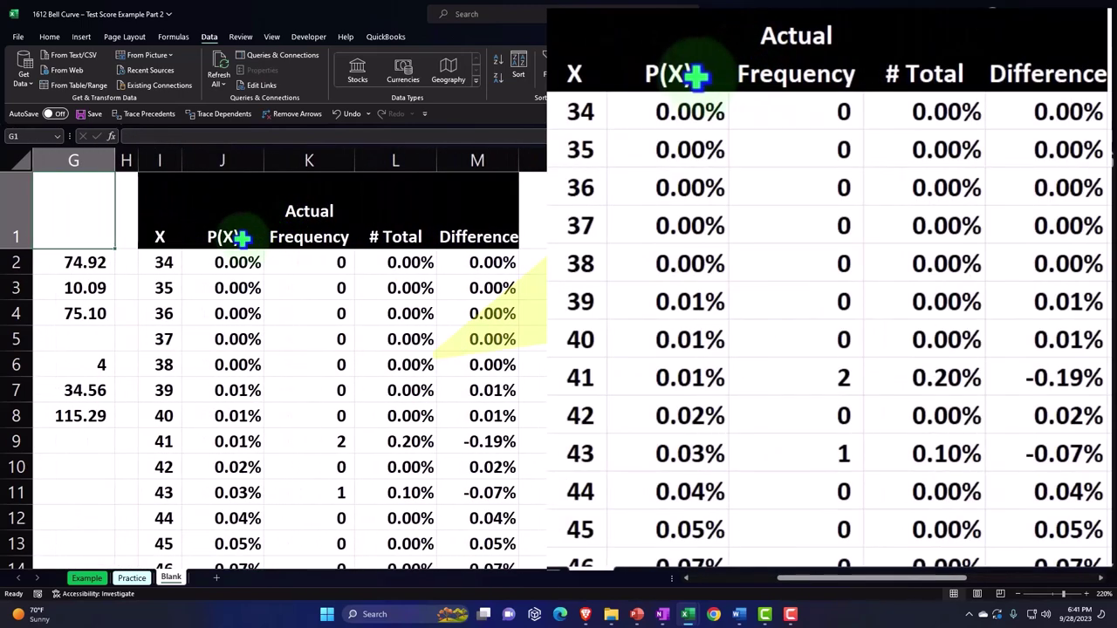
left_click(240, 237)
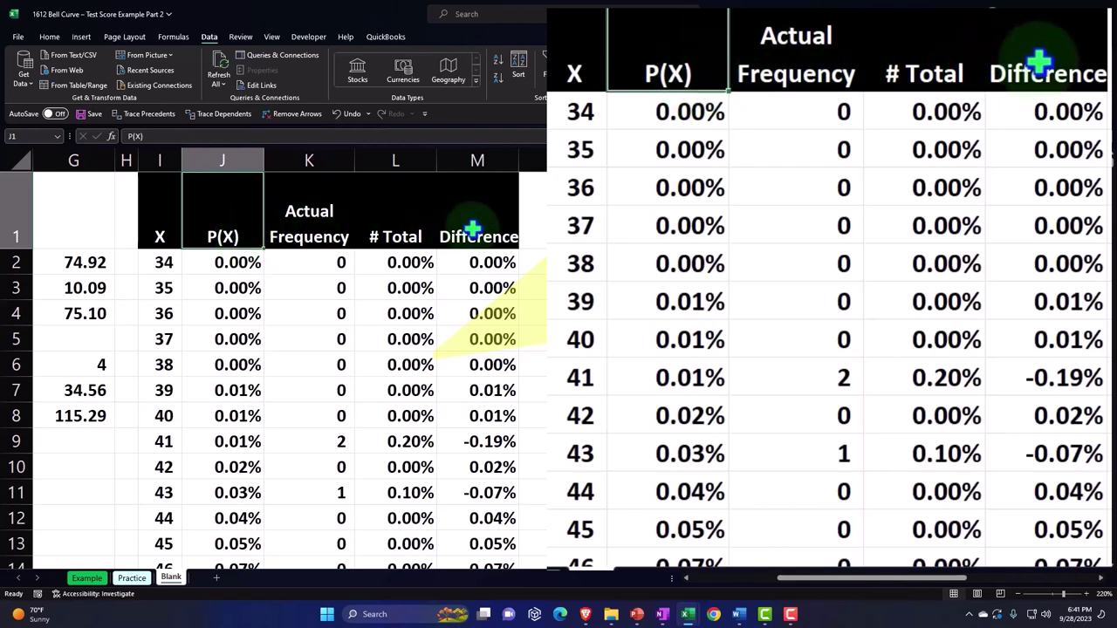
left_click(408, 237)
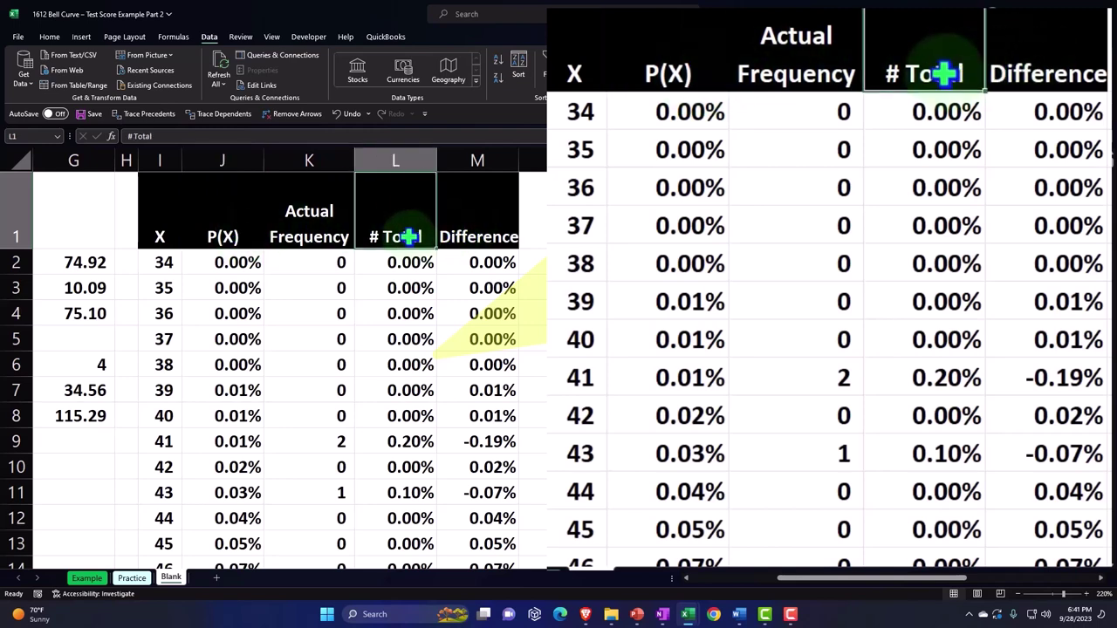
Move the P(X) column chart up beside the Difference column, starting in column N at row 1
left_click_drag(835, 580, 915, 540)
scroll(915, 539, "down", 5)
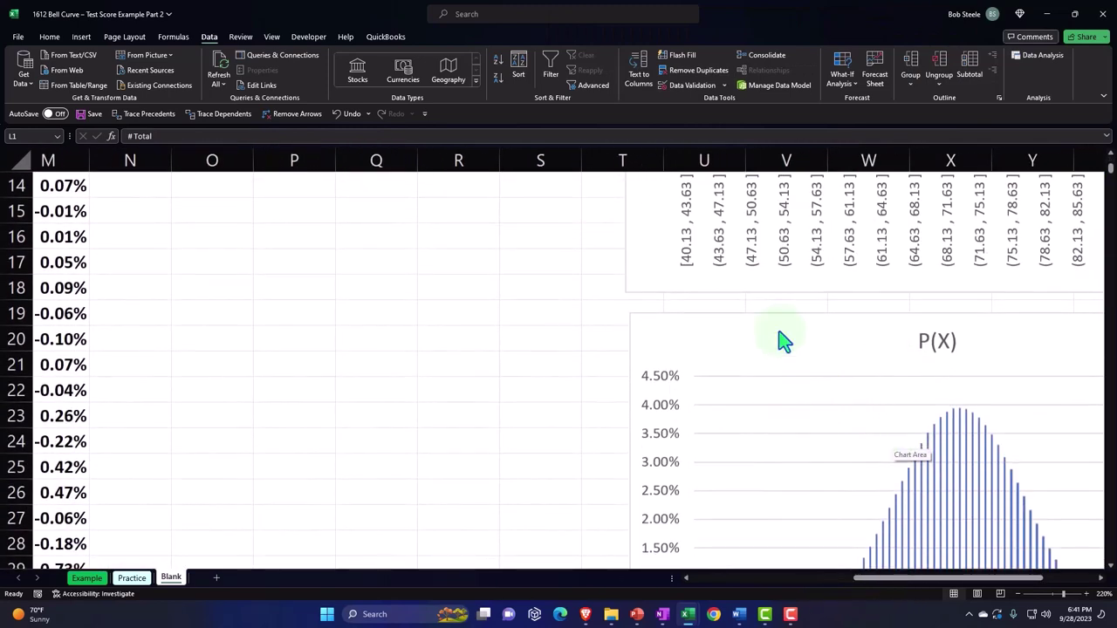
left_click_drag(781, 339, 374, 218)
scroll(359, 376, "up", 3)
left_click_drag(337, 445, 226, 226)
scroll(228, 388, "up", 2)
left_click_drag(189, 272, 185, 200)
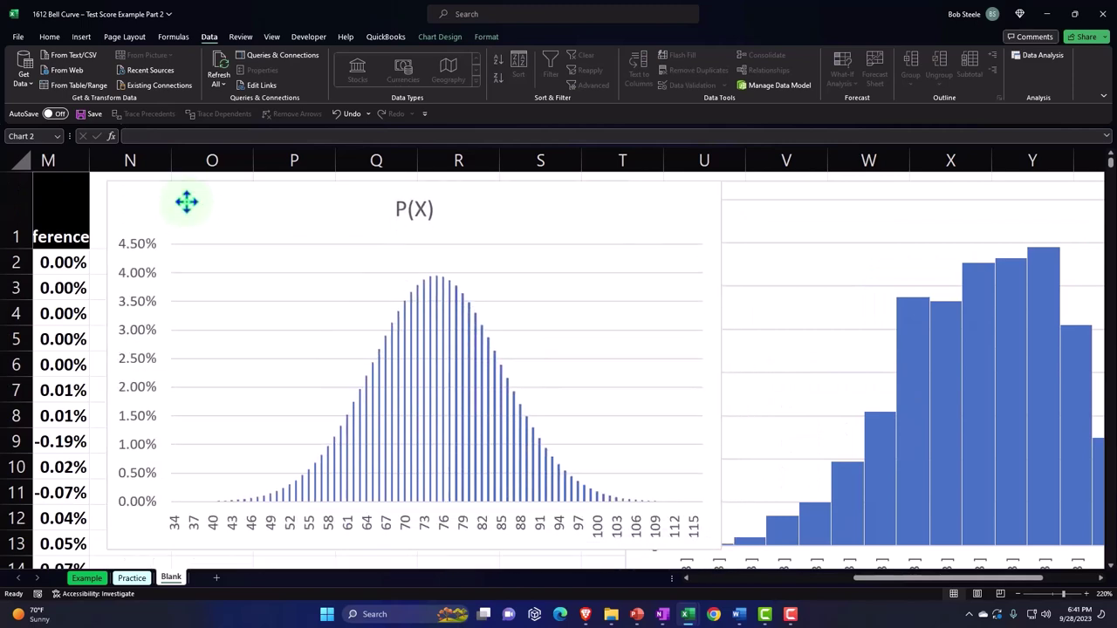
left_click(686, 579)
left_click(687, 578)
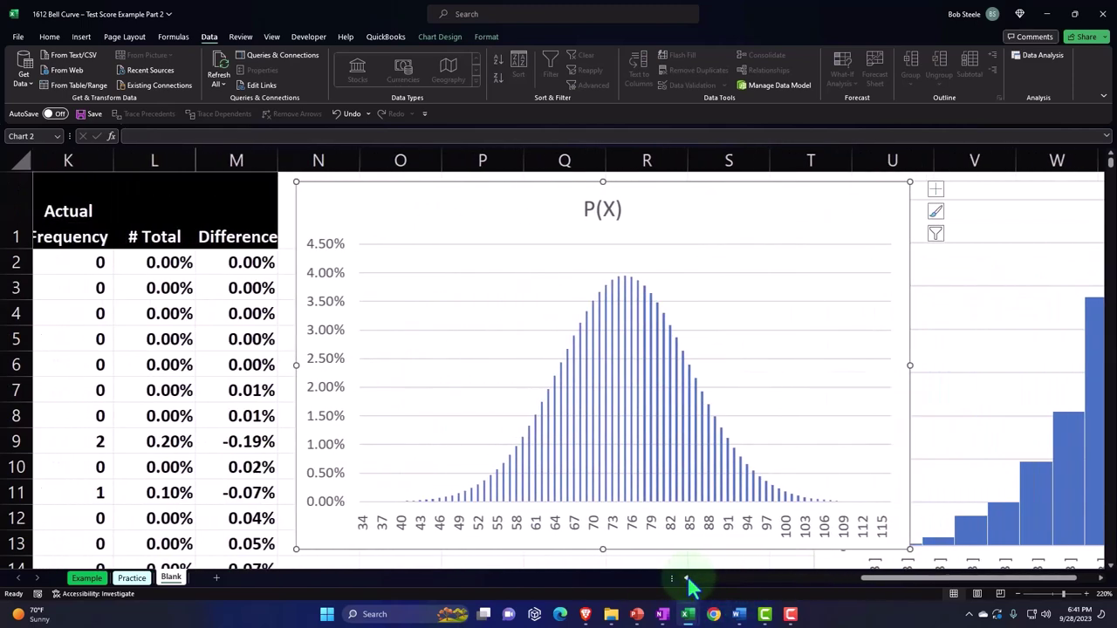
Add a new data series to the P(X) column chart, taking its name from the # Total header in L1
left_click(687, 579)
left_click(687, 579)
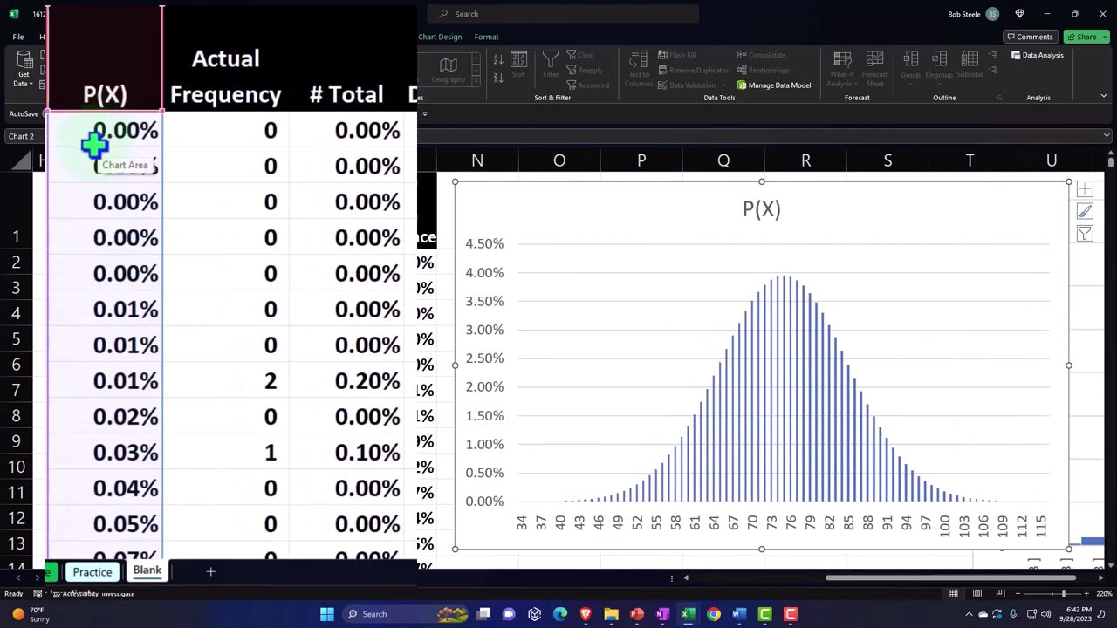
left_click(345, 133)
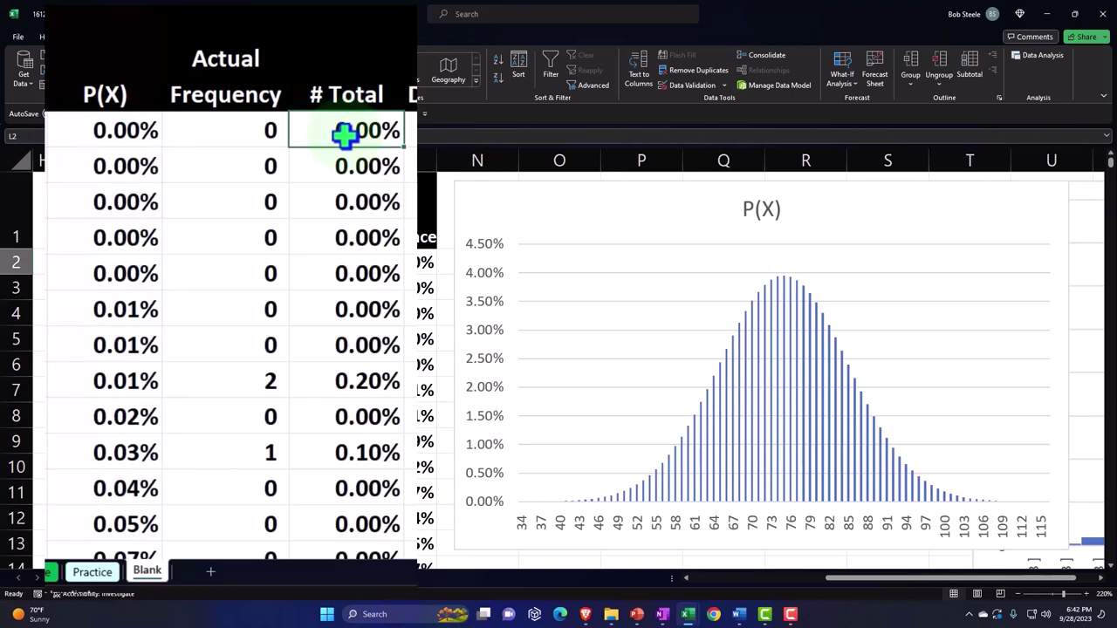
left_click(650, 208)
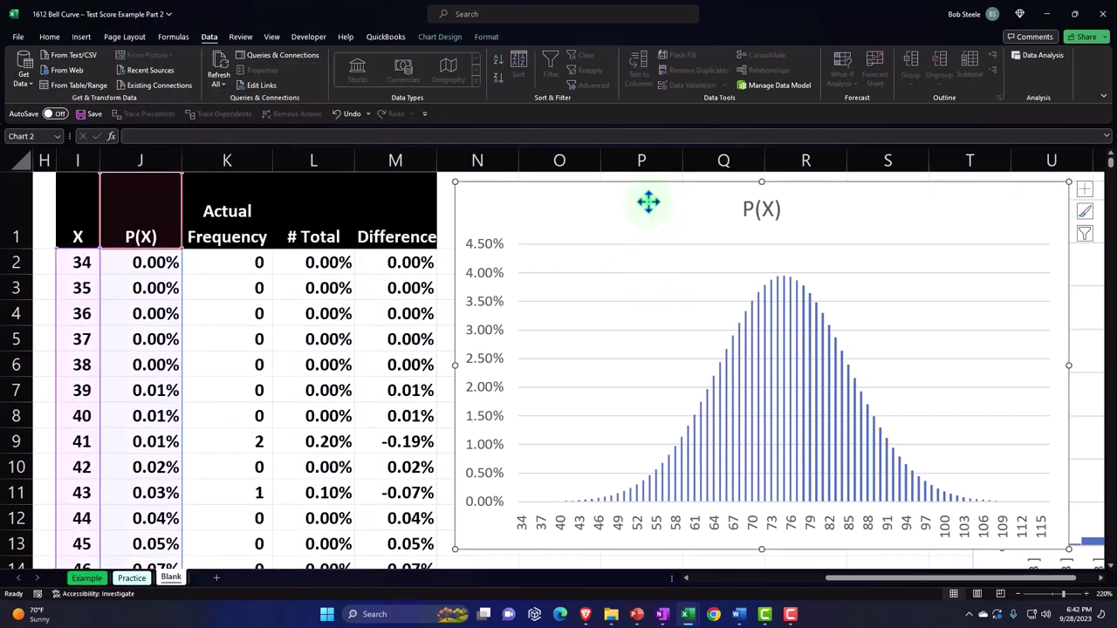
left_click(449, 38)
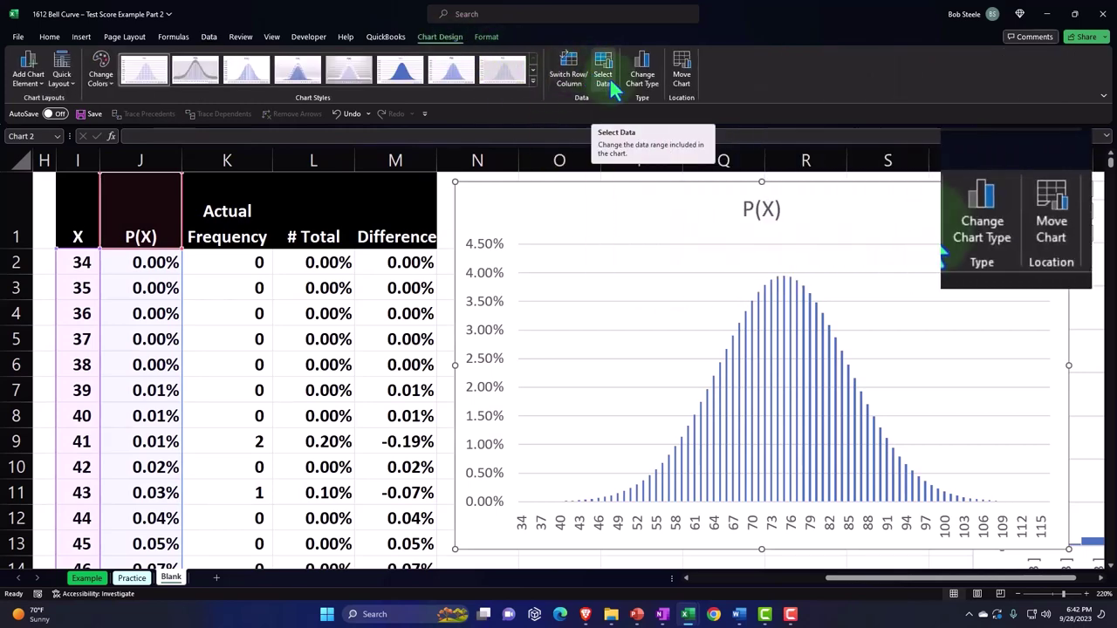
left_click(612, 84)
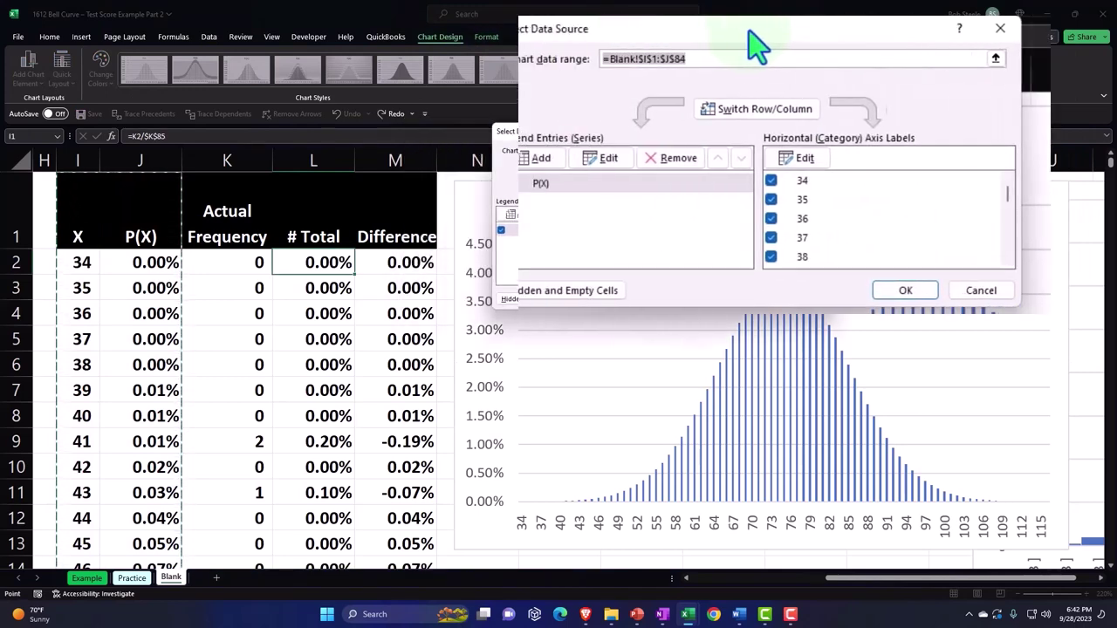
left_click(567, 159)
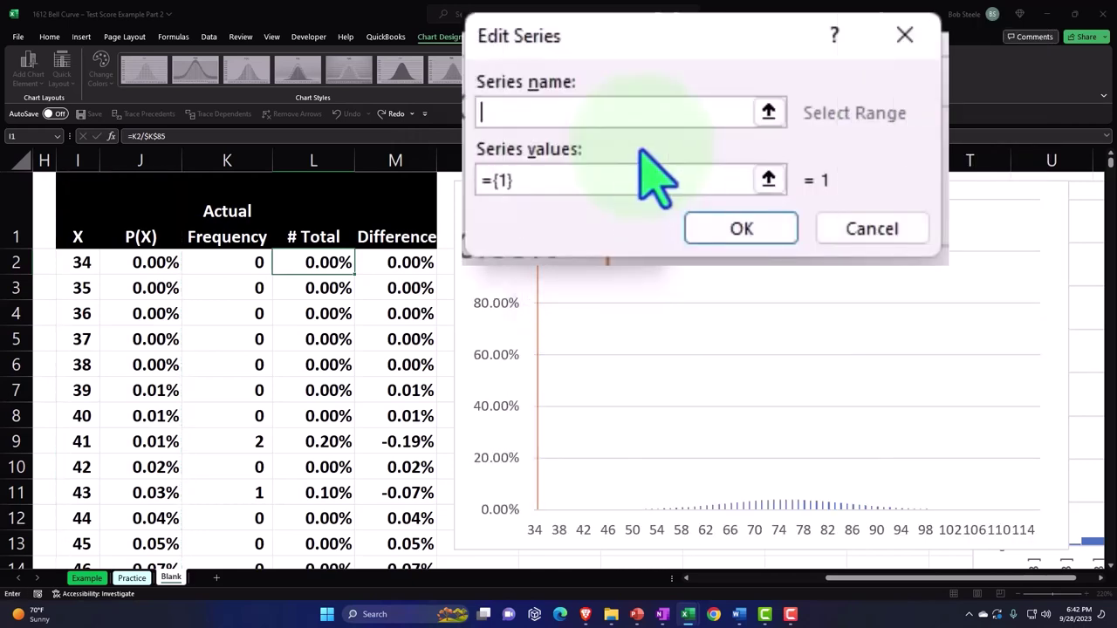
left_click(325, 236)
Set the # Total series values to the range L2:L84 and apply the chart's data source changes
left_click(587, 226)
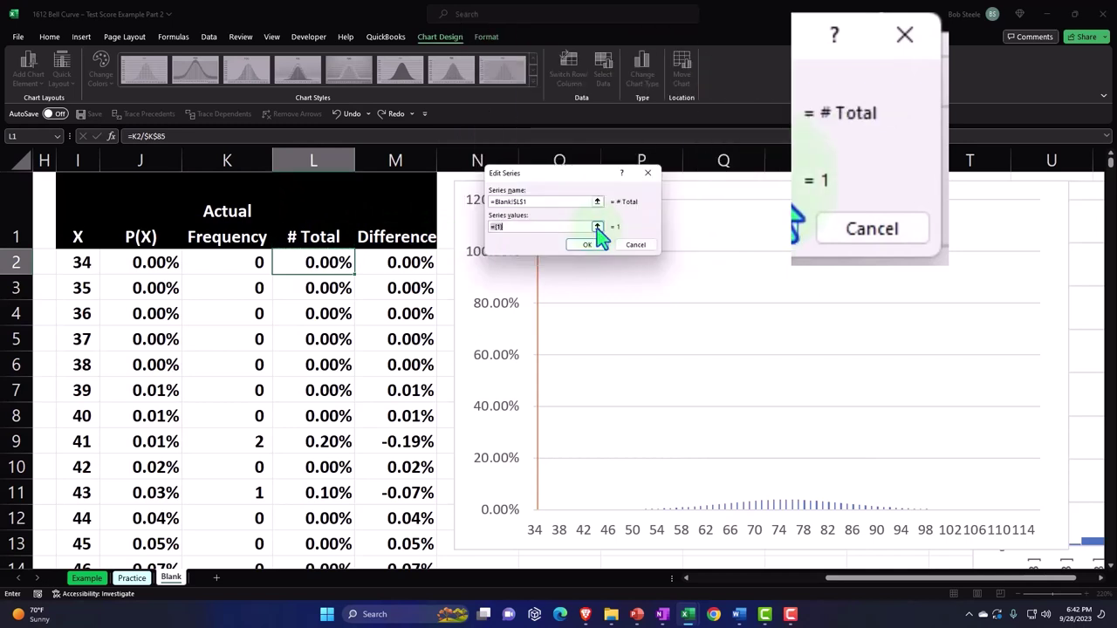
left_click(597, 227)
key("BackSpace")
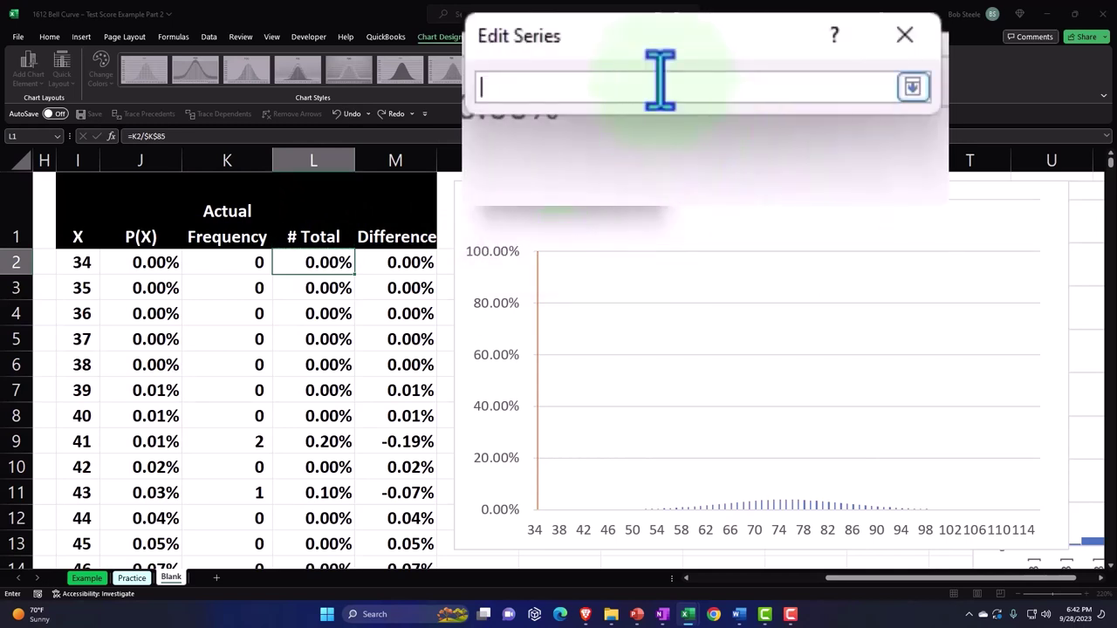
left_click(320, 264)
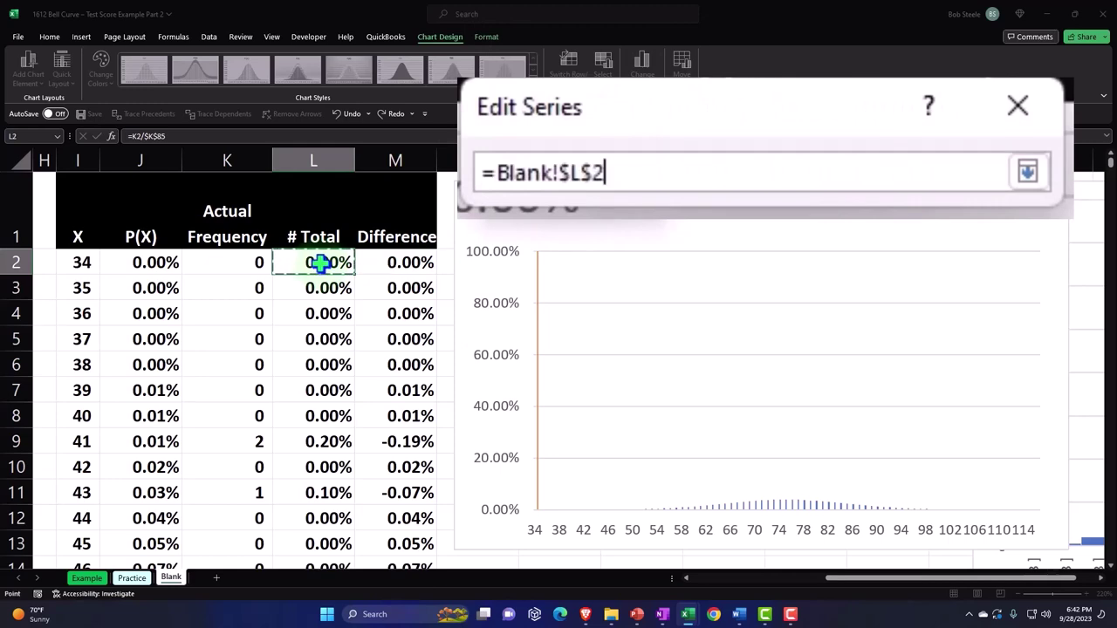
key("ctrl+shift+Down")
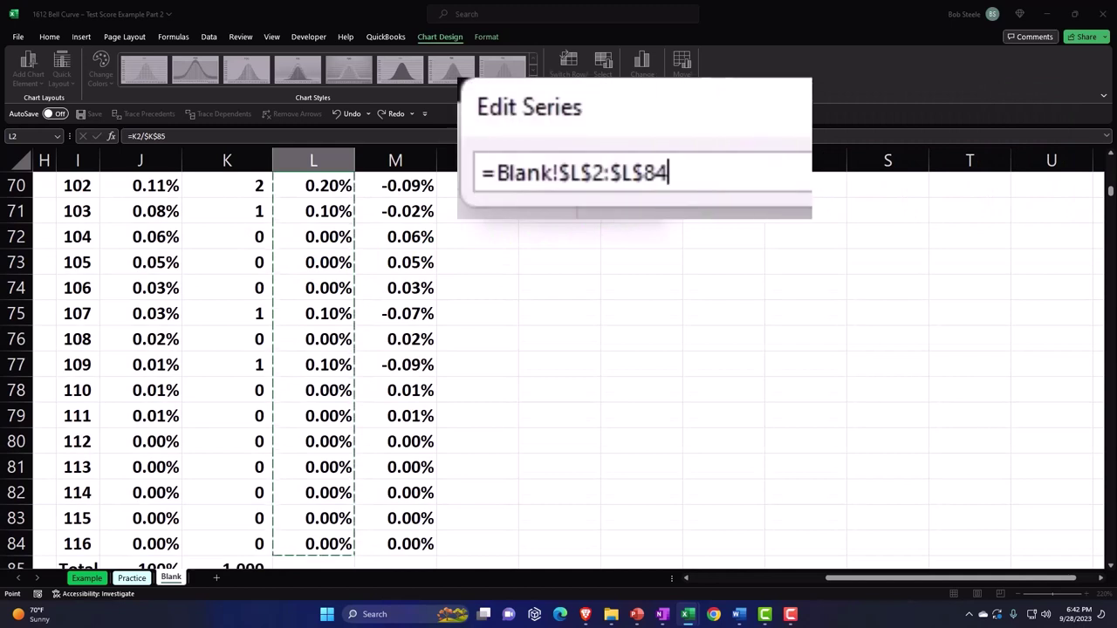
left_click(1030, 169)
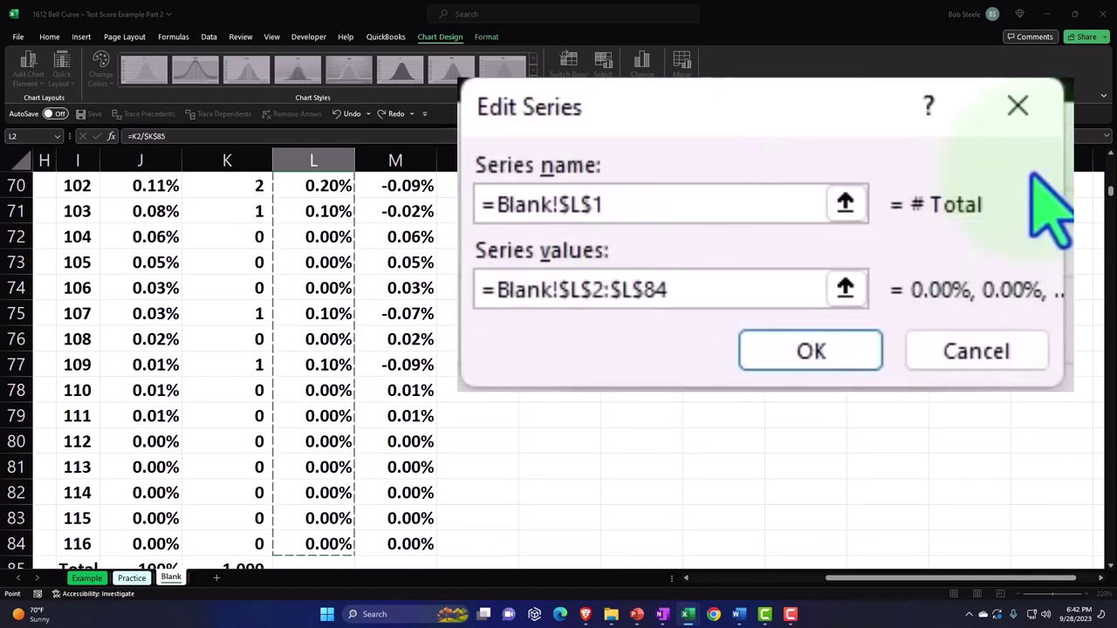
left_click(599, 249)
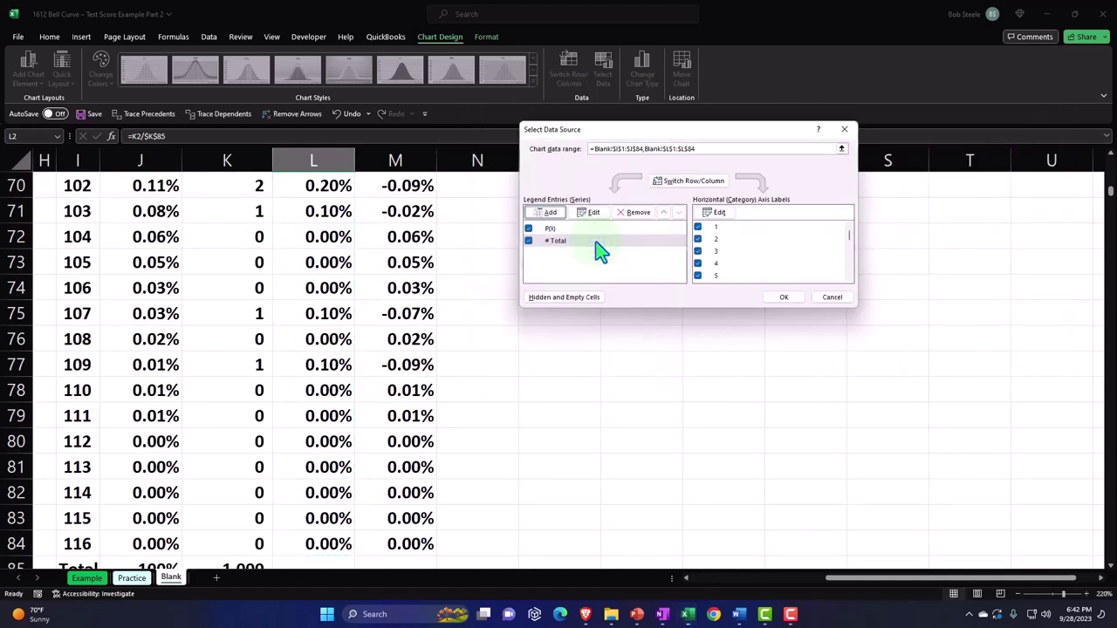
left_click(963, 354)
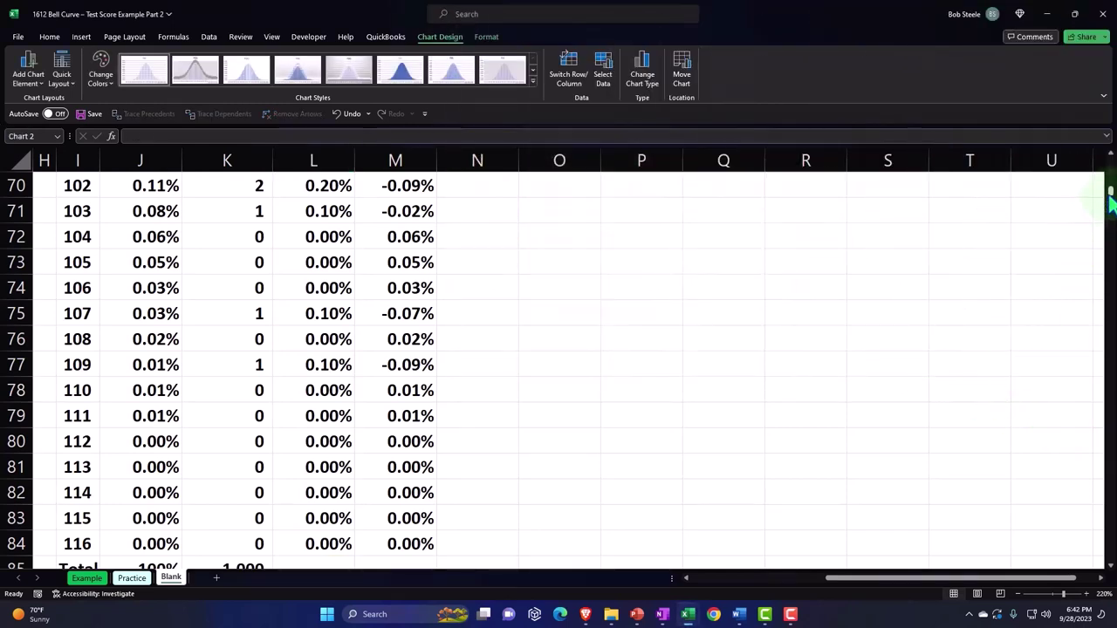
Add a legend to the column chart that compares P(X) and # Total
left_click_drag(1110, 200, 1111, 155)
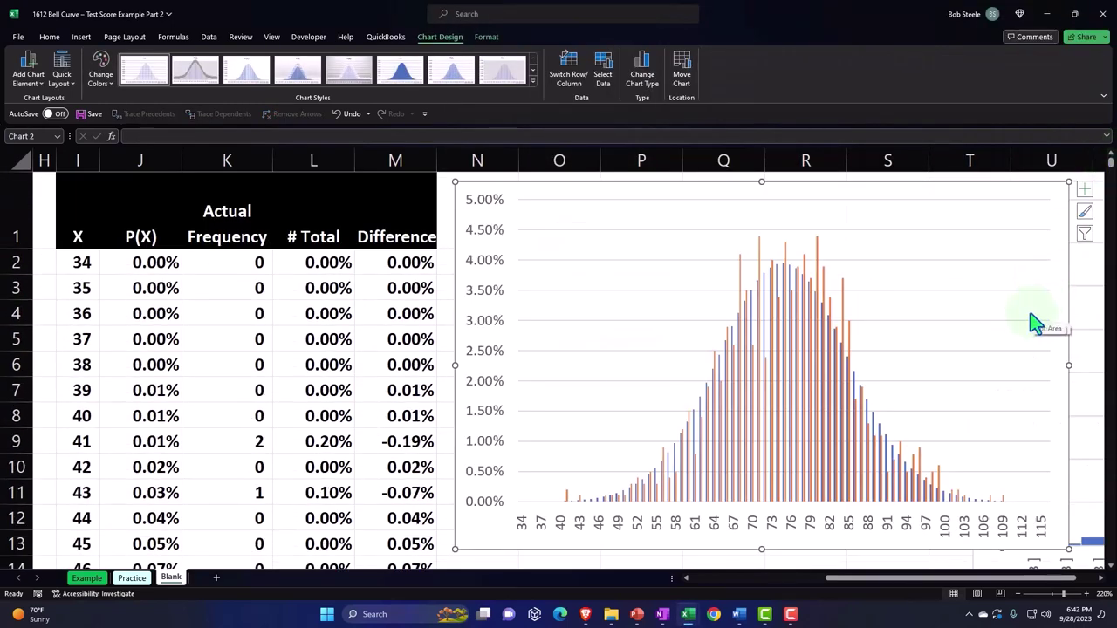
left_click(1085, 192)
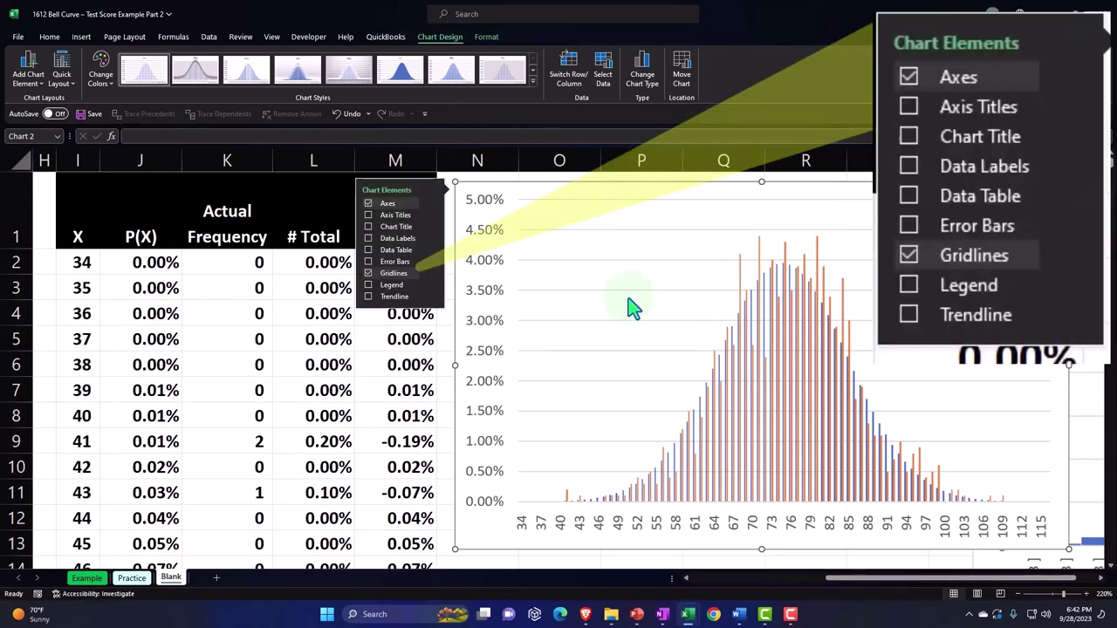
left_click(368, 298)
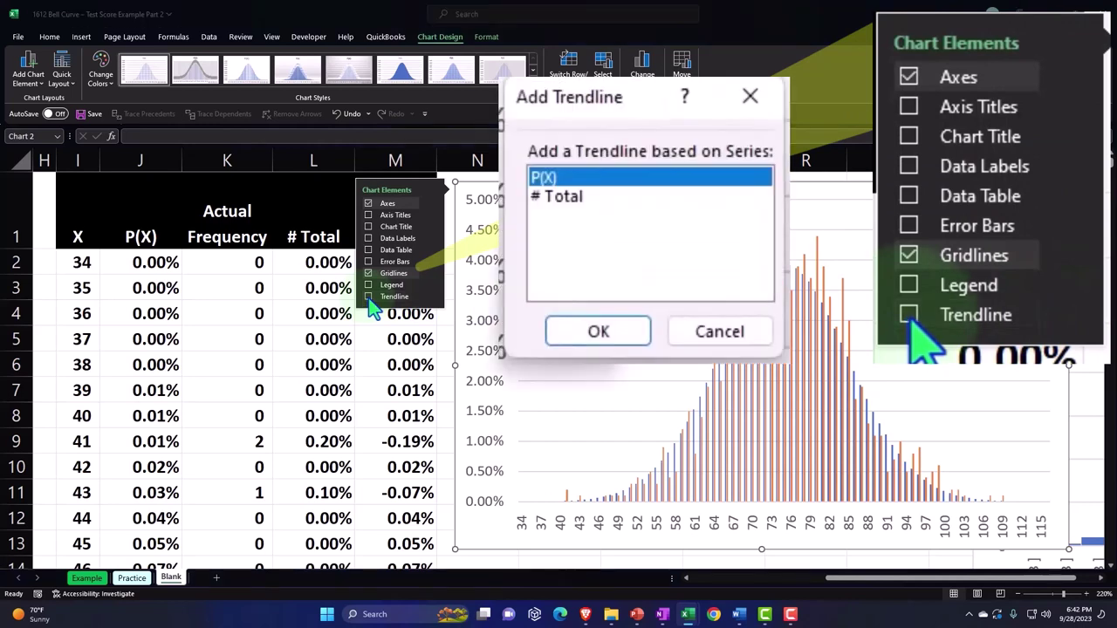
left_click(752, 96)
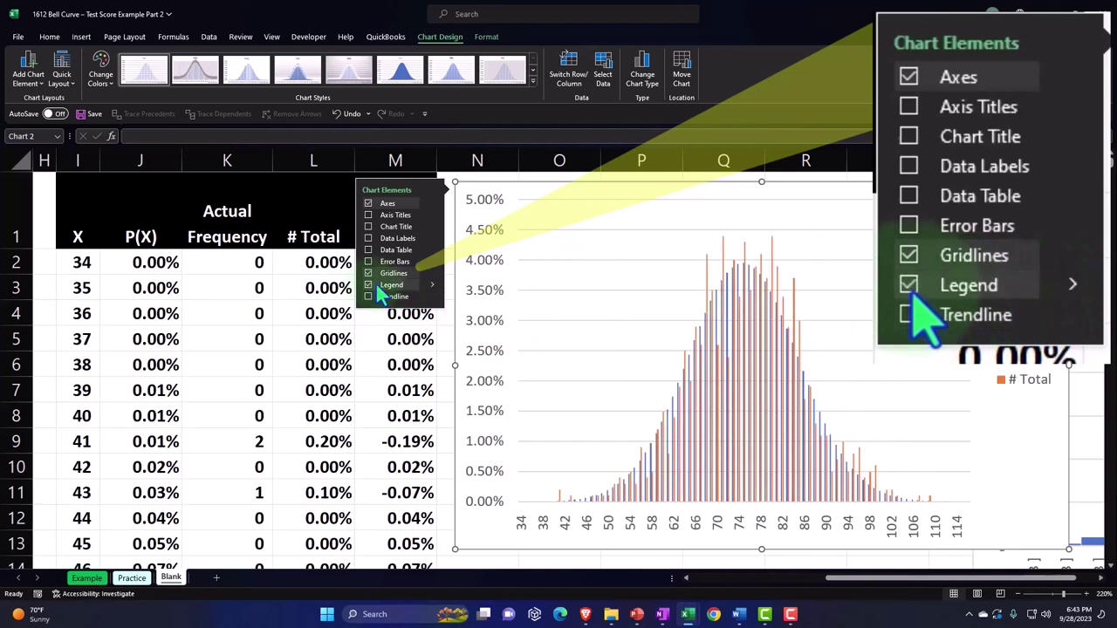
left_click(937, 337)
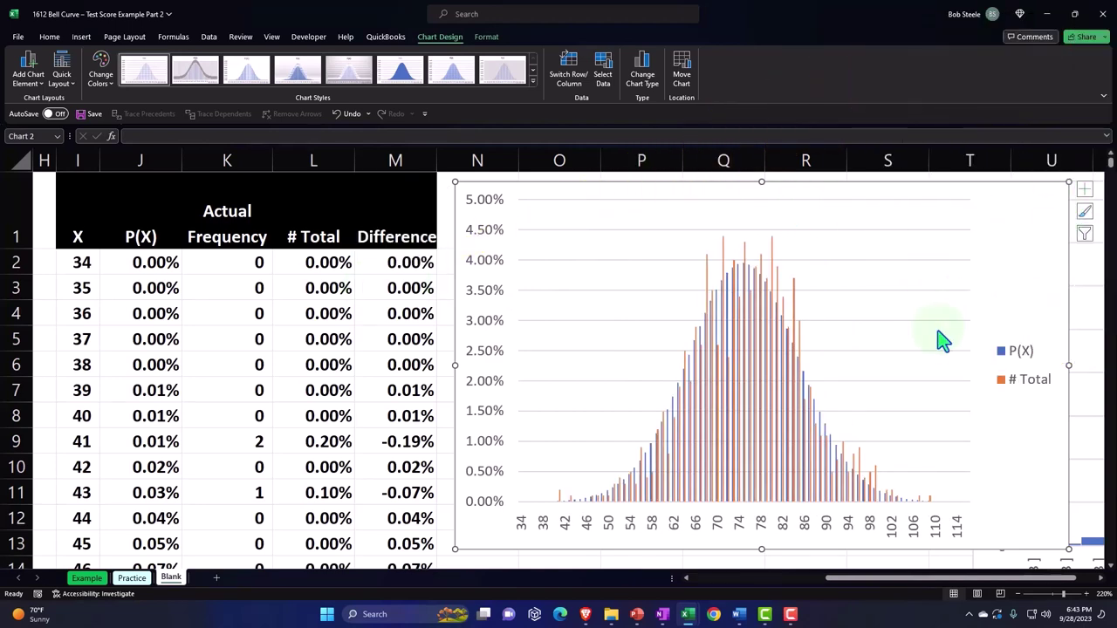
Move the P(X) and # Total column chart beneath the histogram, starting in column T at row 19
left_click_drag(880, 583, 901, 581)
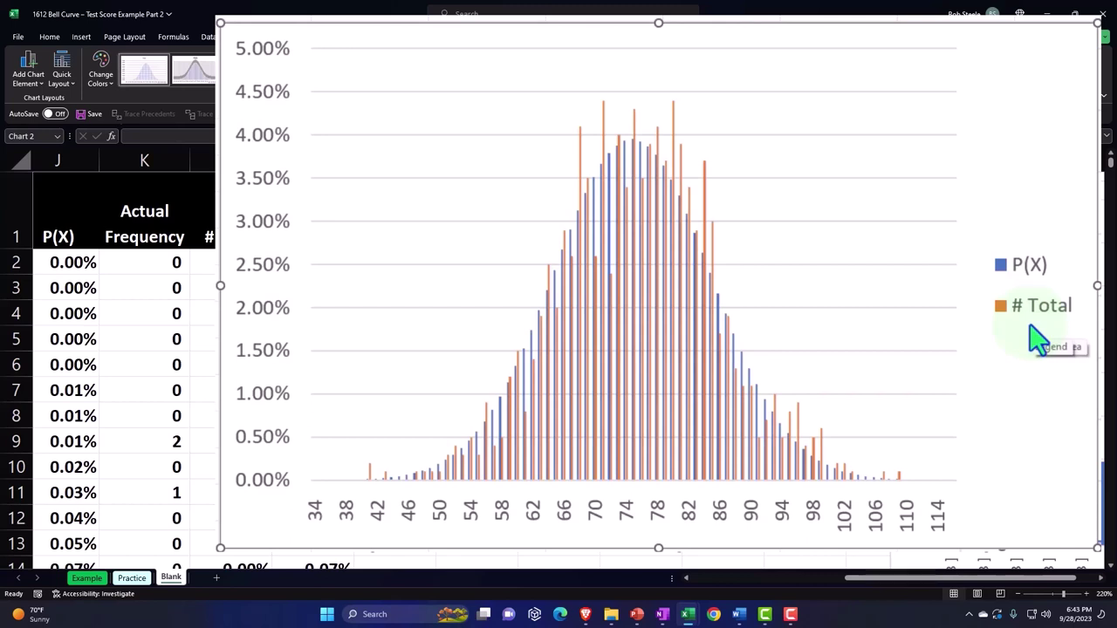
left_click_drag(930, 200, 999, 501)
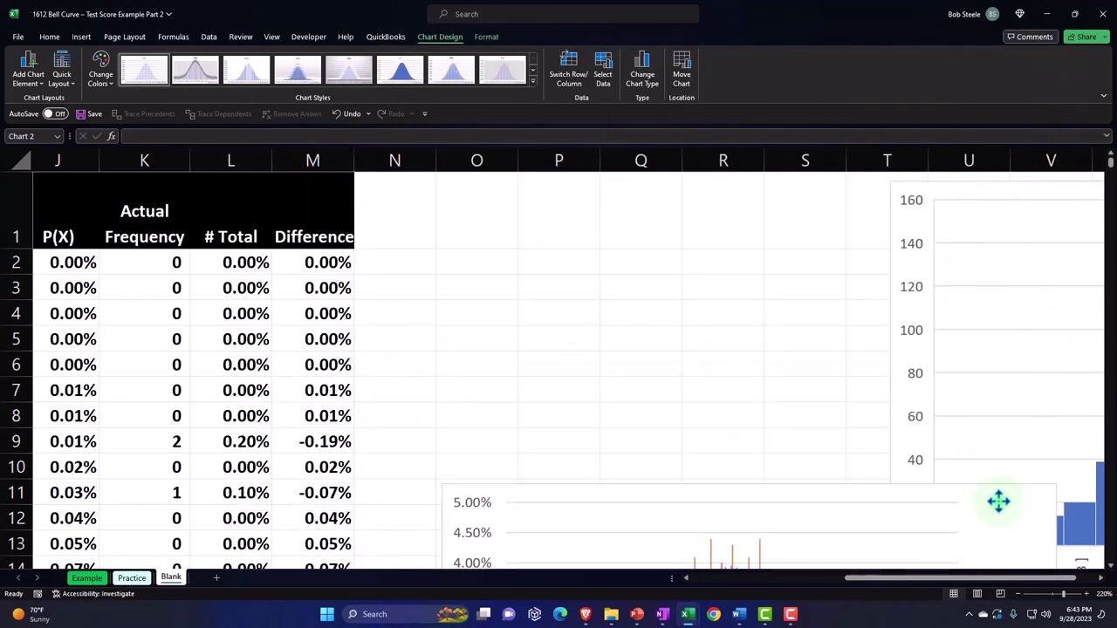
scroll(895, 269, "down", 4)
left_click_drag(1008, 209, 1054, 465)
scroll(908, 454, "right", 3)
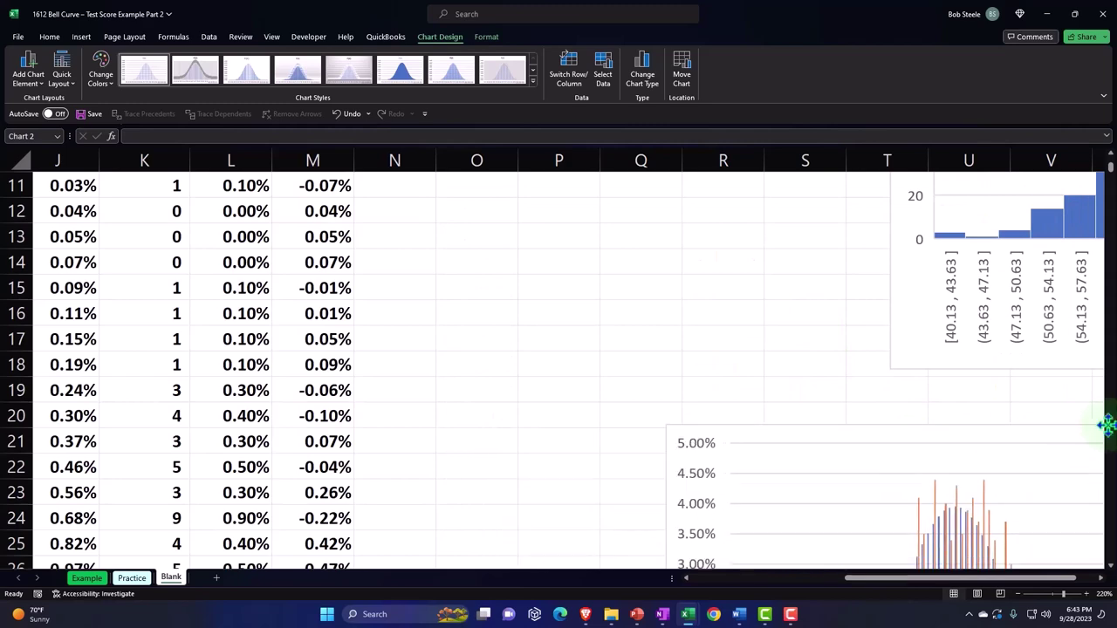
left_click_drag(668, 442, 1042, 381)
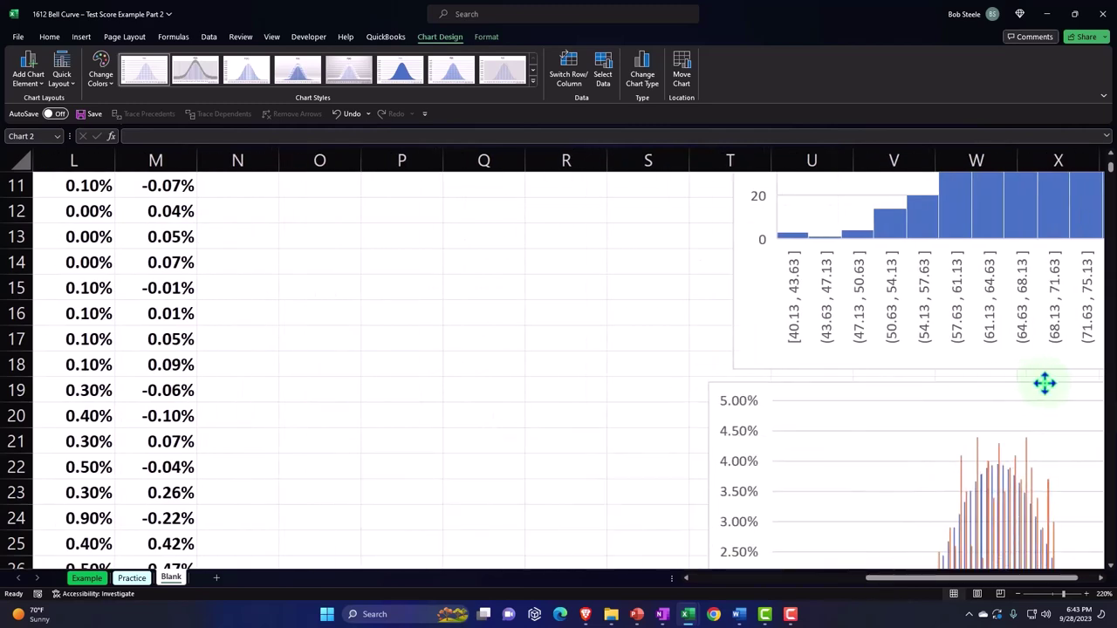
left_click_drag(813, 393, 846, 392)
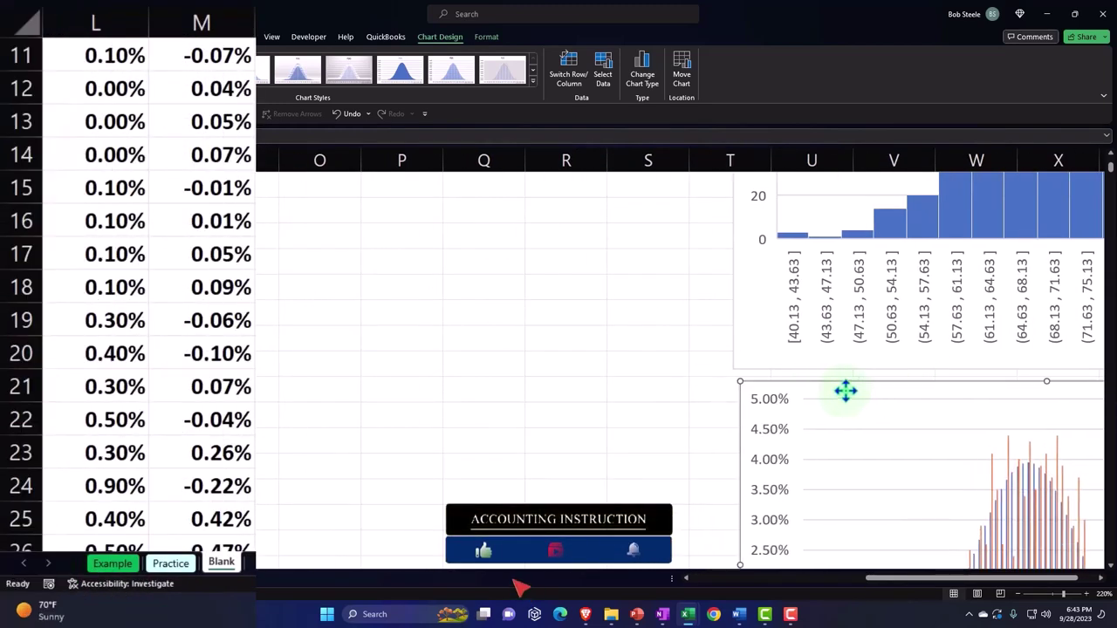
Move the P(X) area chart up to row 1, starting in column P between the table and the histogram
scroll(846, 392, "up", 4)
scroll(846, 392, "down", 9)
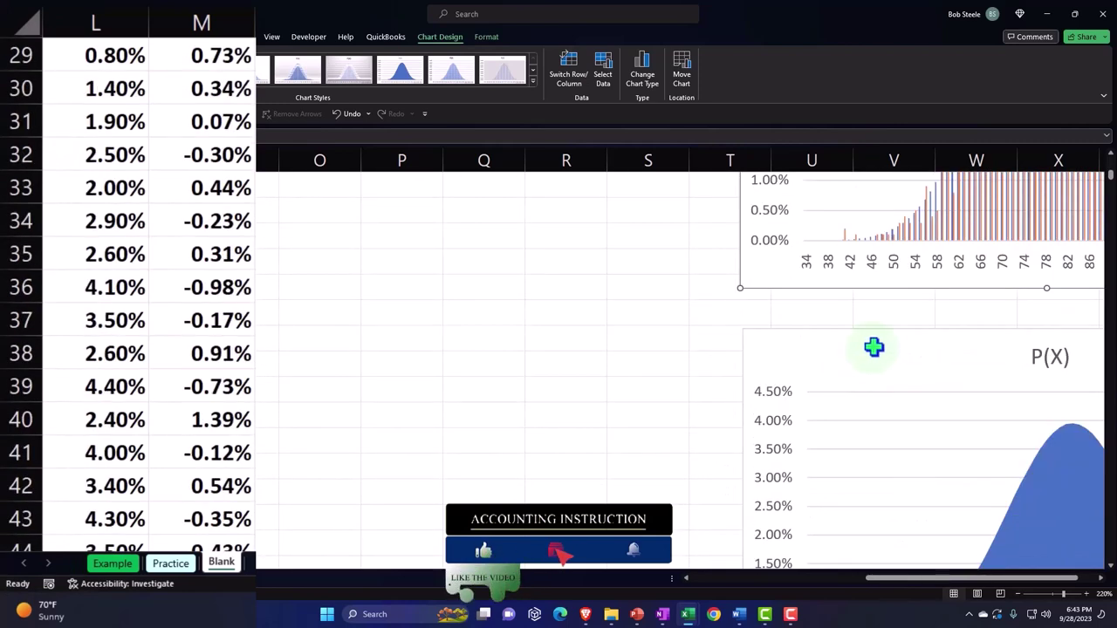
left_click_drag(873, 347, 529, 267)
scroll(509, 324, "up", 3)
left_click_drag(506, 432, 477, 294)
scroll(476, 294, "up", 3)
left_click_drag(489, 443, 403, 188)
scroll(442, 361, "up", 2)
left_click_drag(442, 361, 440, 256)
scroll(440, 257, "up", 2)
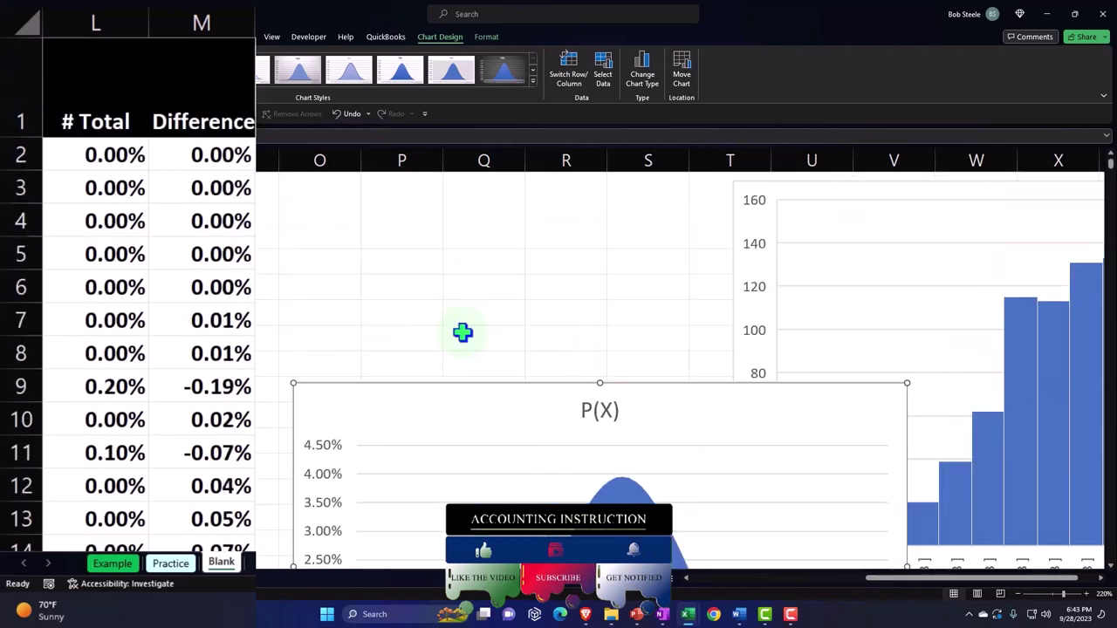
left_click_drag(436, 407, 553, 236)
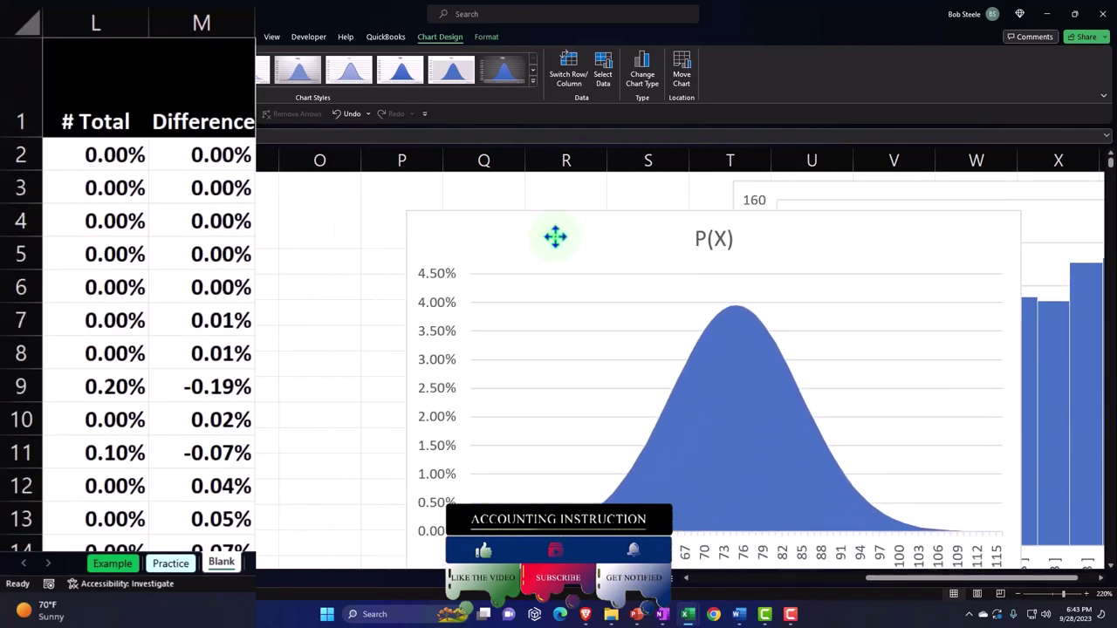
Shift the histogram and the P(X) and # Total column chart across to column X, clear of the area chart
left_click(687, 579)
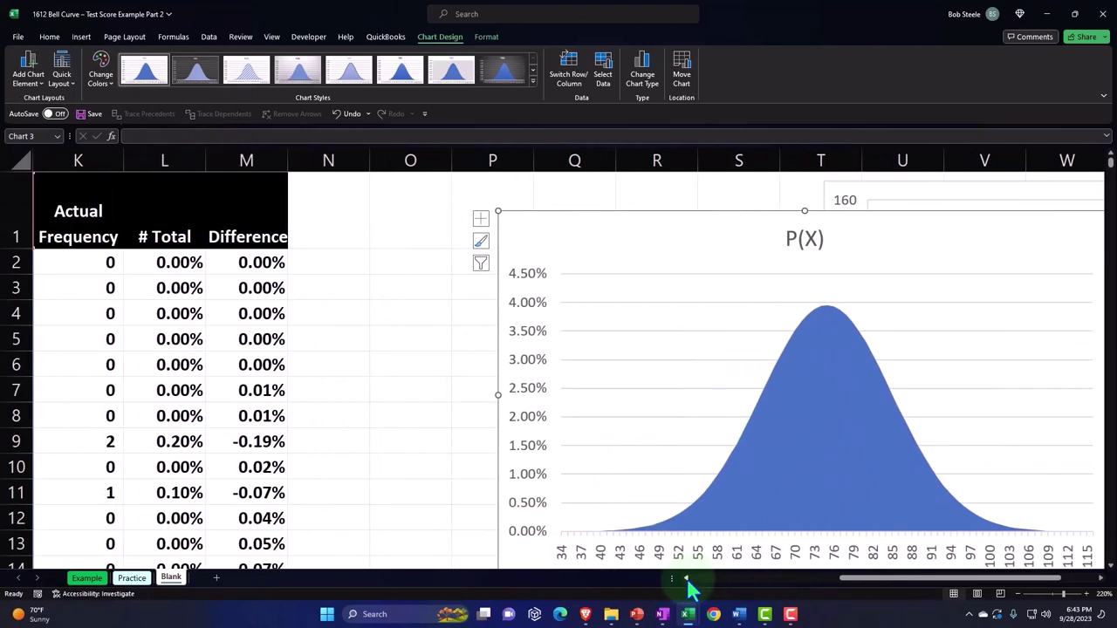
left_click_drag(861, 588, 899, 589)
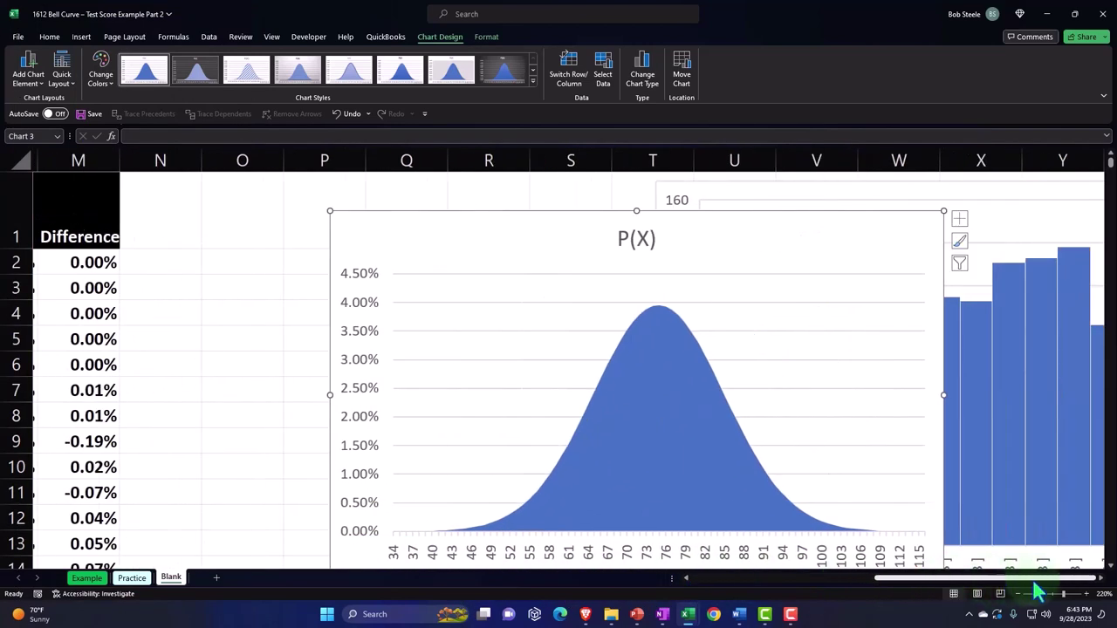
left_click_drag(685, 199, 1019, 206)
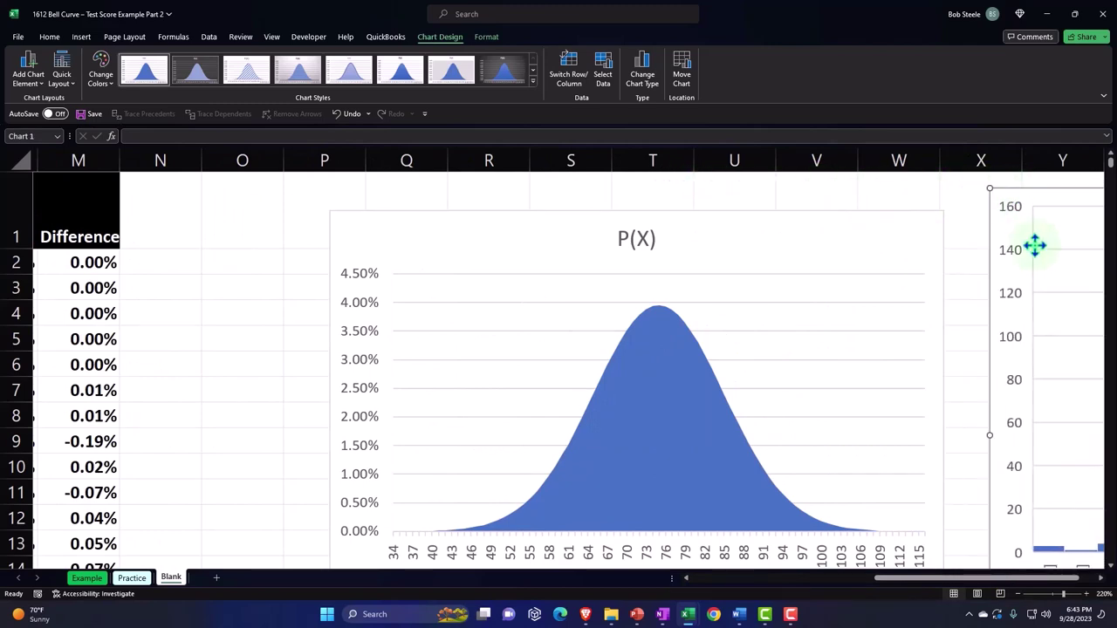
scroll(1004, 492, "down", 5)
left_click_drag(681, 318, 1010, 319)
scroll(958, 339, "down", 4)
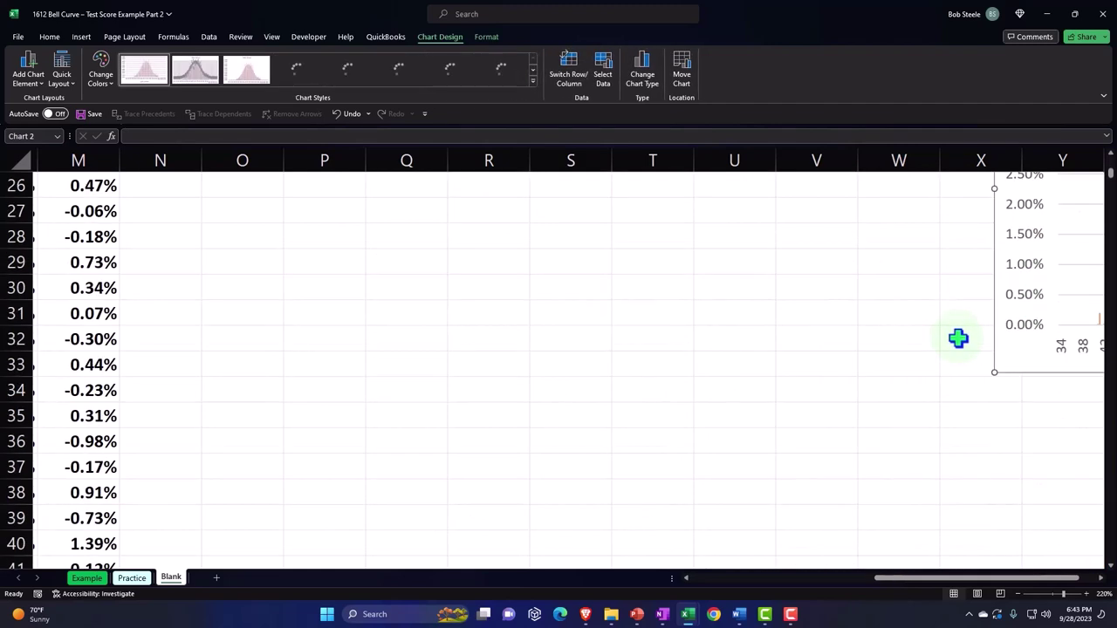
Enter the label X=Test Score in F10, below the Upper X row, with the value 80 beside it in G10
scroll(908, 361, "up", 8)
left_click_drag(892, 587, 783, 594)
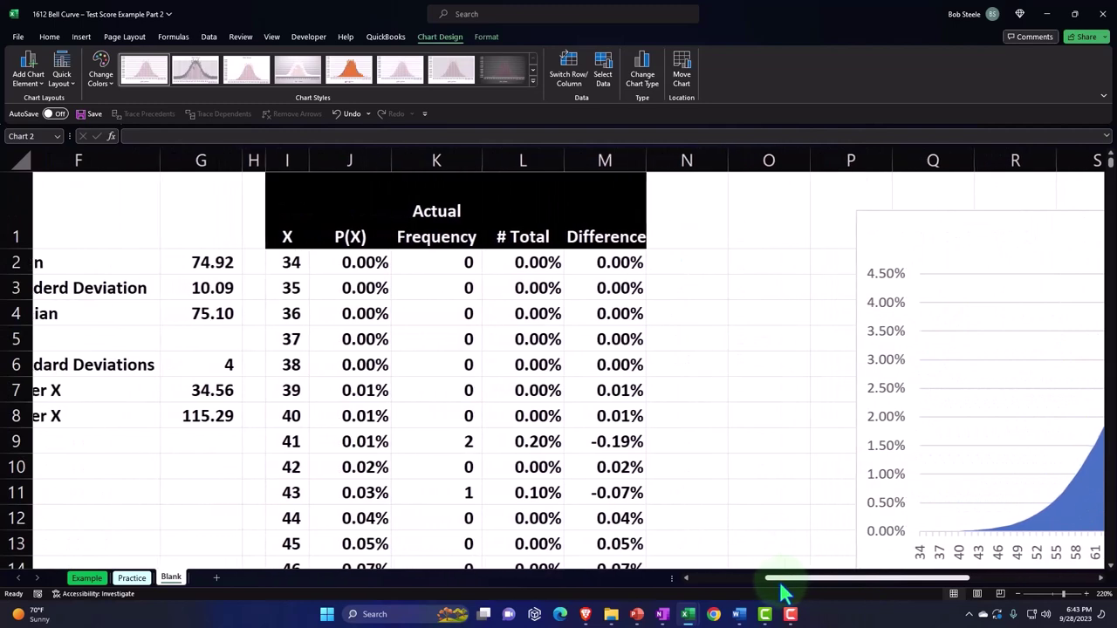
left_click(679, 218)
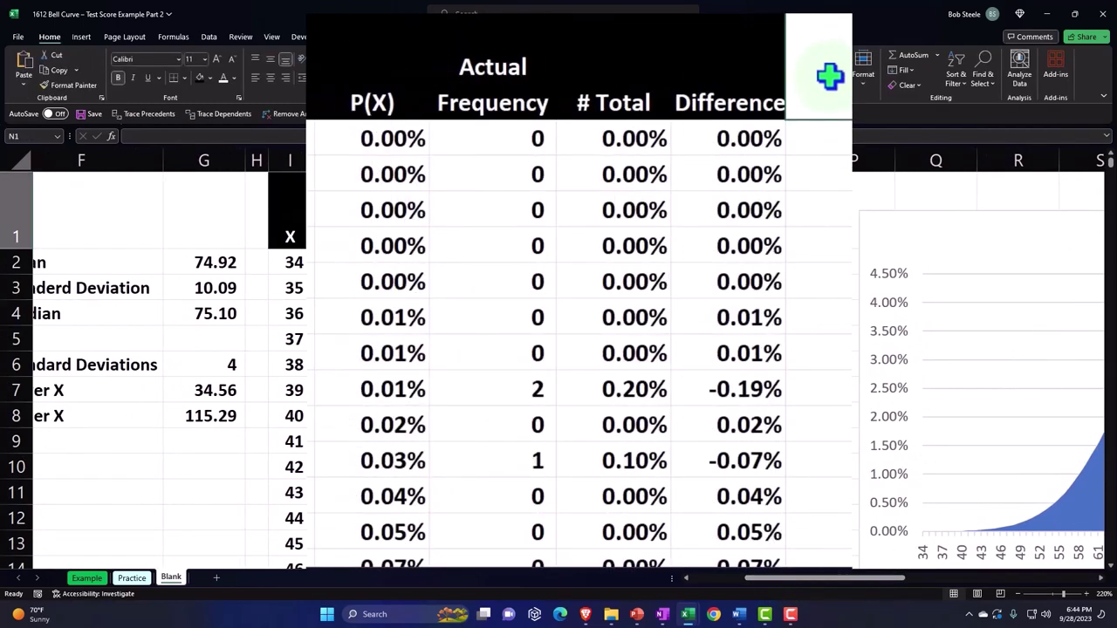
key("Down")
key("Down")
key("Down")
key("Down")
key("Down")
key("Left")
key("Left")
key("Left")
key("Left")
key("Left")
key("Left")
key("Left")
key("Left")
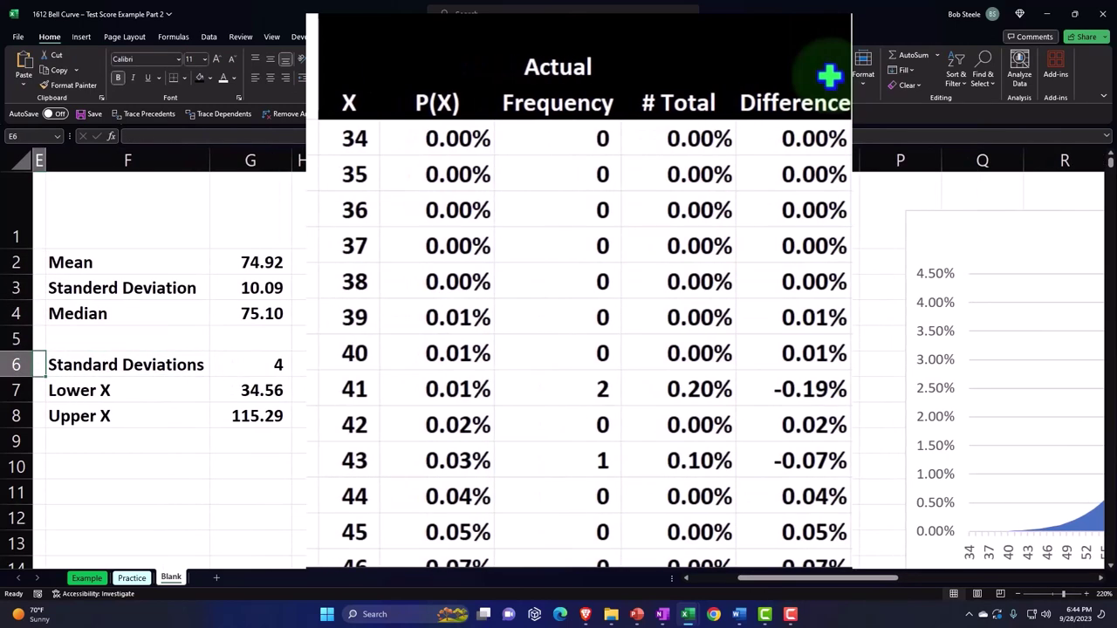
key("Down")
key("Down")
key("Down")
key("Down")
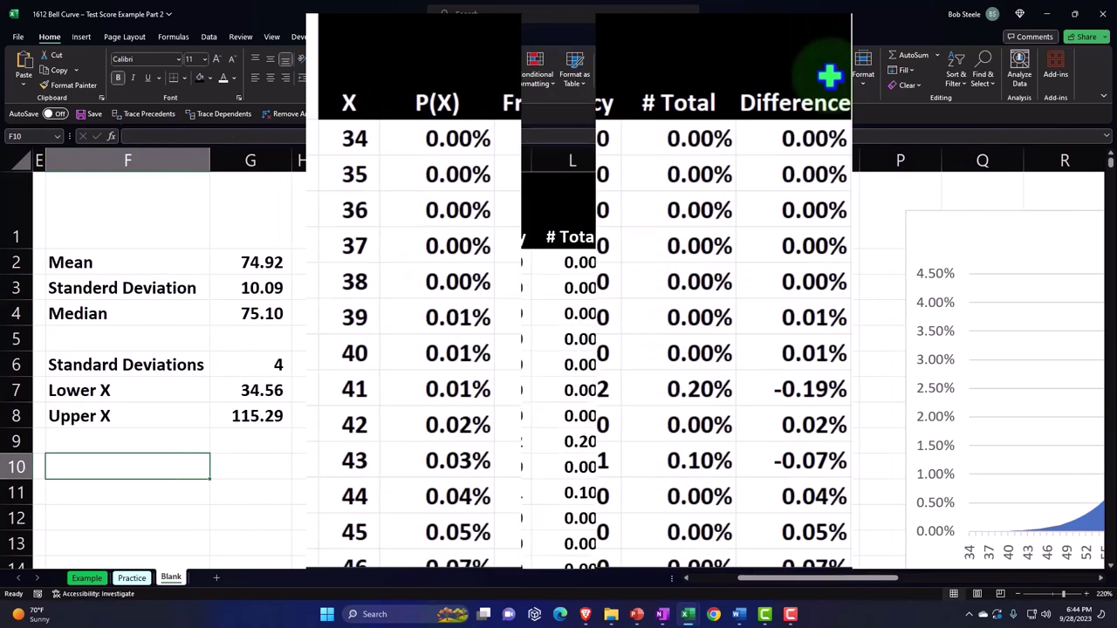
type("X")
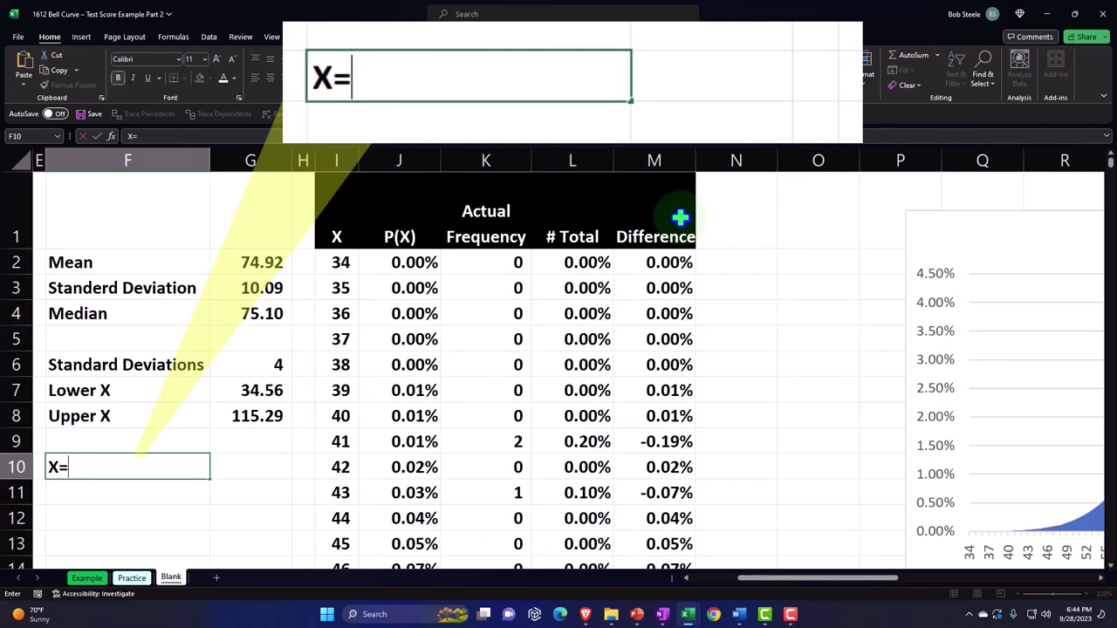
type("=Test")
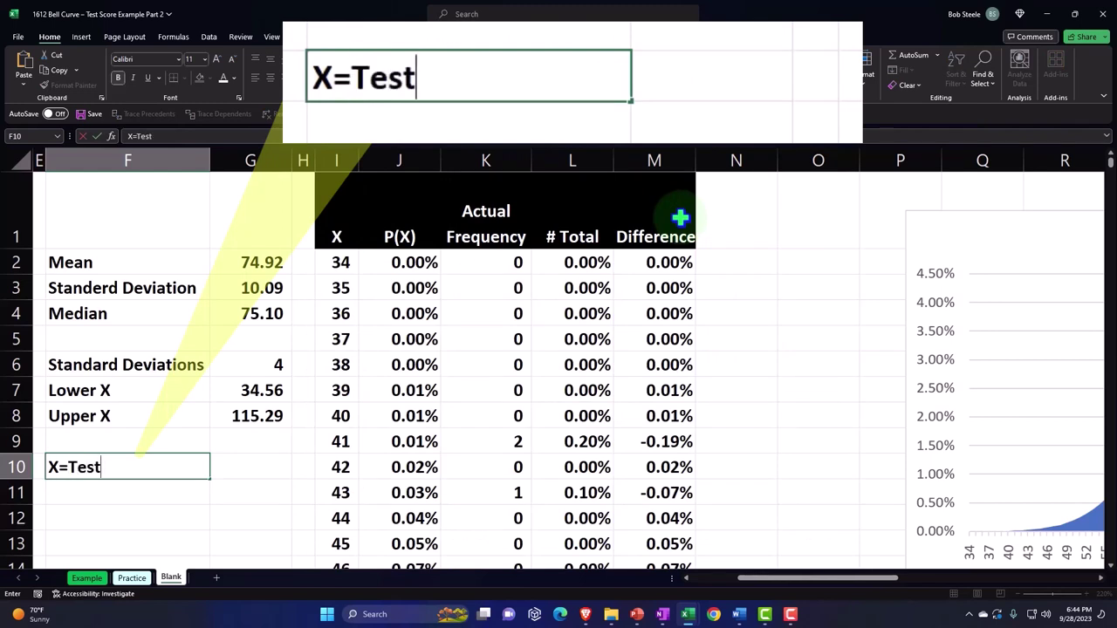
type(" Score")
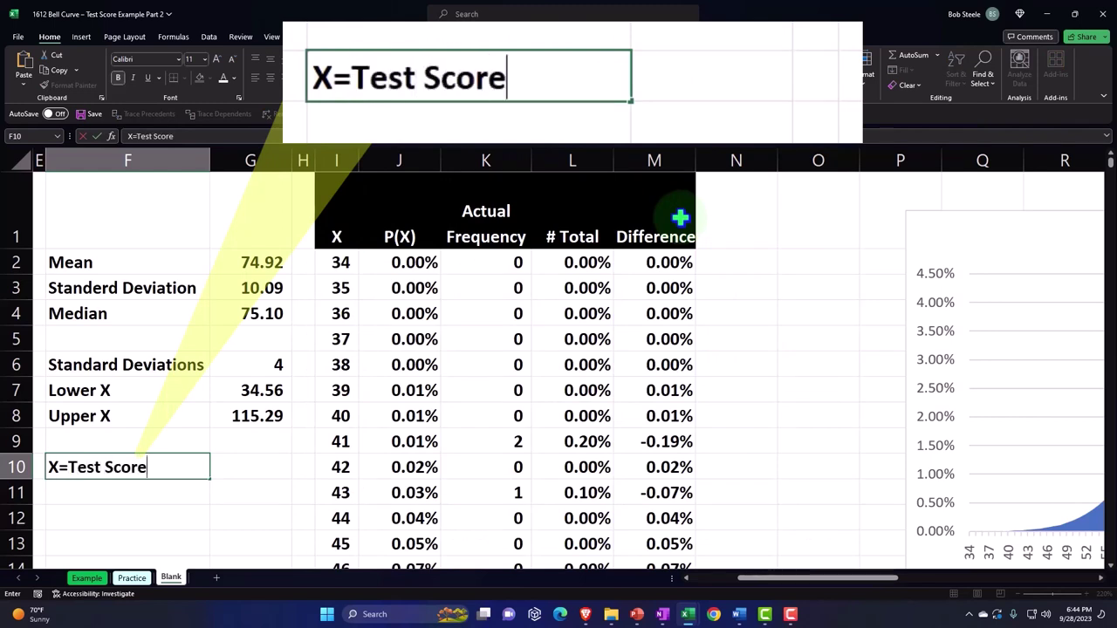
key("Tab")
type("80")
key("Return")
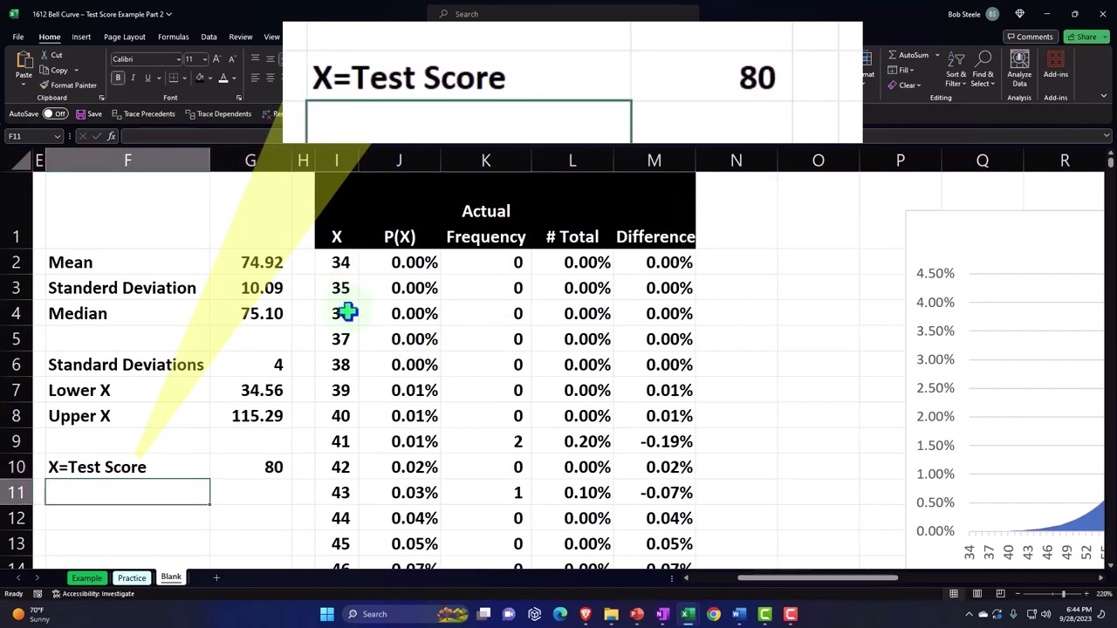
Examine the P(X) formula for score 80 in J48 and the sum of P(X) for scores 34 through 80
scroll(347, 312, "down", 4)
scroll(347, 312, "down", 5)
scroll(346, 312, "down", 3)
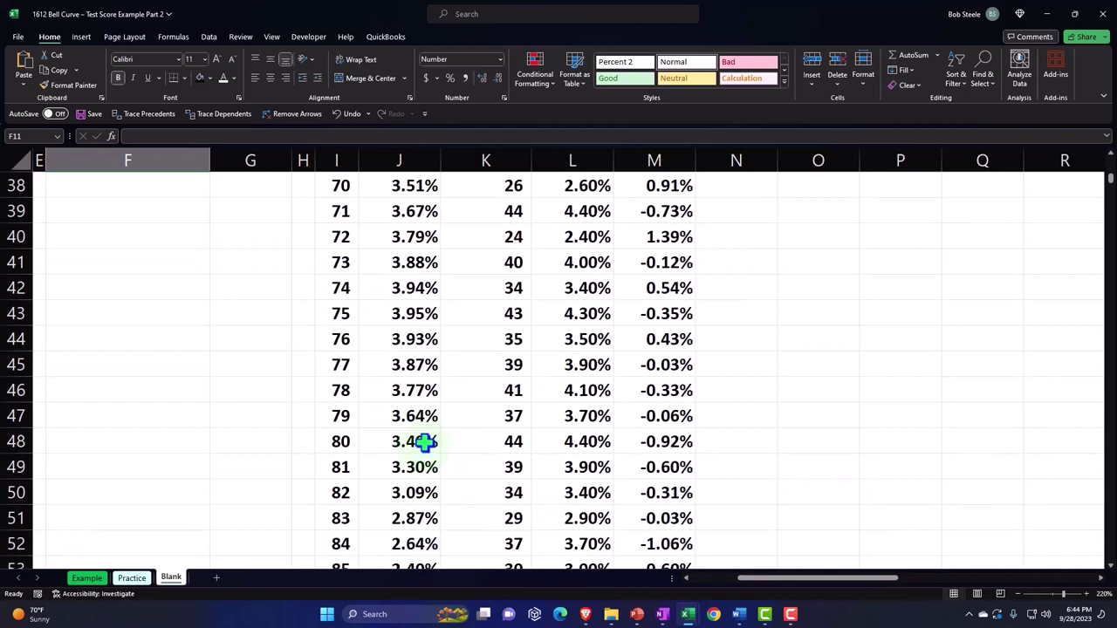
double_click(424, 442)
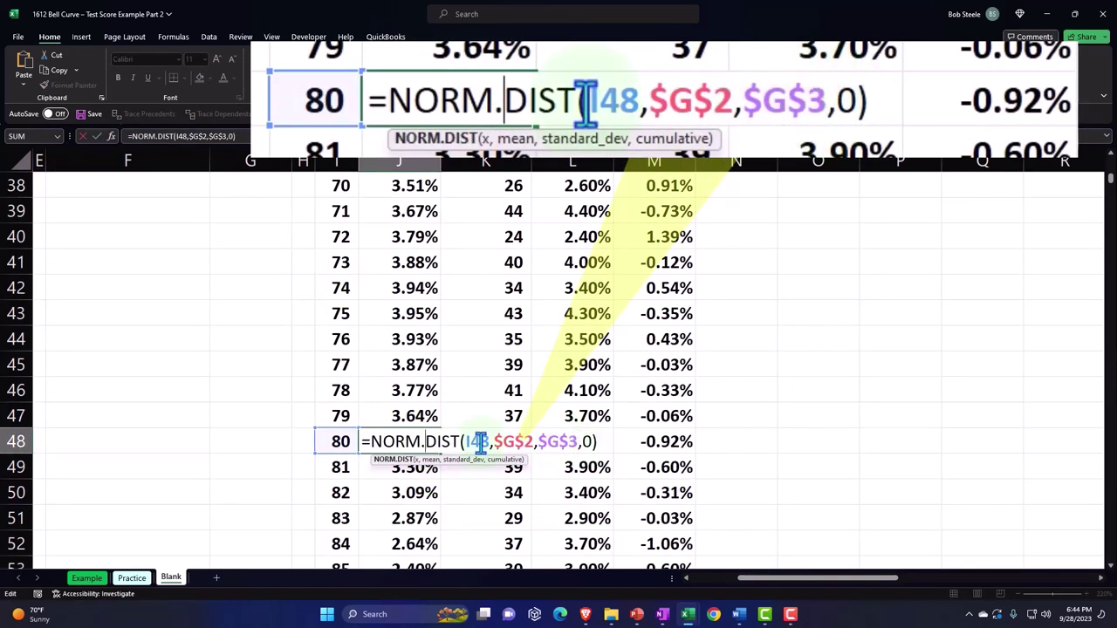
key("Return")
left_click(370, 429)
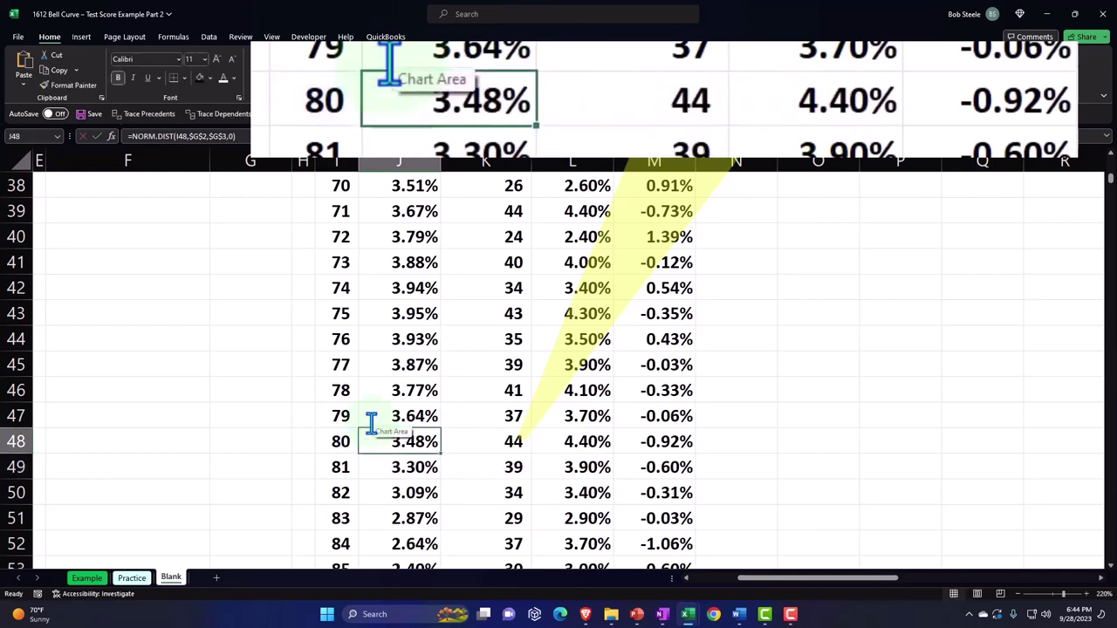
left_click(323, 447)
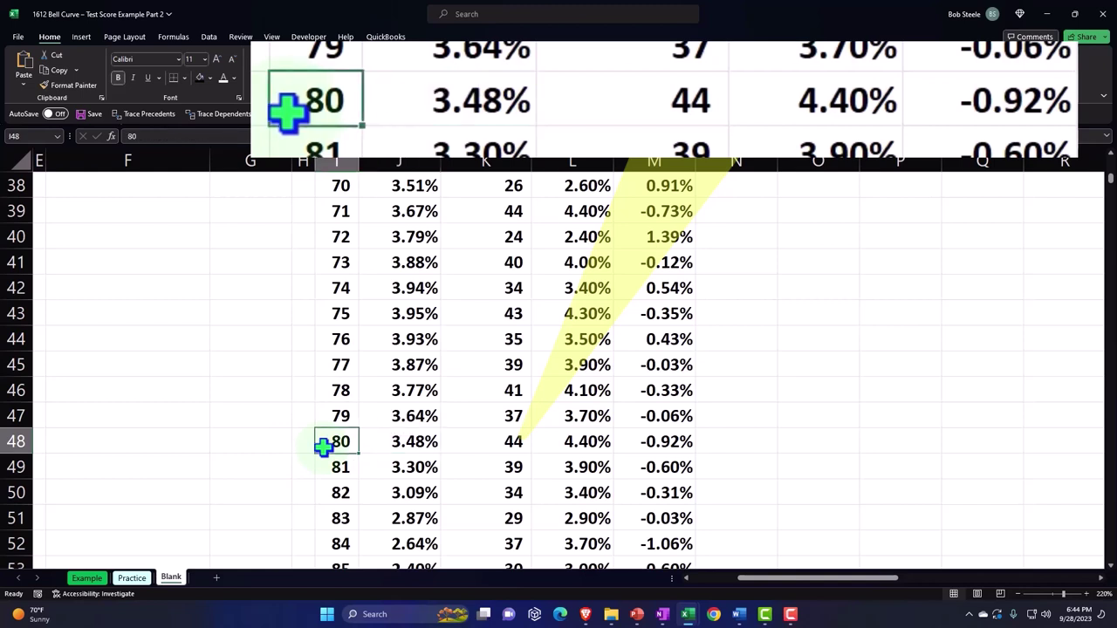
left_click(387, 447)
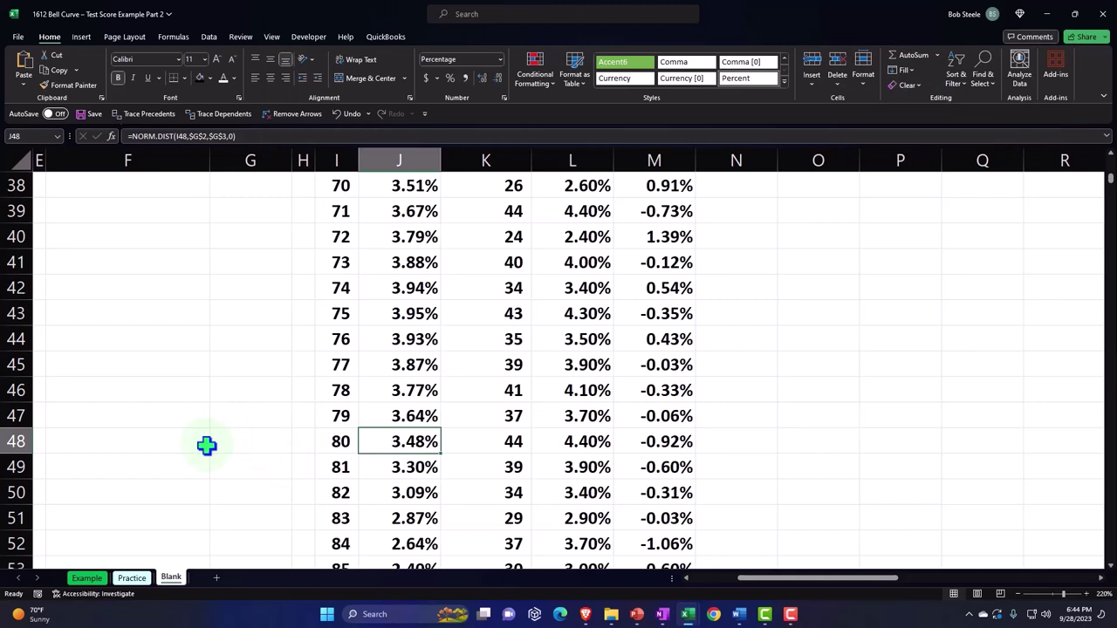
left_click(325, 446)
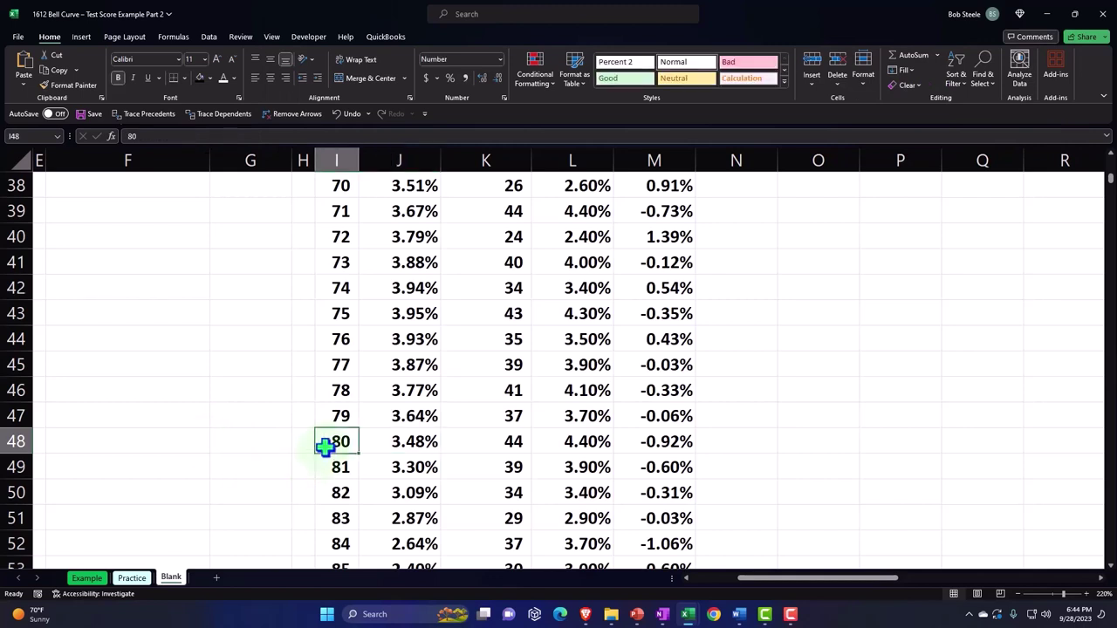
left_click(366, 442)
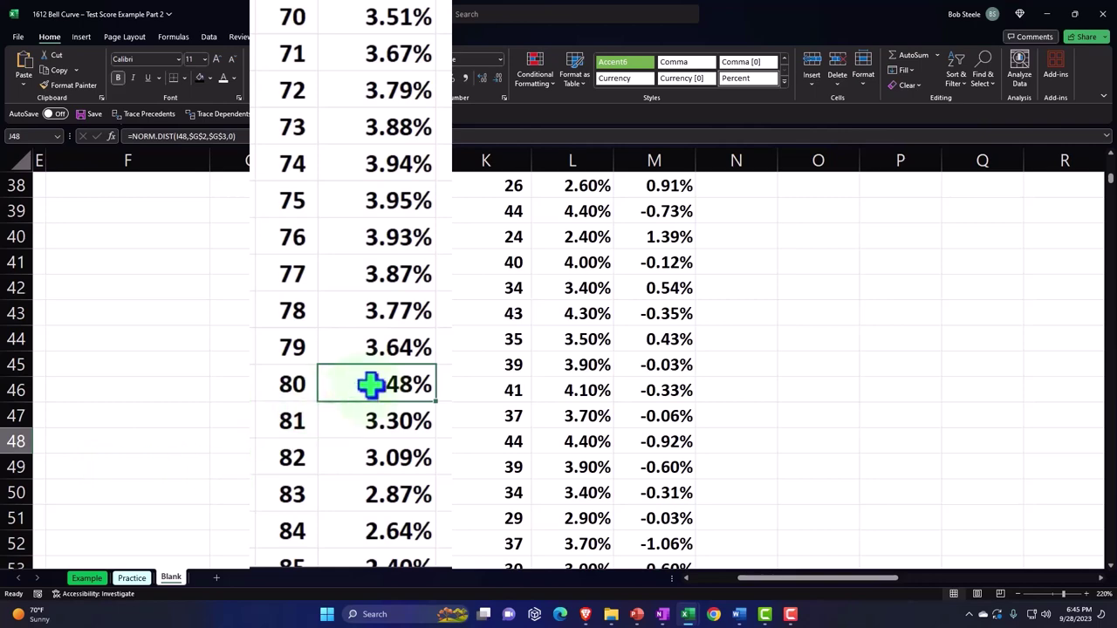
left_click_drag(371, 384, 352, 127)
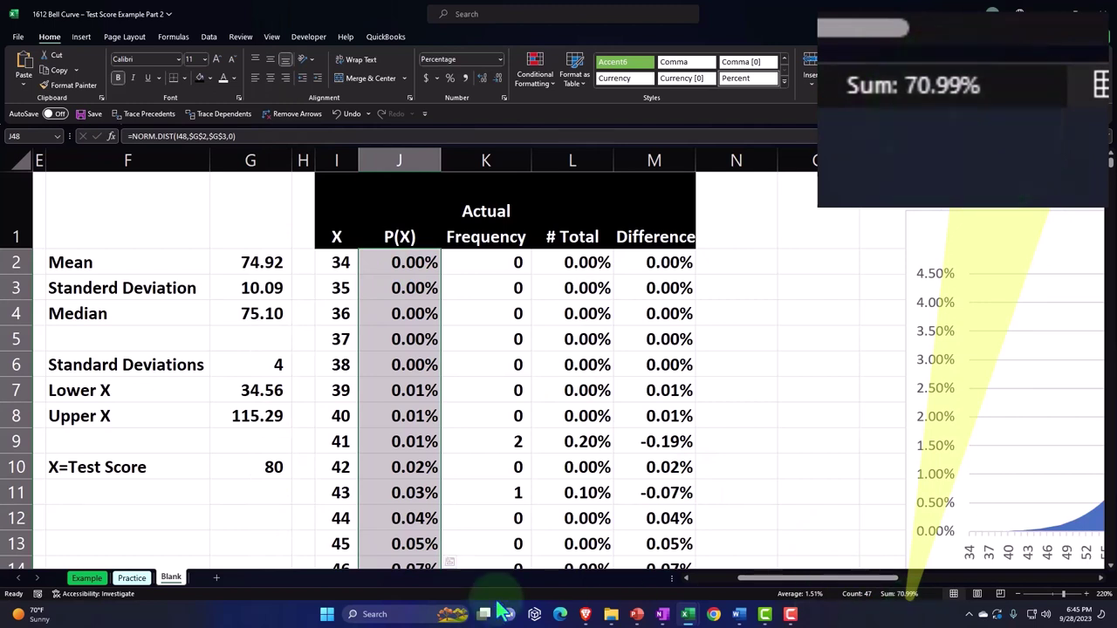
Enter Operator (Oragne) in F11 with <= in G11, and fill both cells with standard orange
left_click(144, 518)
left_click(112, 496)
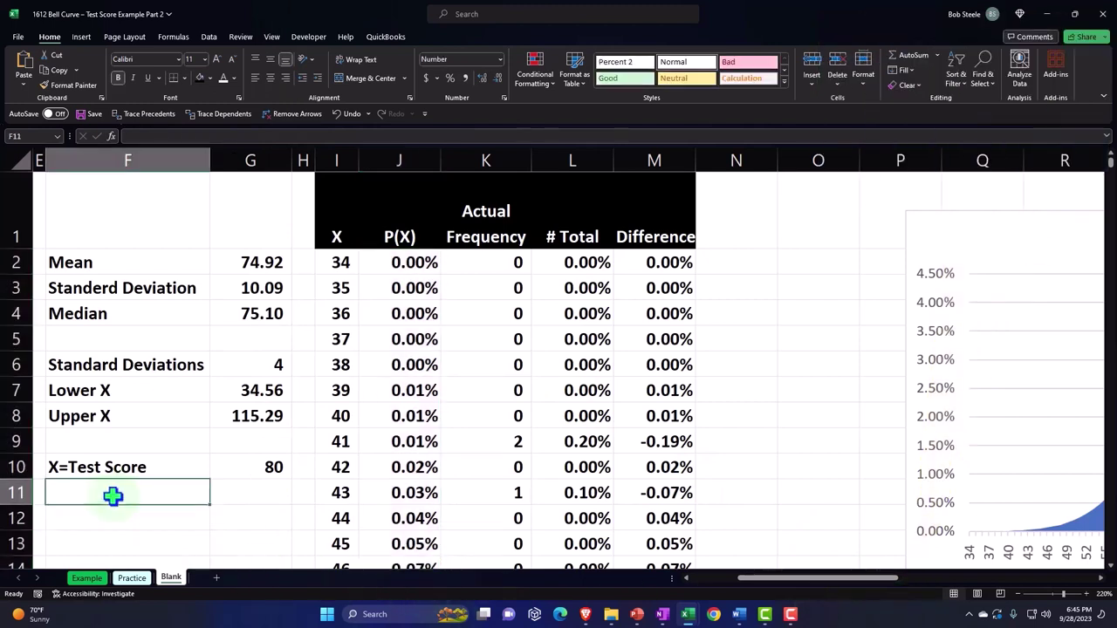
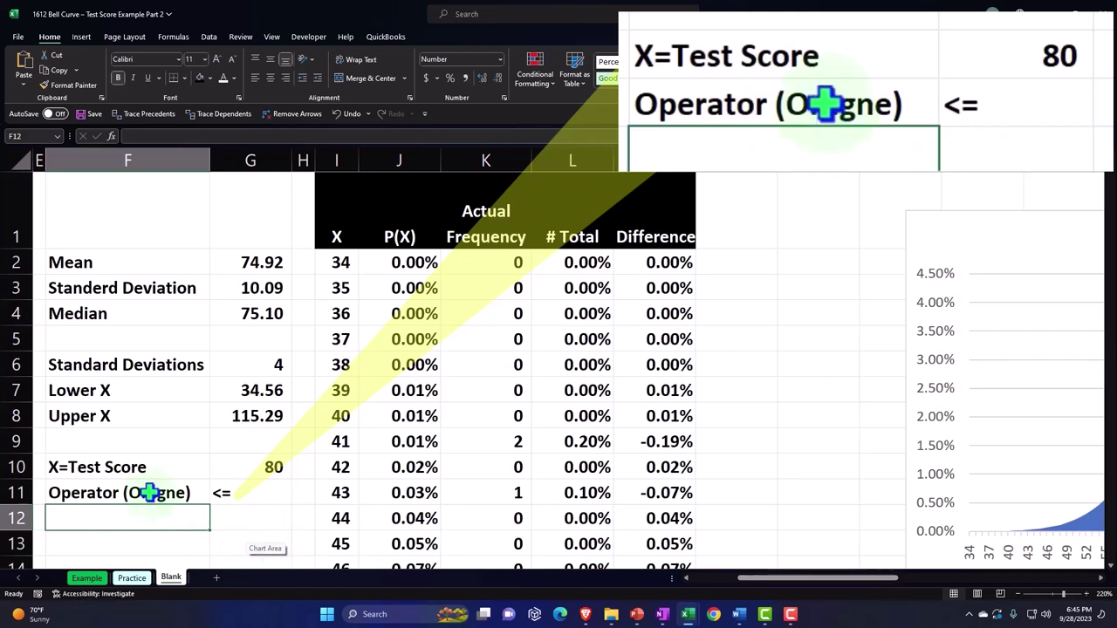
left_click_drag(149, 492, 249, 499)
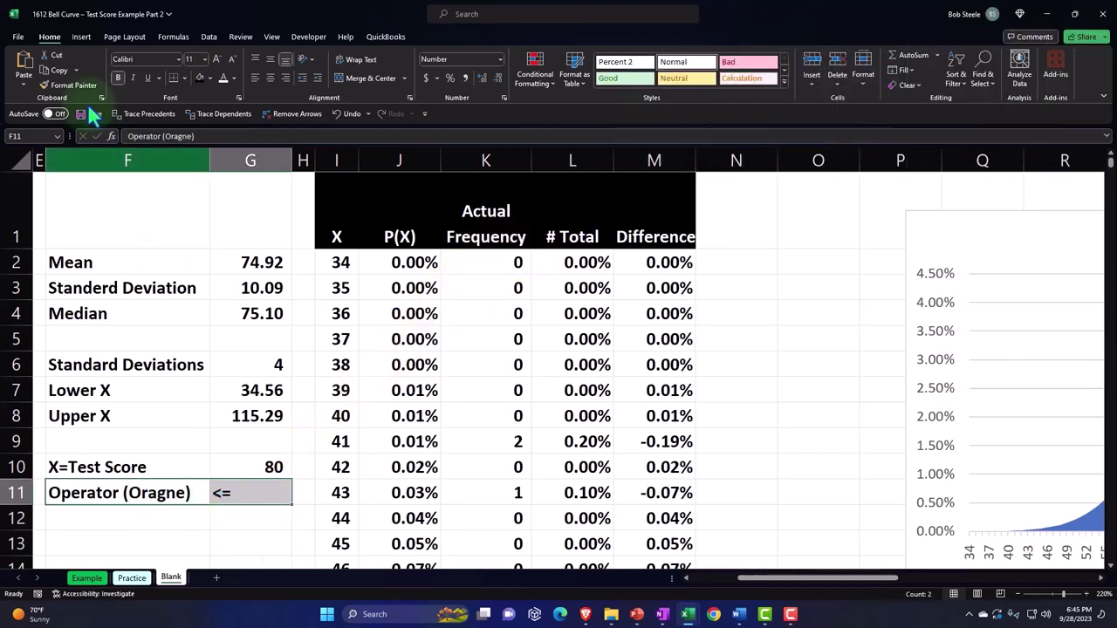
left_click(210, 78)
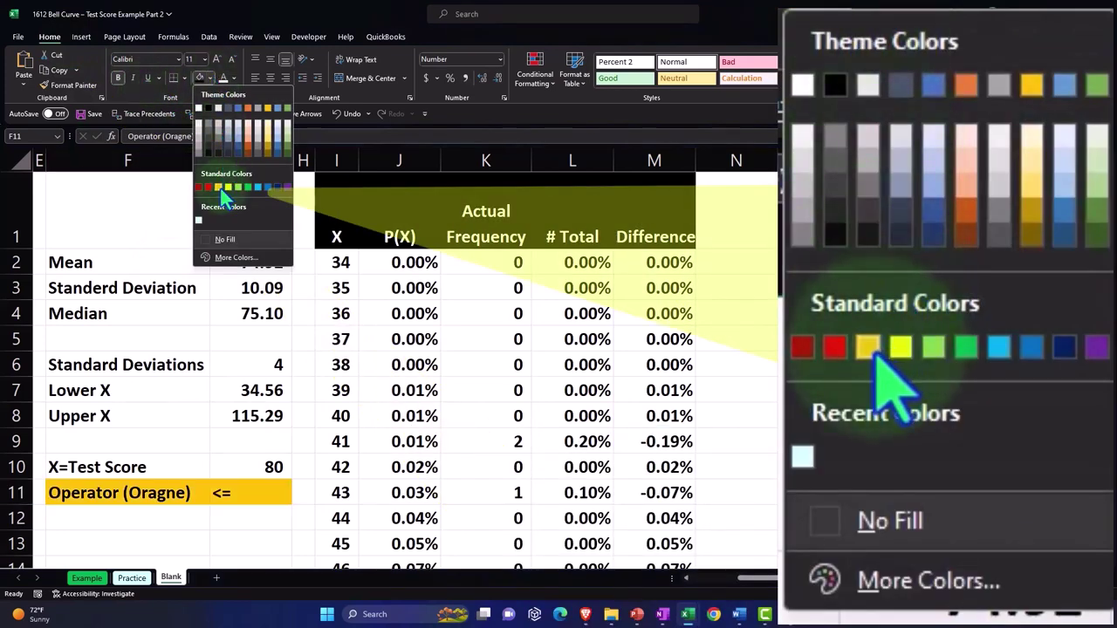
left_click(220, 187)
Enter the label P(x<=80) in F12, directly below the operator row
left_click(101, 526)
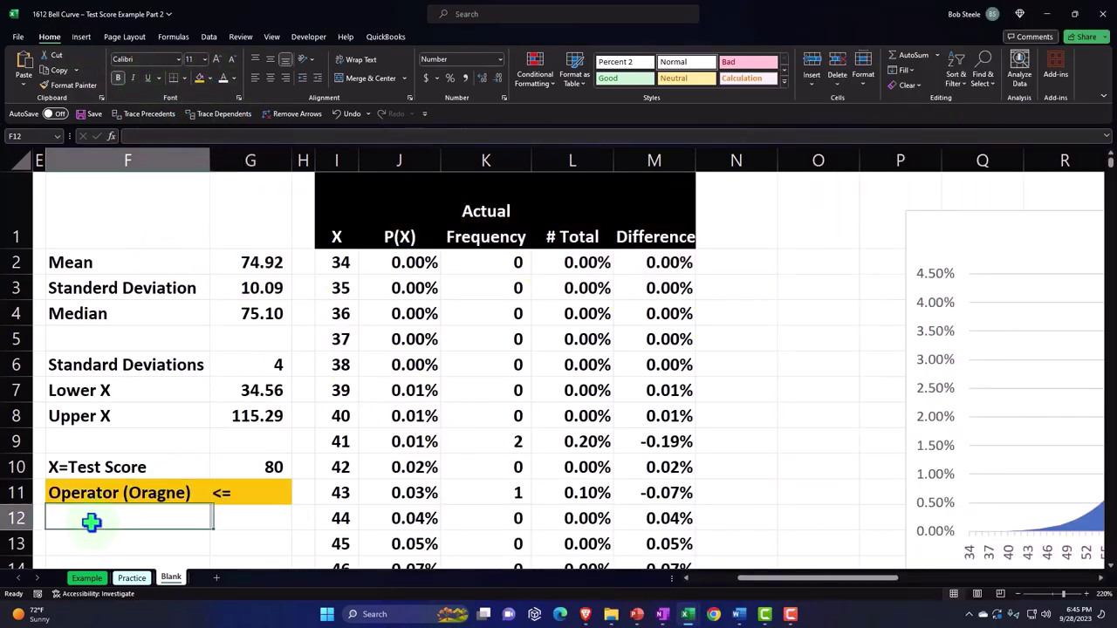
scroll(110, 443, "down", 1)
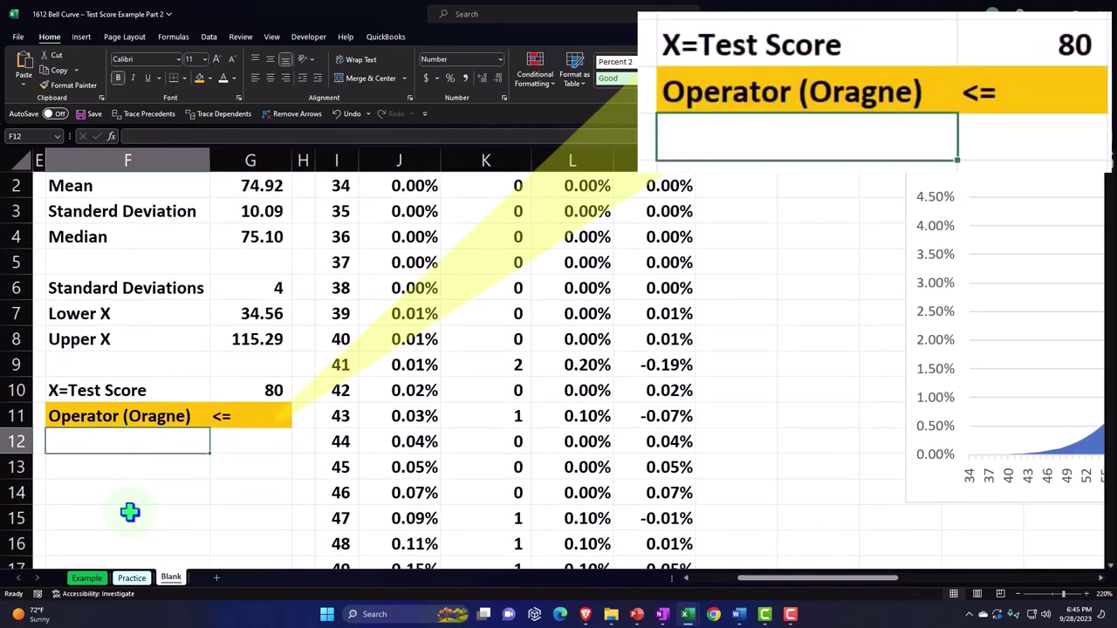
type("P(")
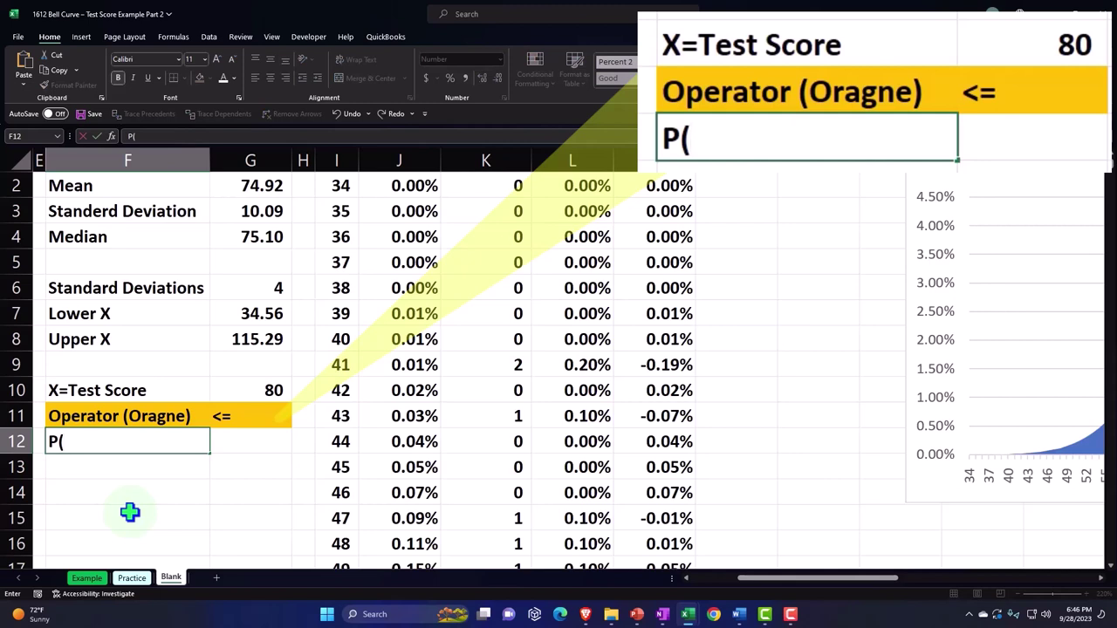
type("x<")
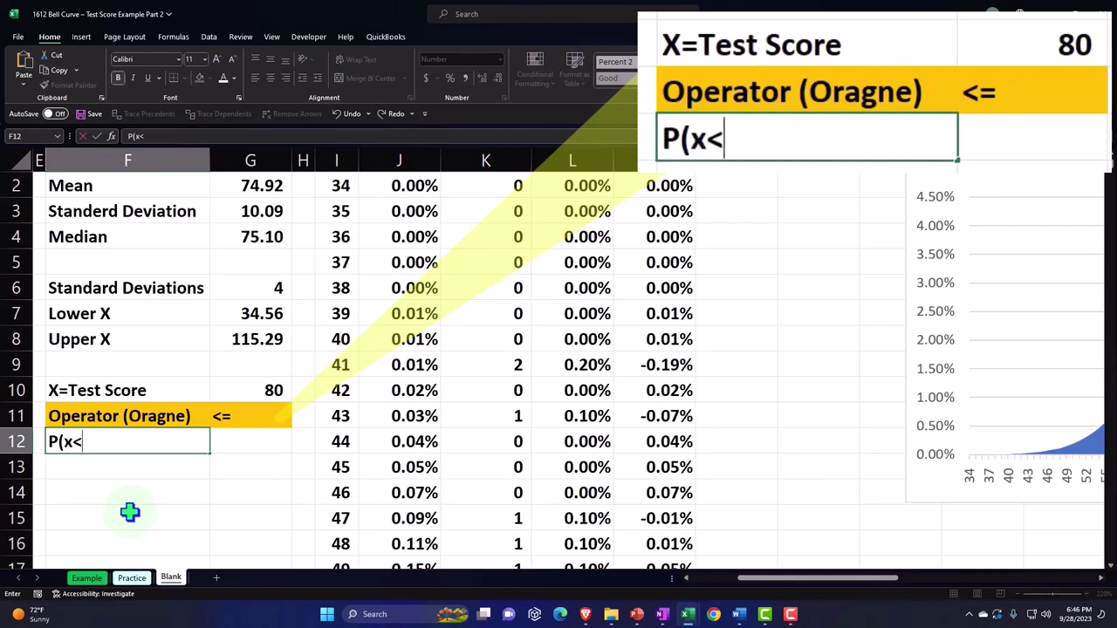
type("=80")
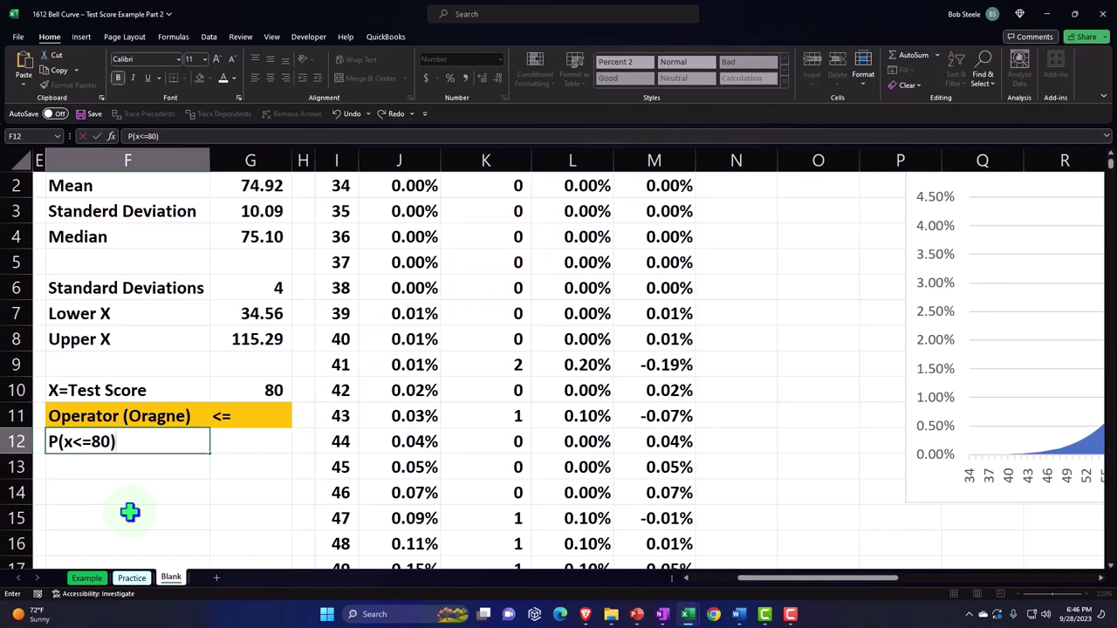
key("Return")
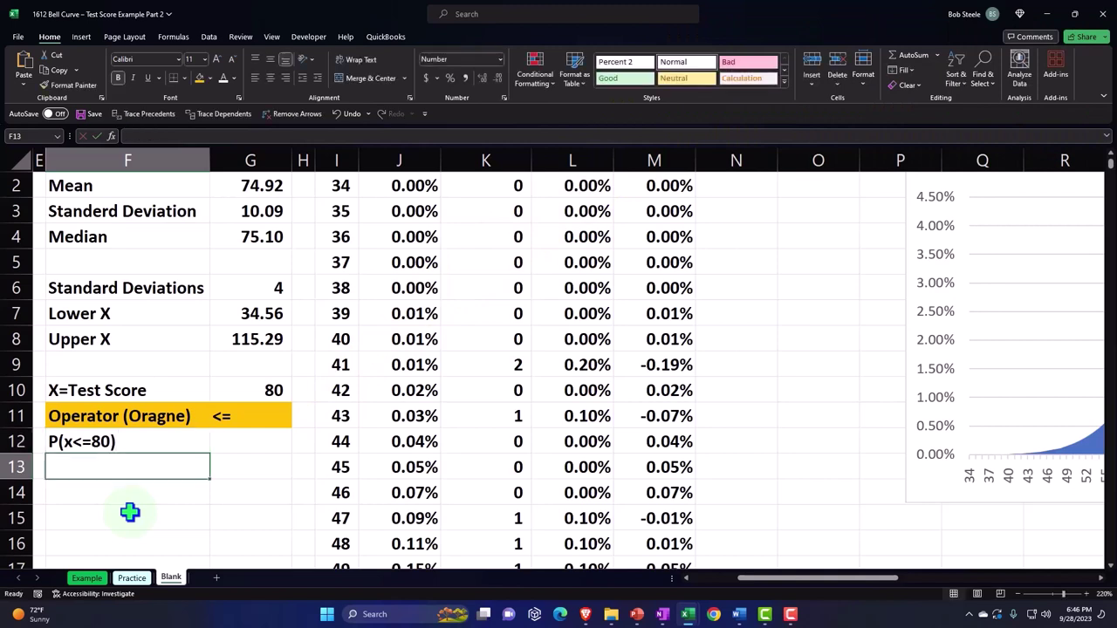
Begin converting the F12 label into a formula, with "P(x<=" as quoted text joined by an ampersand to the 80
left_click(112, 441)
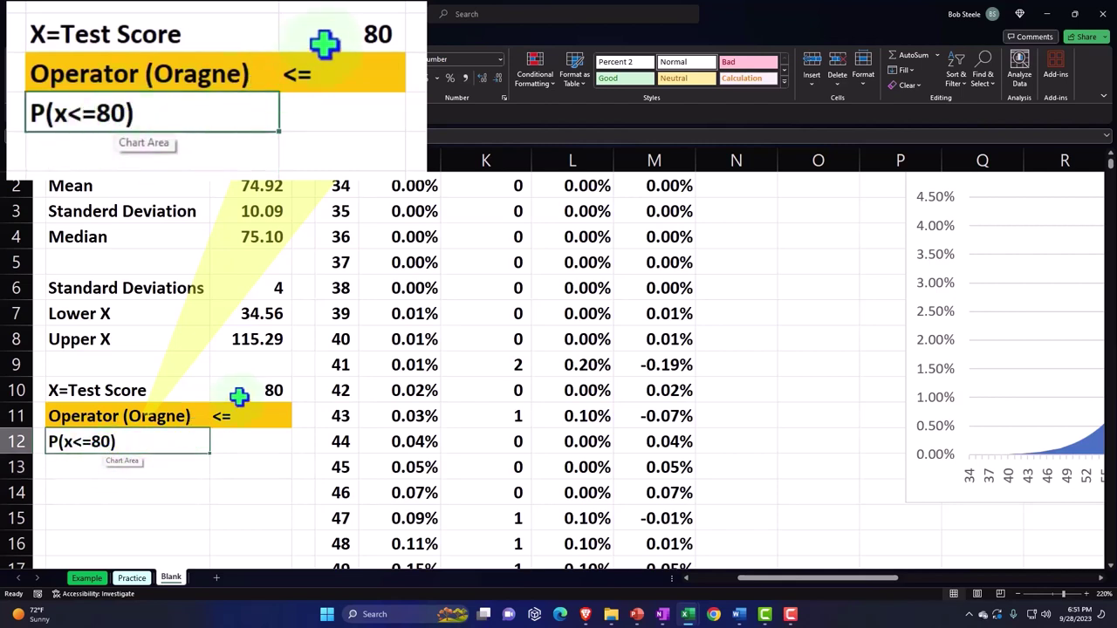
double_click(134, 441)
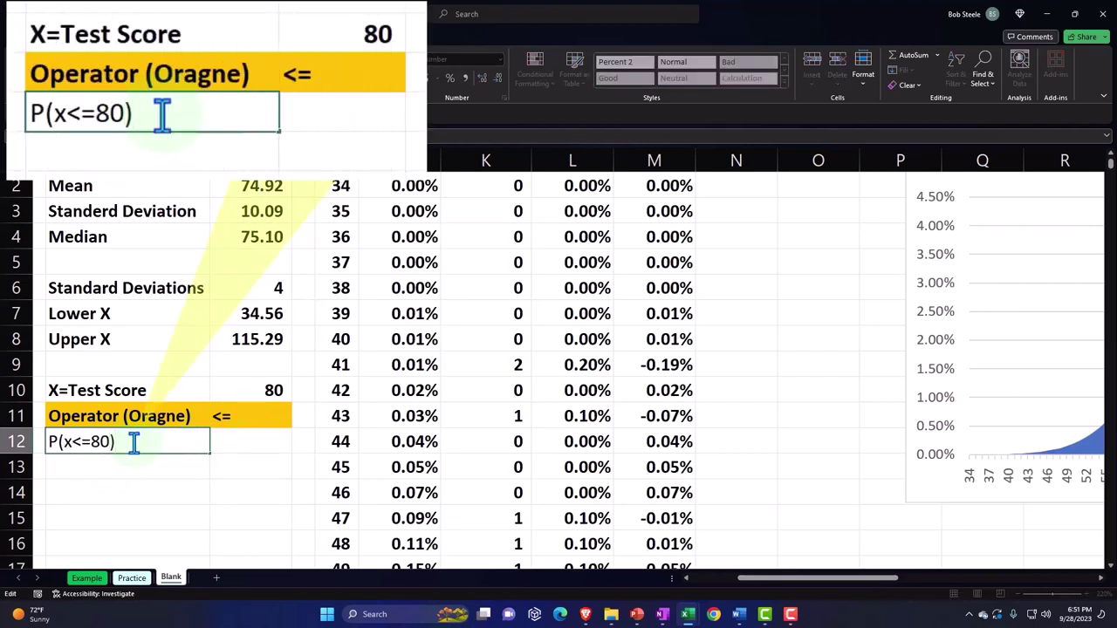
key("Home")
type("=")
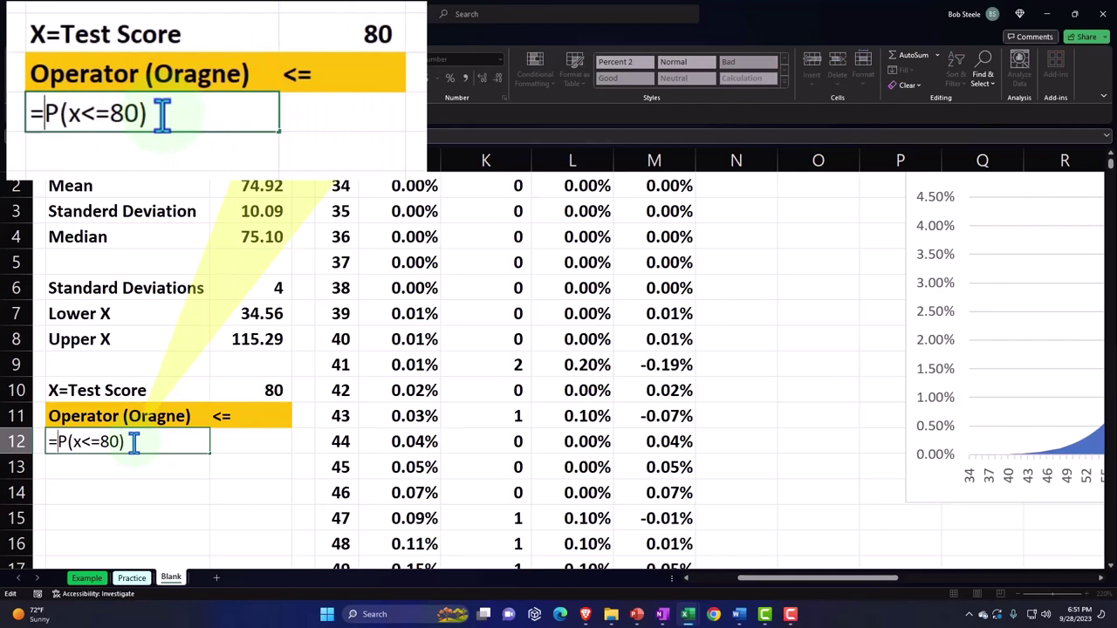
type("\"")
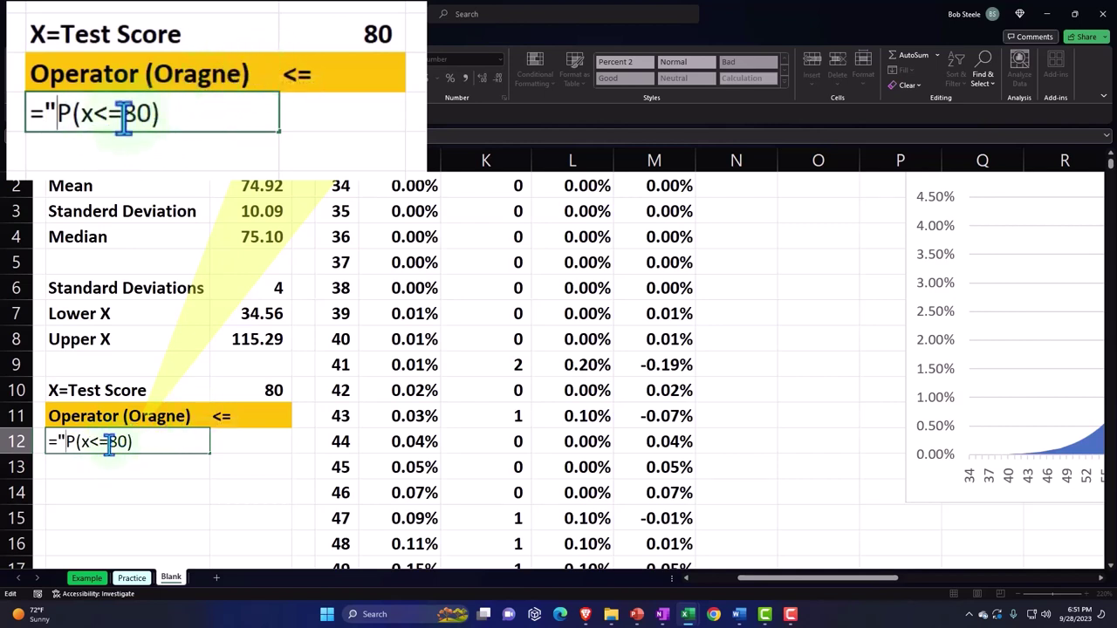
left_click(108, 443)
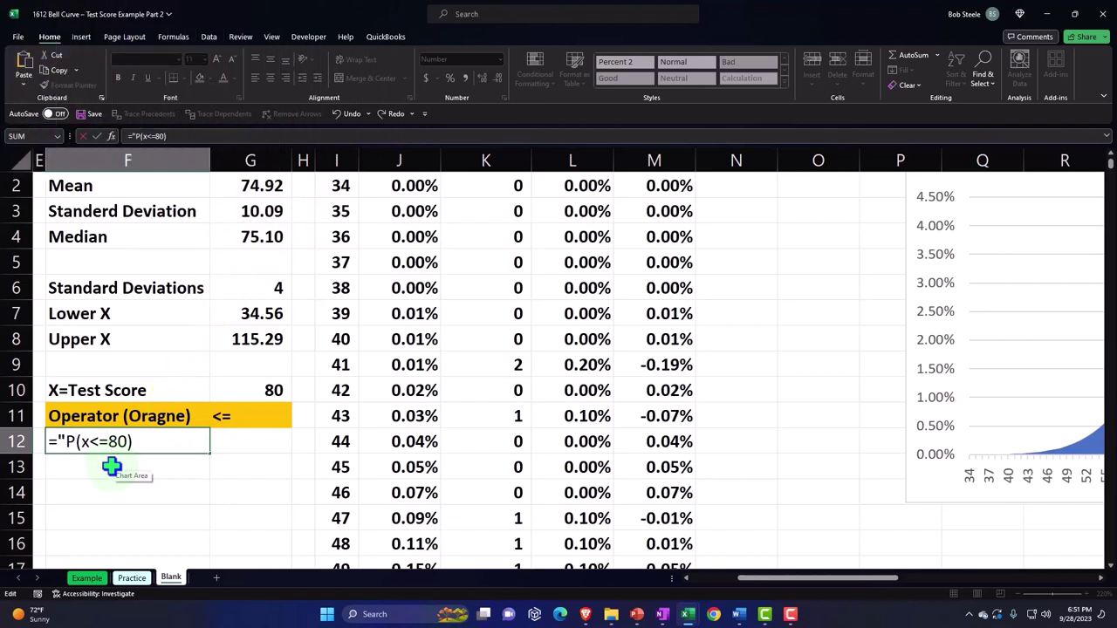
type("\"")
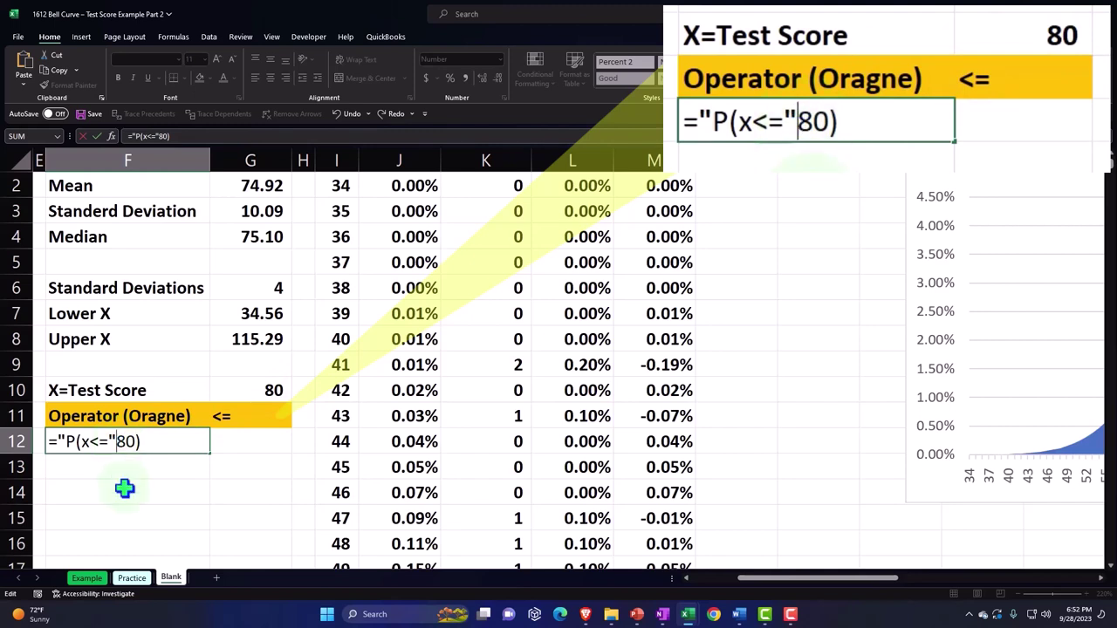
type("&")
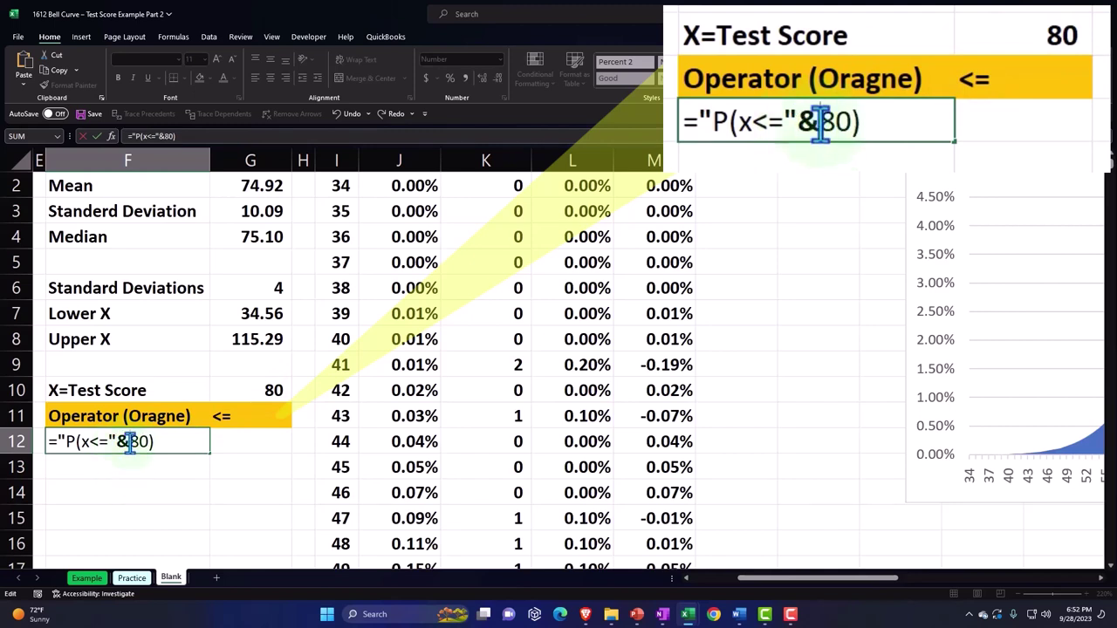
Replace the fixed 80 in the F12 formula with a reference to G10, completing it as ="P(x<="&G10&")"
left_click_drag(127, 441, 148, 441)
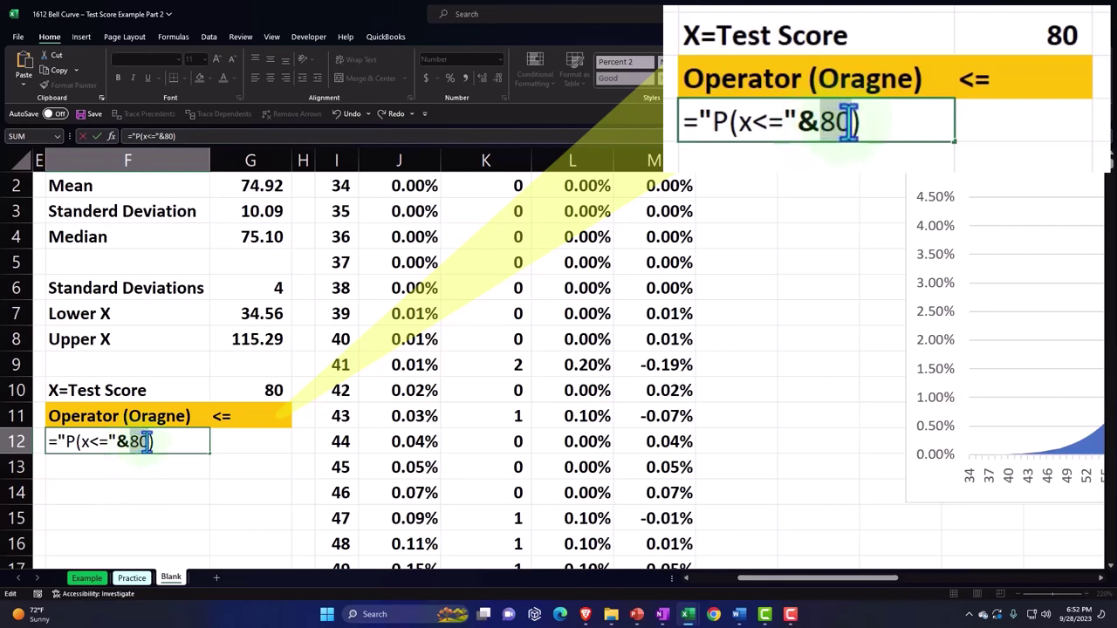
left_click(274, 390)
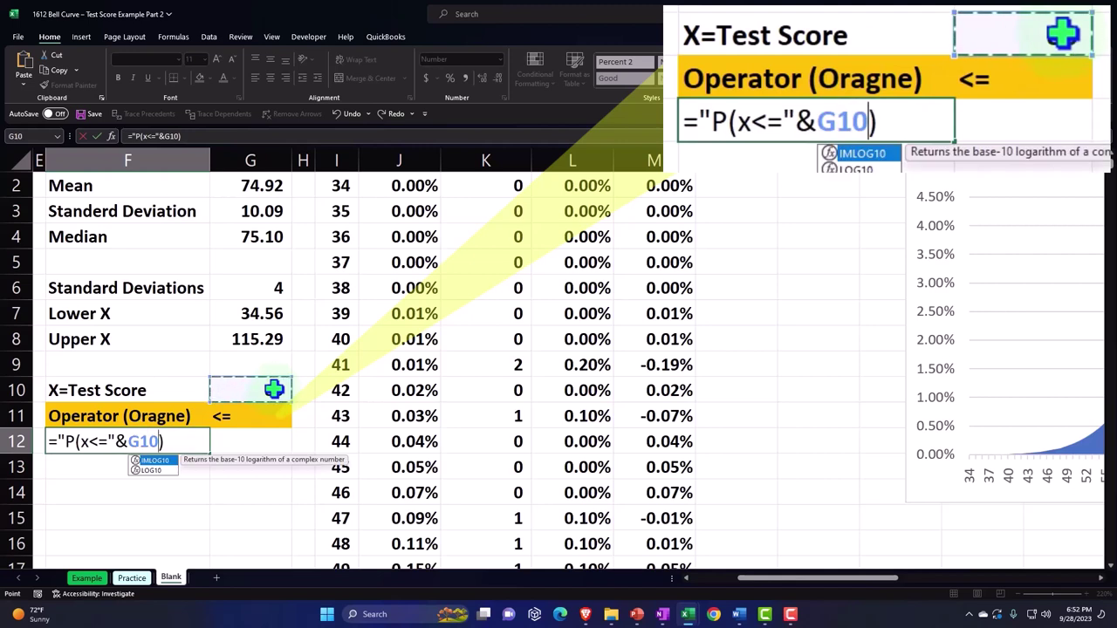
type("&")
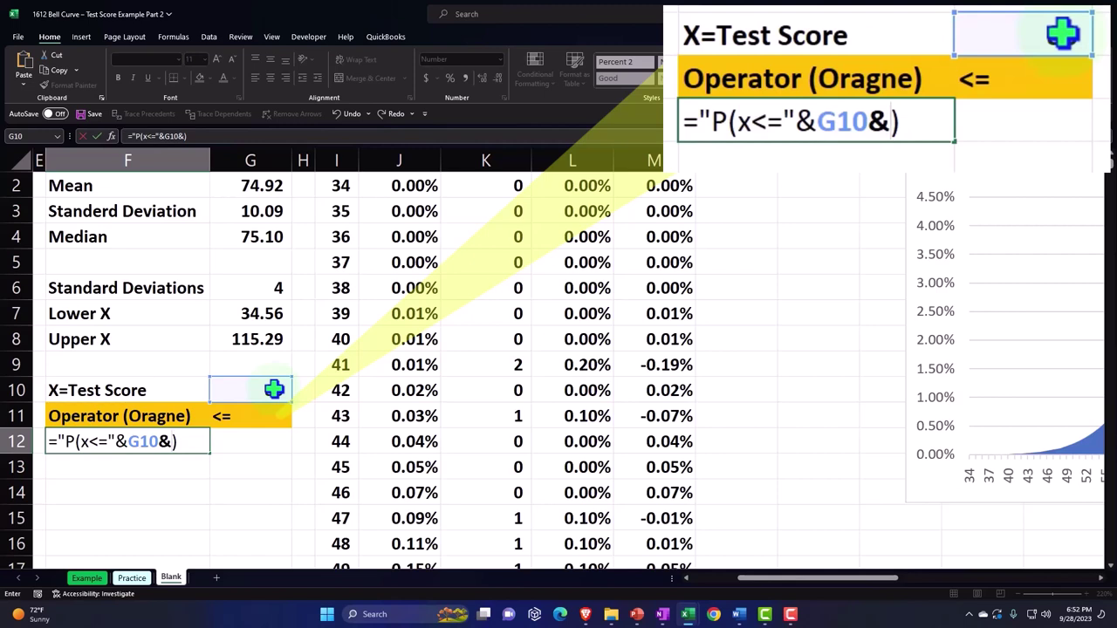
type("\"")
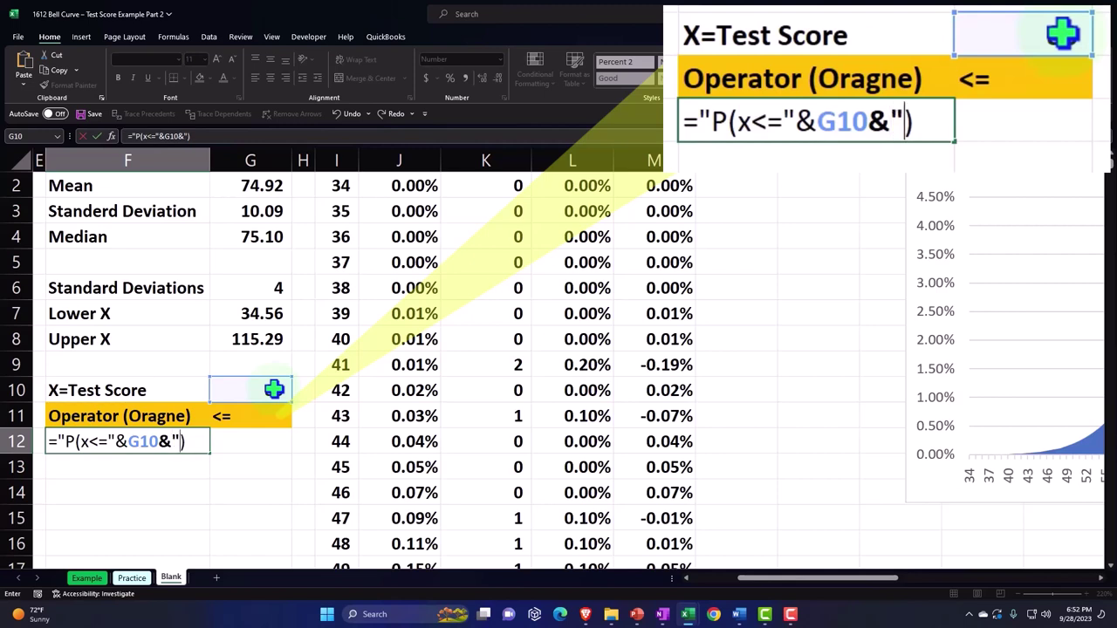
left_click(194, 445)
type("\"")
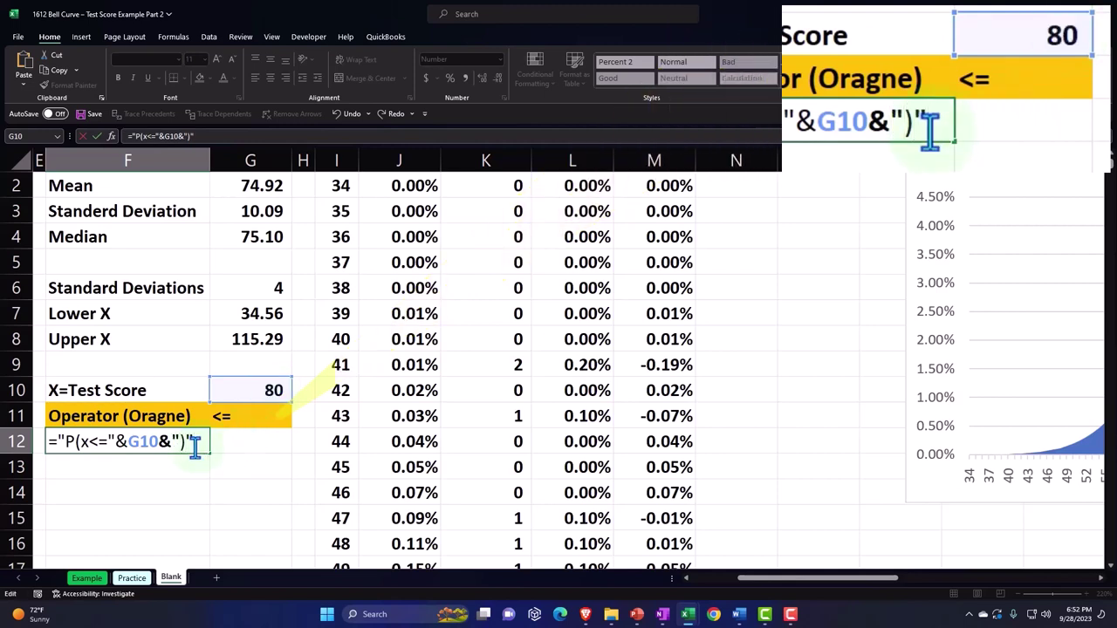
key("Return")
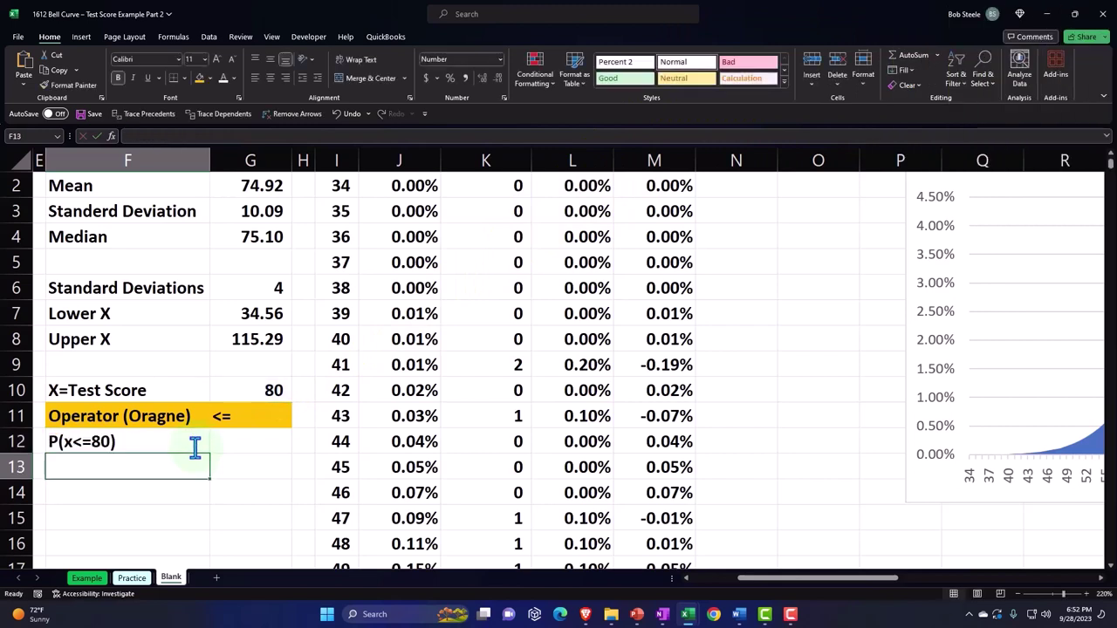
Test the dynamic label by setting the test score in G10 to 90, and then restore it to 80
left_click(239, 392)
type("90")
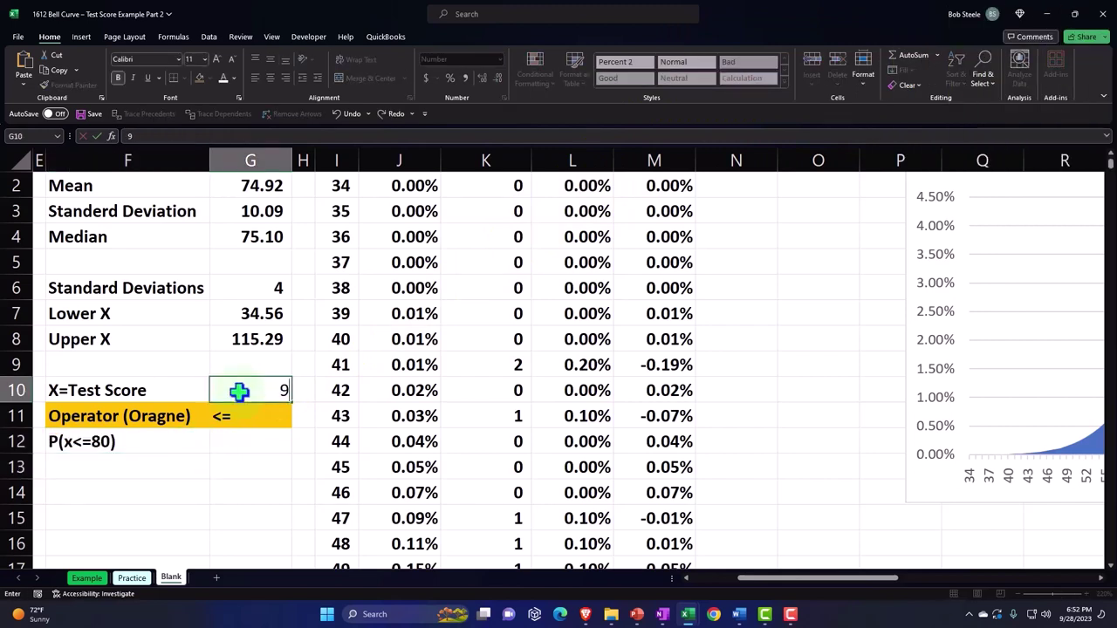
key("Return")
left_click(239, 392)
type("80")
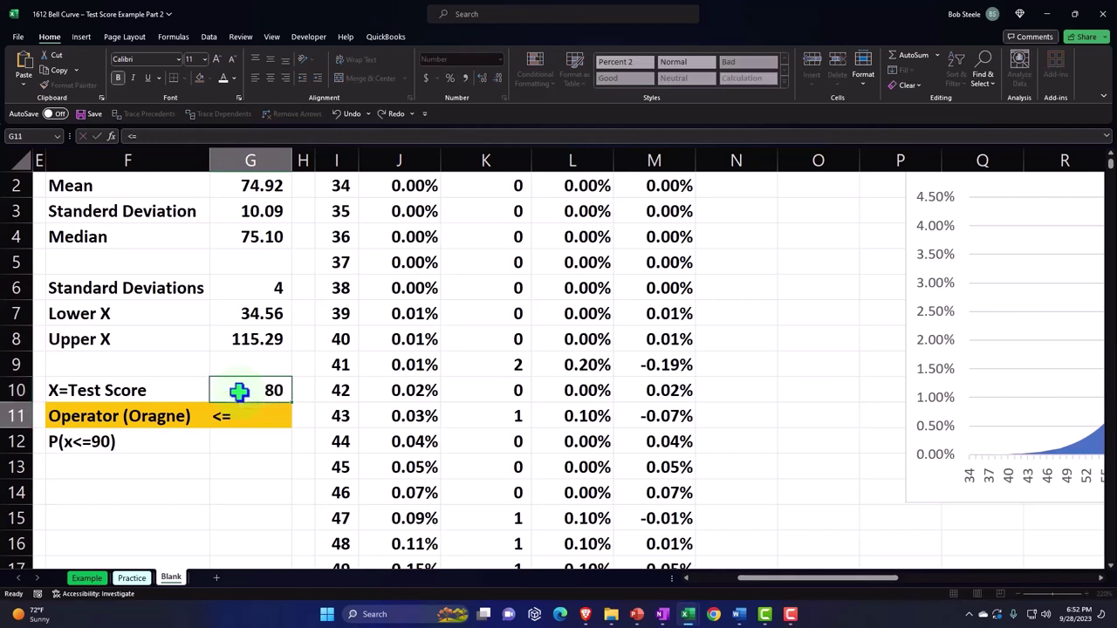
key("Return")
key("Return")
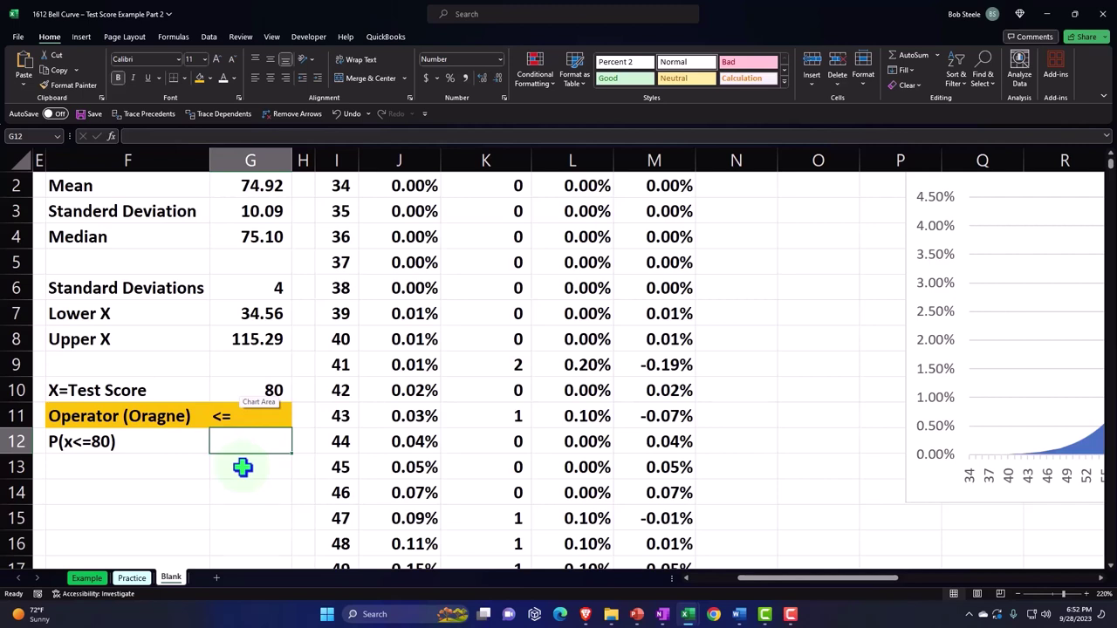
Enter the cumulative normal distribution formula =NORM.DIST(G10,G2,G3,1) in G12, beside the P(x<=80) label
type("=")
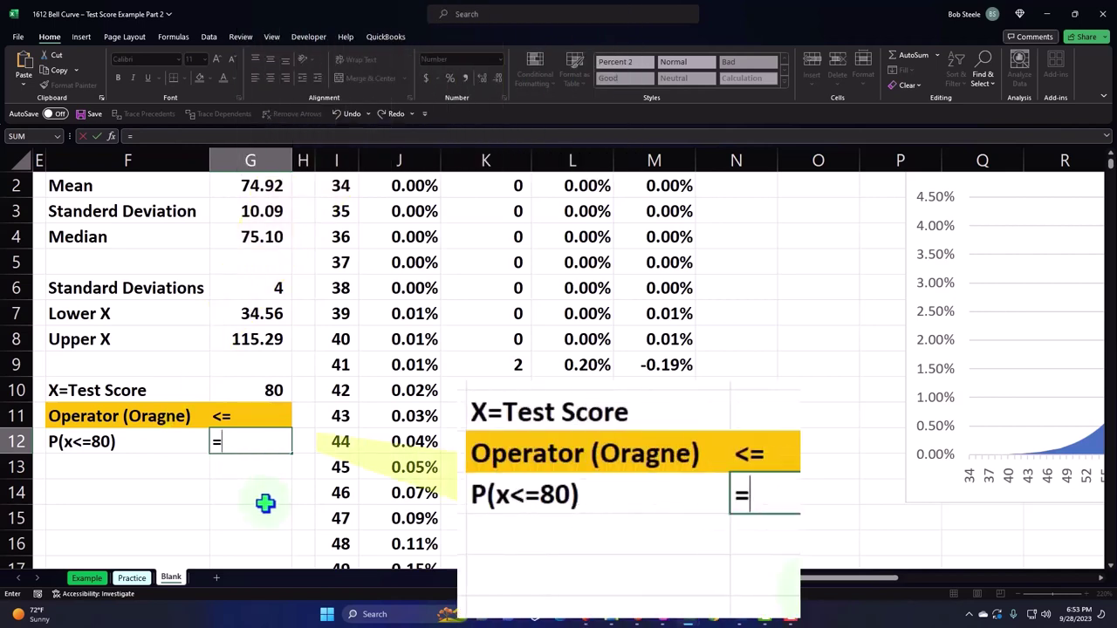
type("nor")
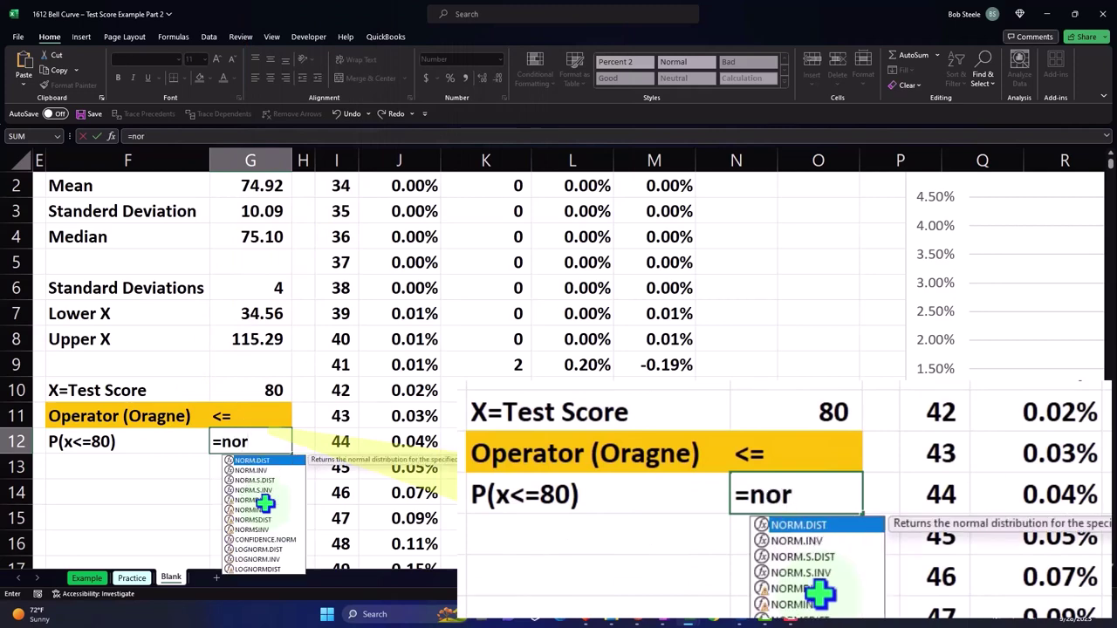
key("Tab")
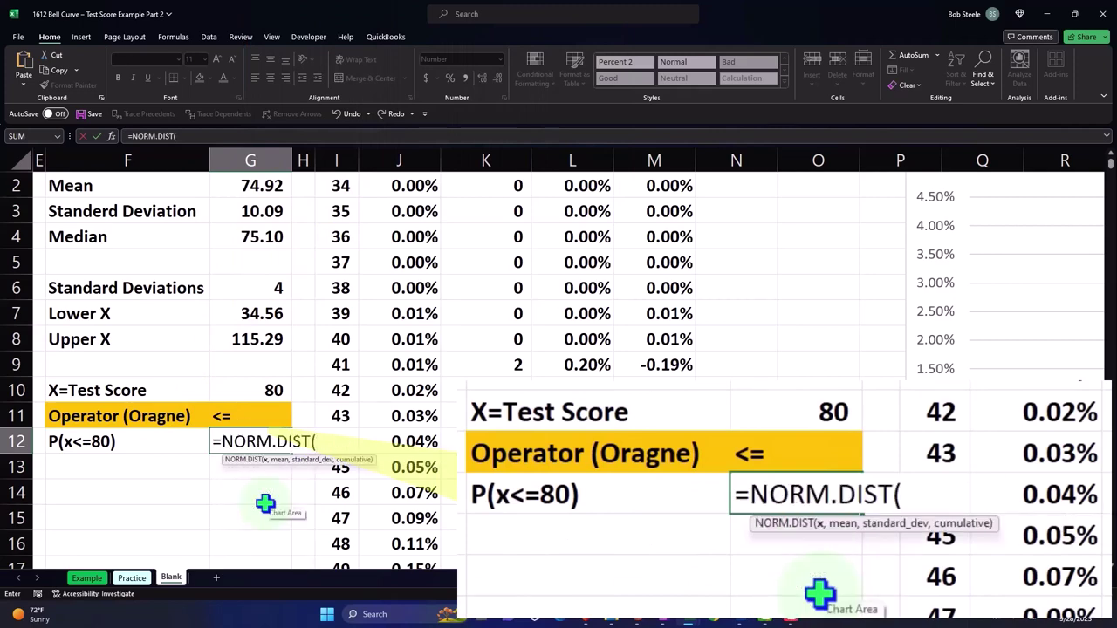
left_click(252, 387)
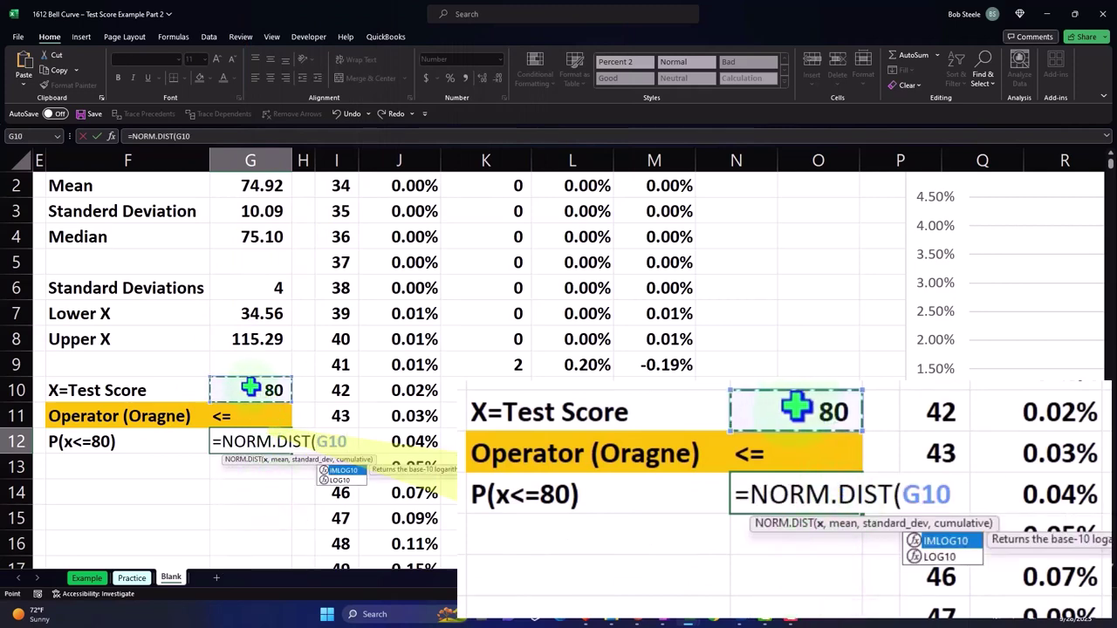
type(",")
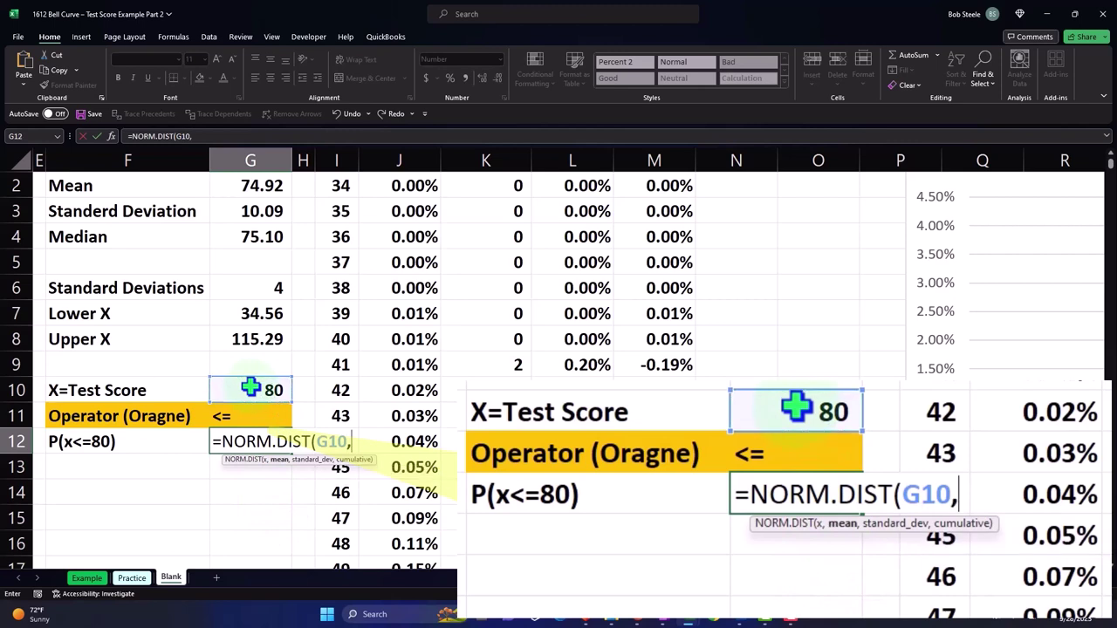
left_click(247, 188)
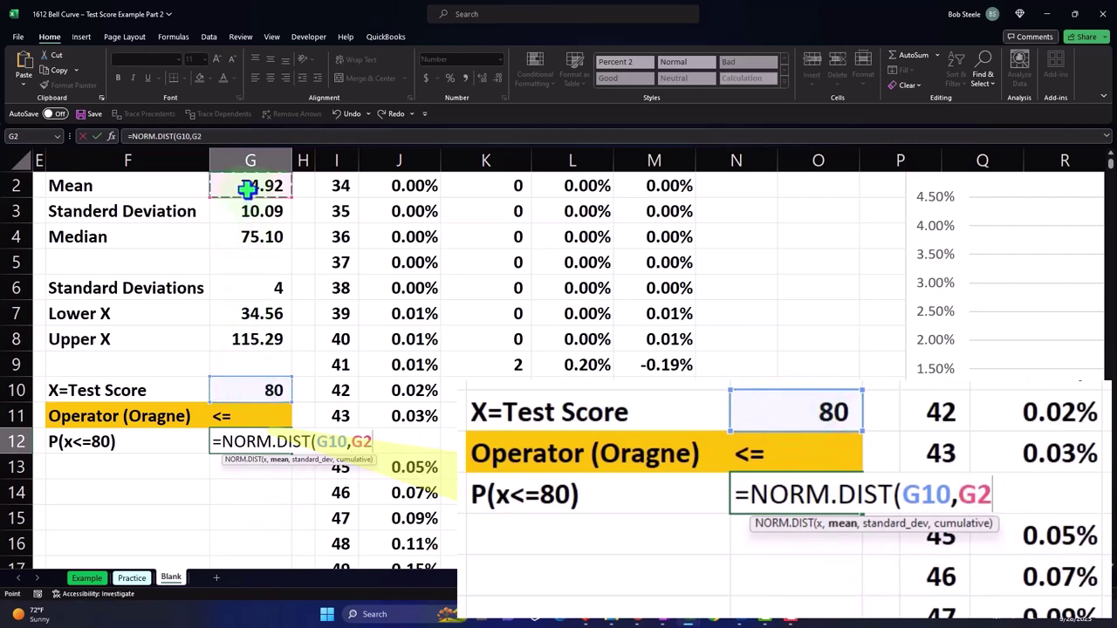
type(",")
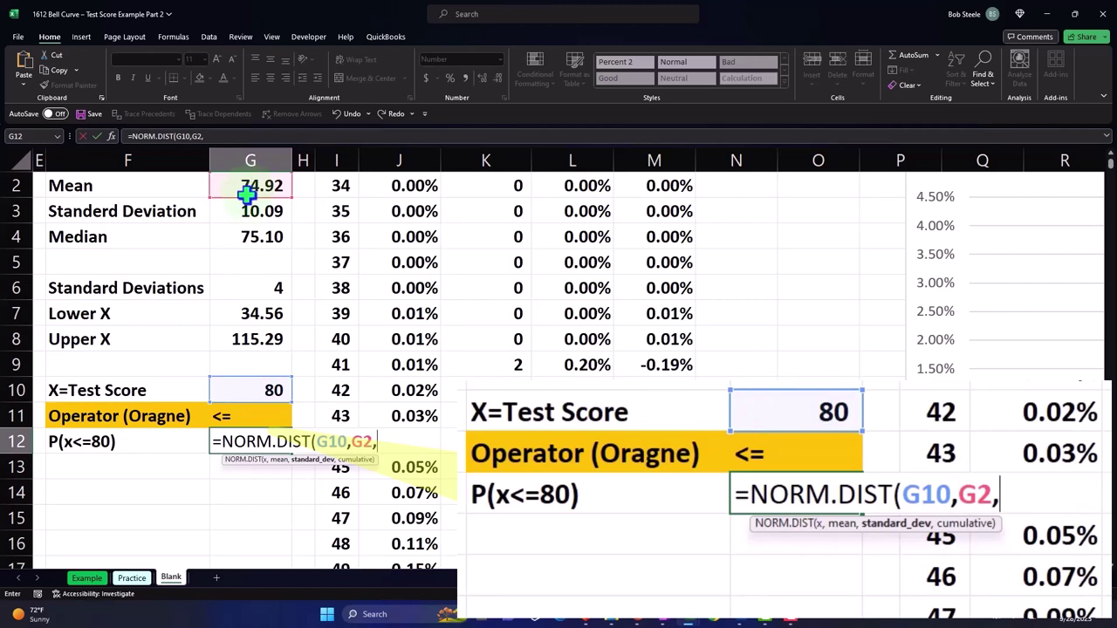
left_click(246, 208)
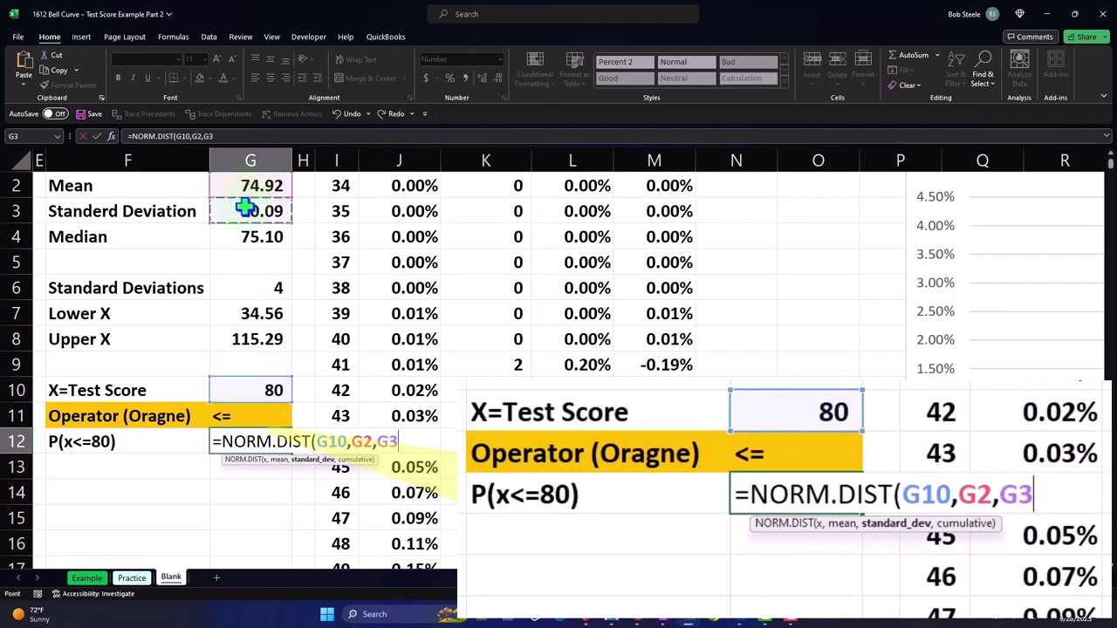
type(",")
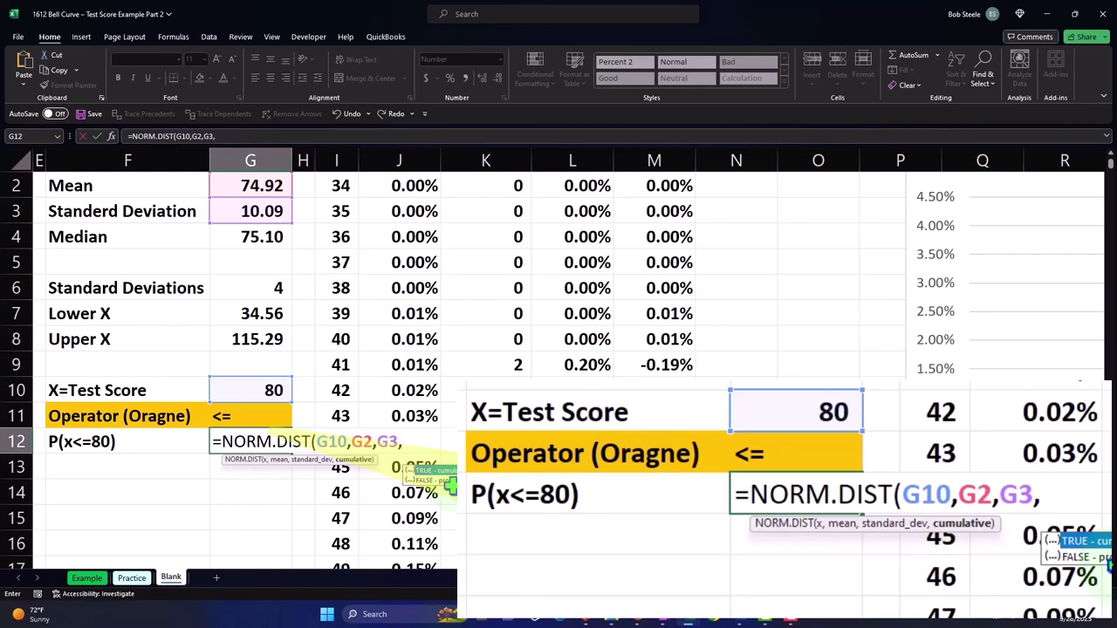
type("1)")
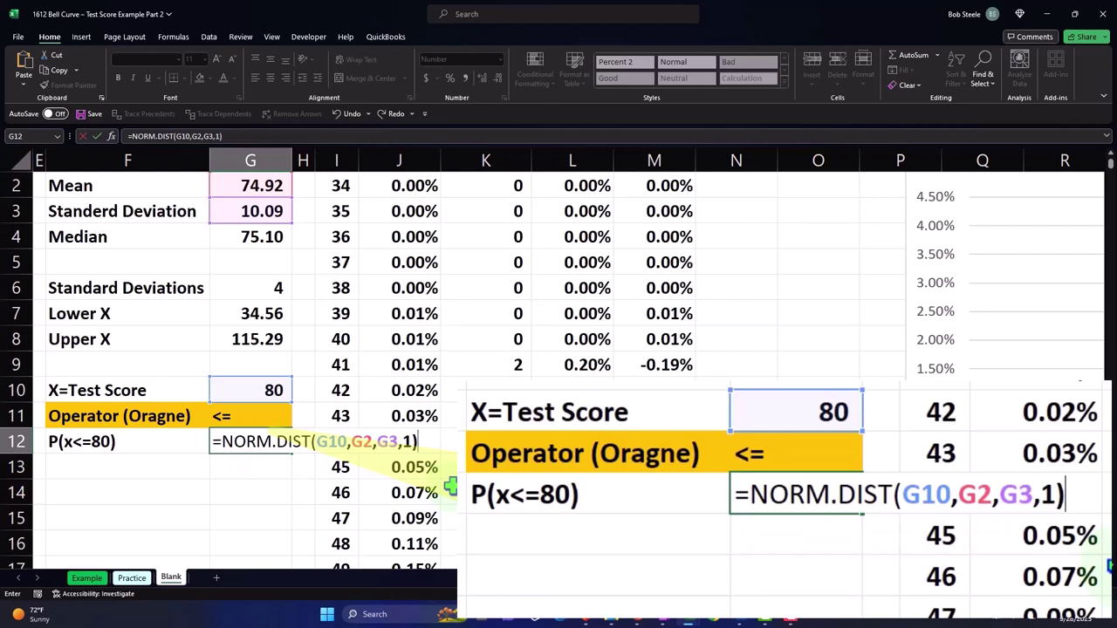
key("Return")
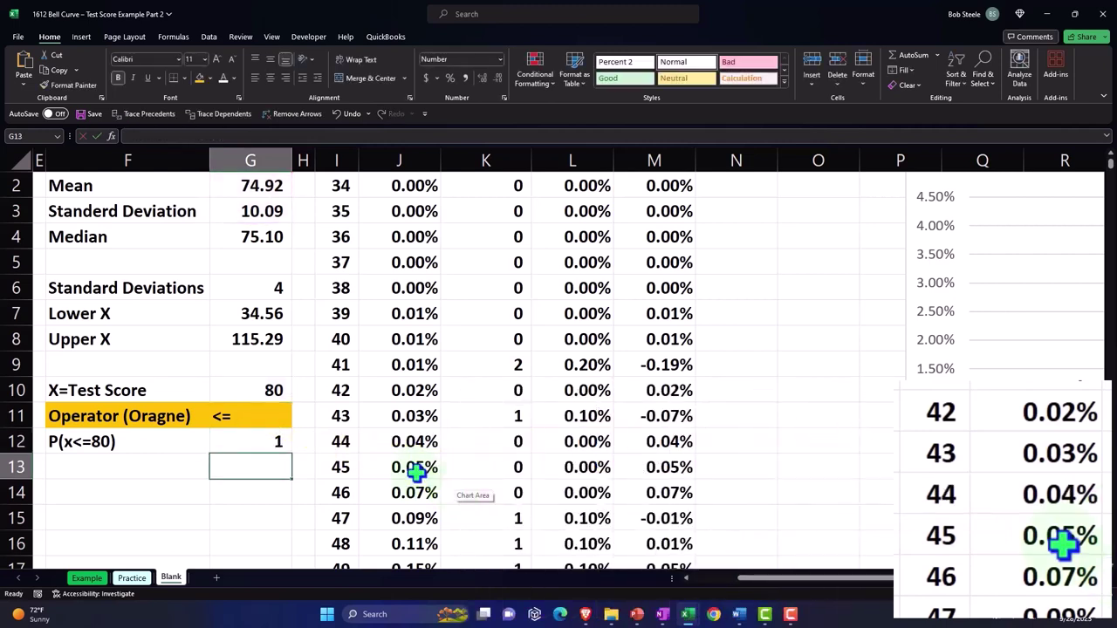
Format the cumulative probability in G12 as a percentage with two decimal places
left_click(275, 443)
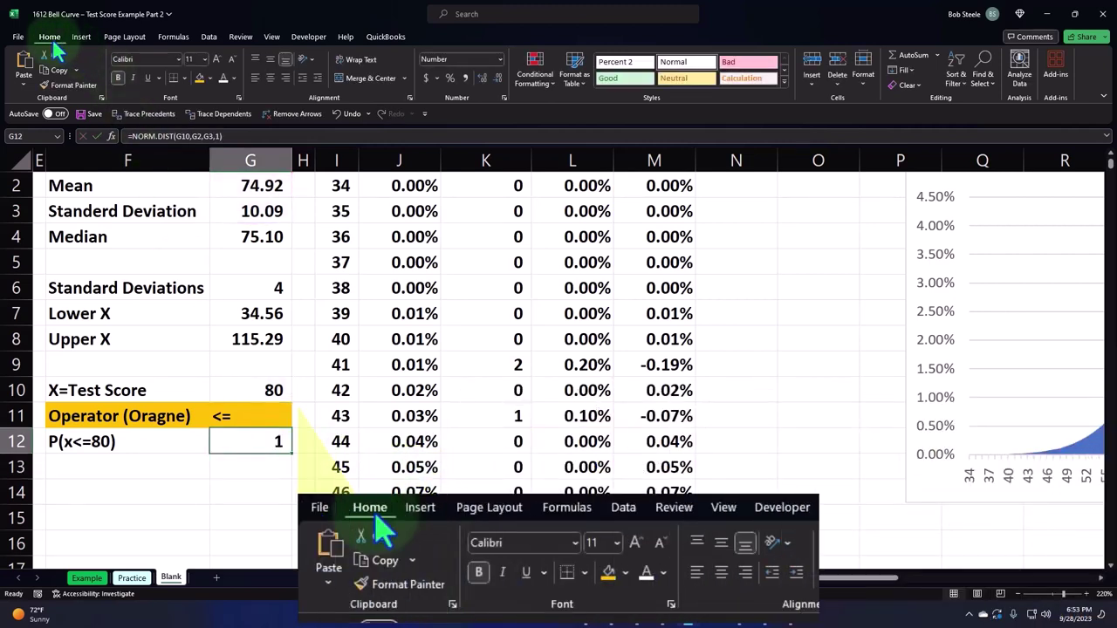
left_click(450, 79)
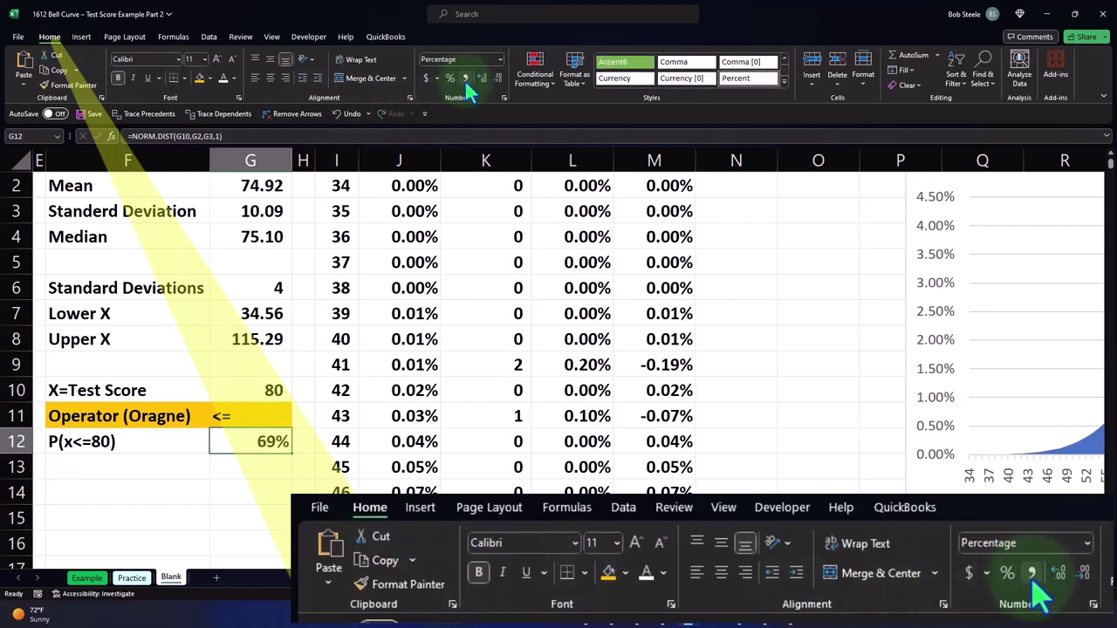
left_click(482, 79)
left_click(482, 79)
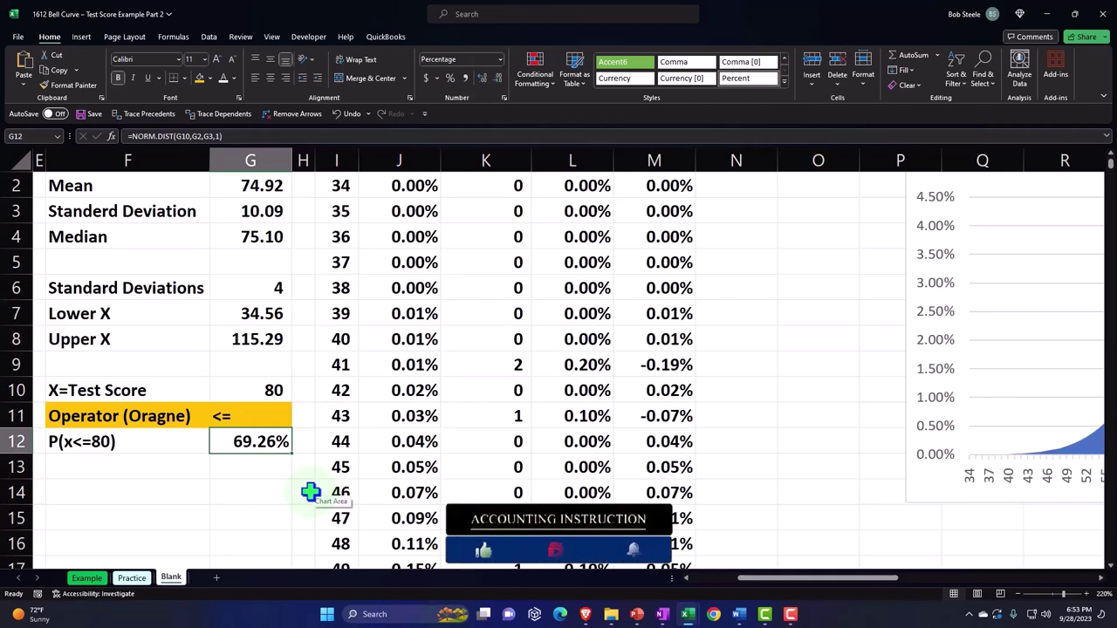
key("Return")
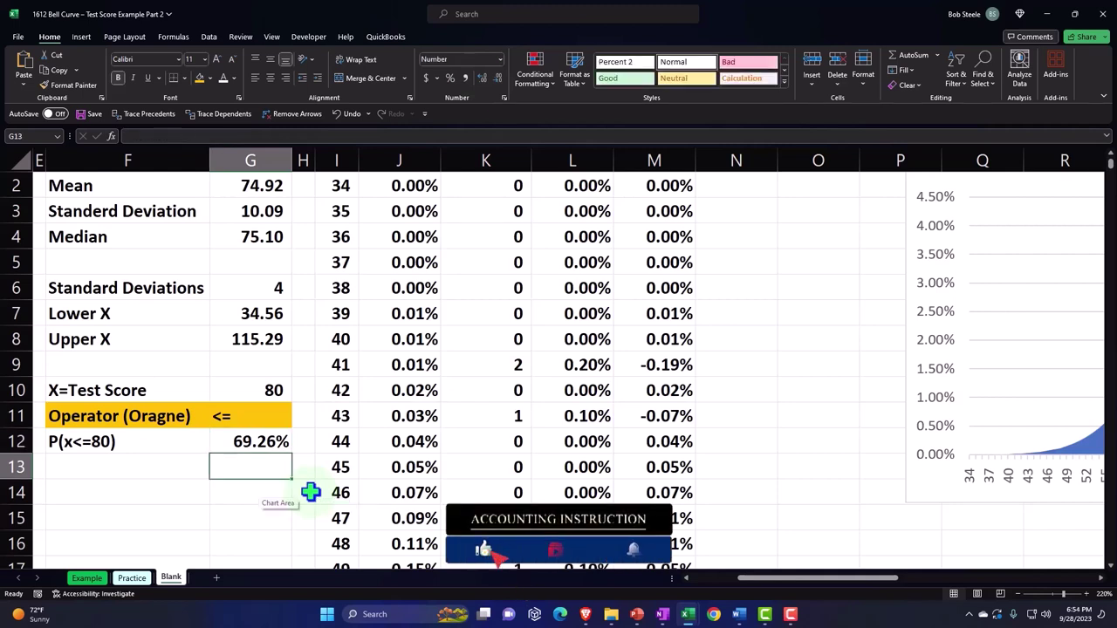
Select the P(X) values for scores 34 through 80 to check their sum against the cumulative probability in G12
scroll(291, 482, "down", 5)
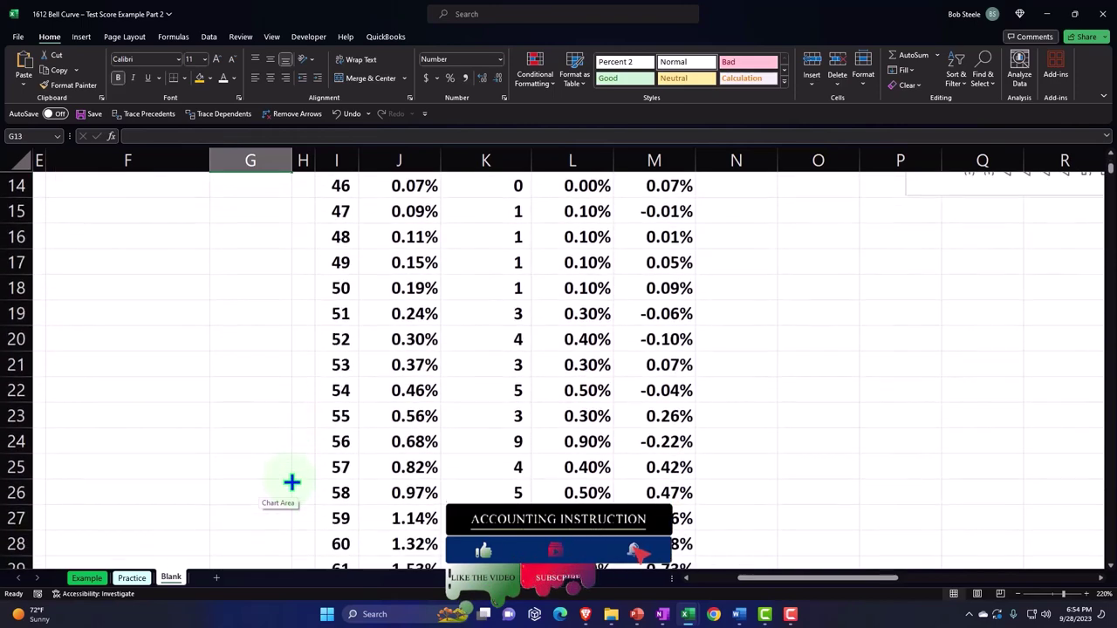
scroll(291, 482, "down", 8)
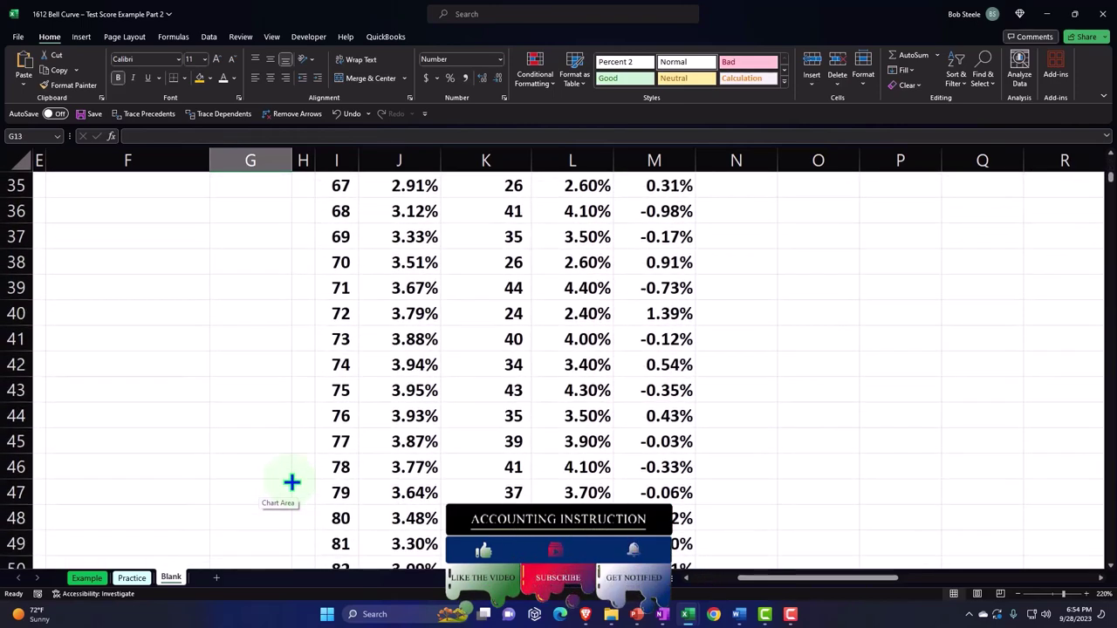
left_click(392, 419)
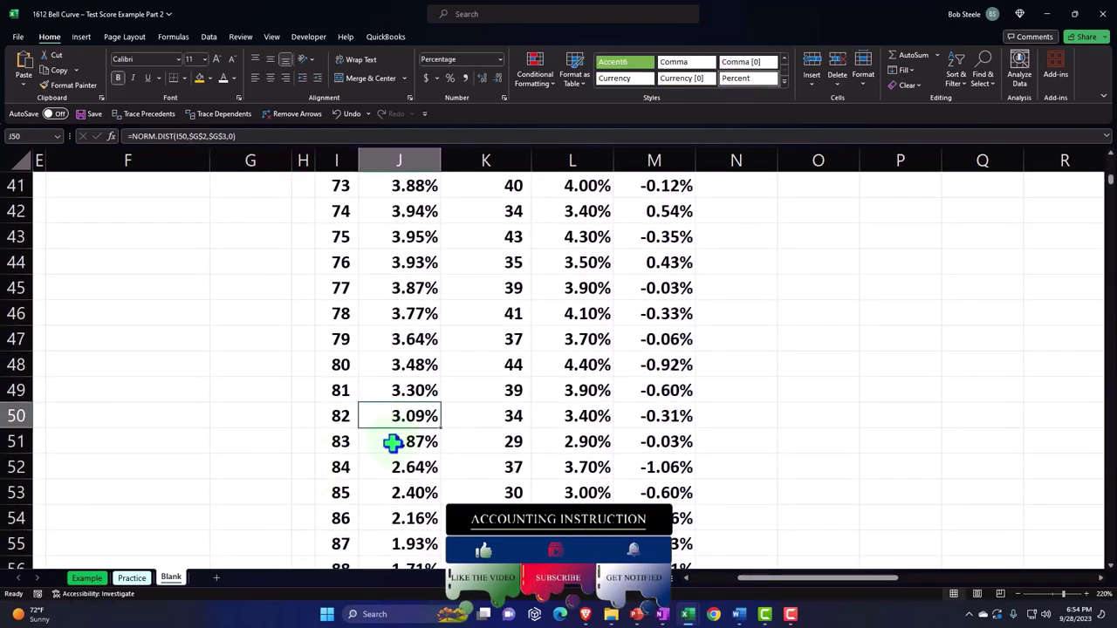
left_click(402, 365)
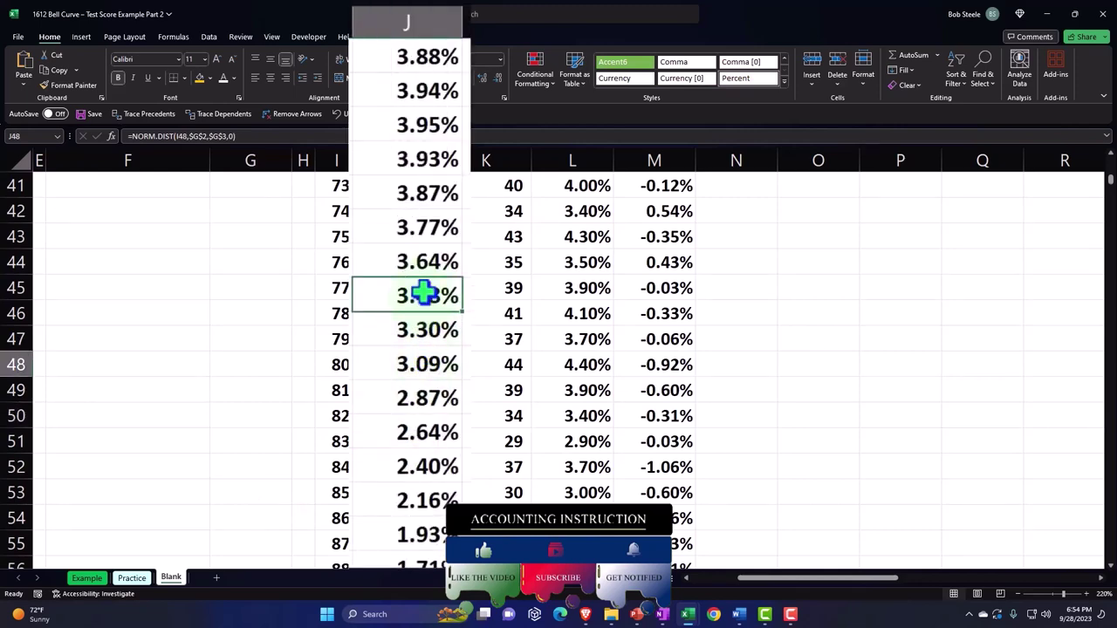
left_click_drag(427, 294, 389, 262)
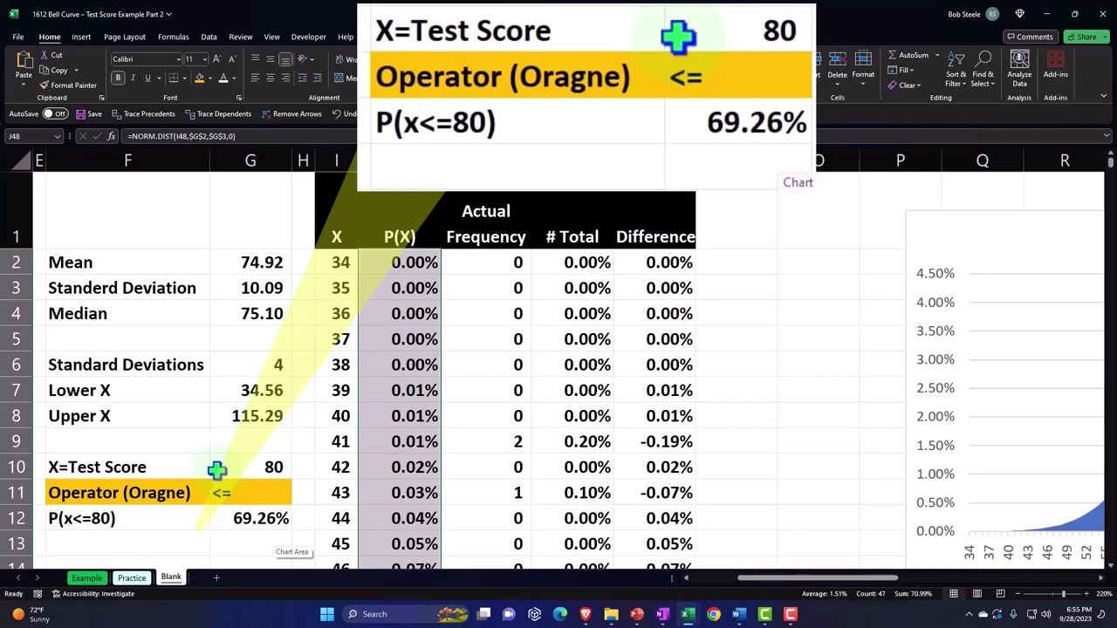
scroll(217, 471, "down", 1)
left_click(242, 447)
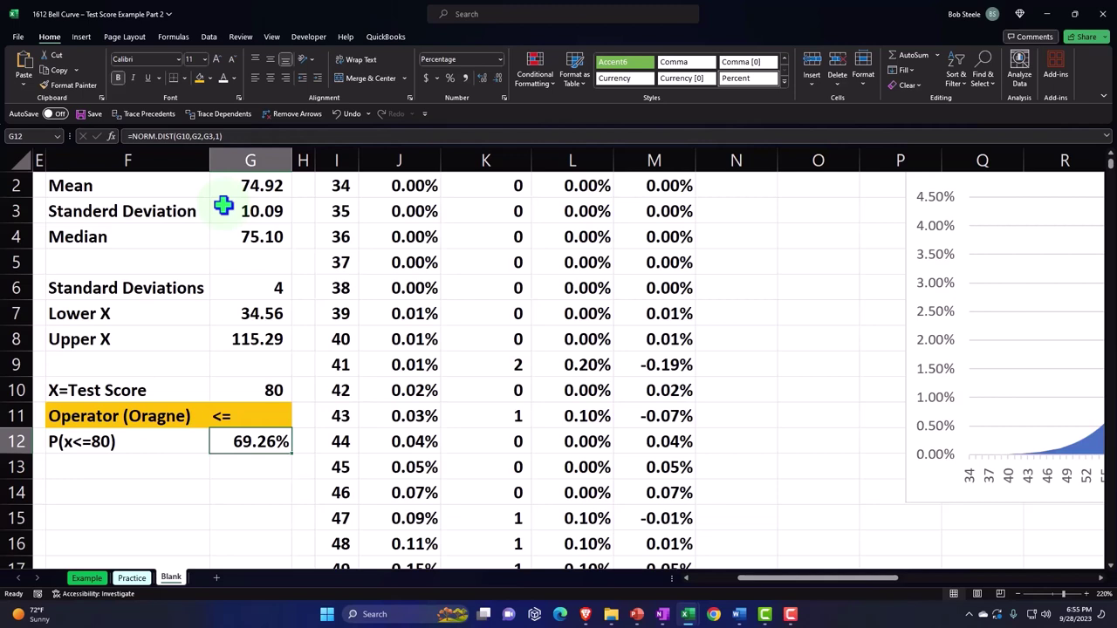
Label F13 as Z and calculate the z-score beside it in G13 with the formula =(G10-G2)/G3
left_click(137, 467)
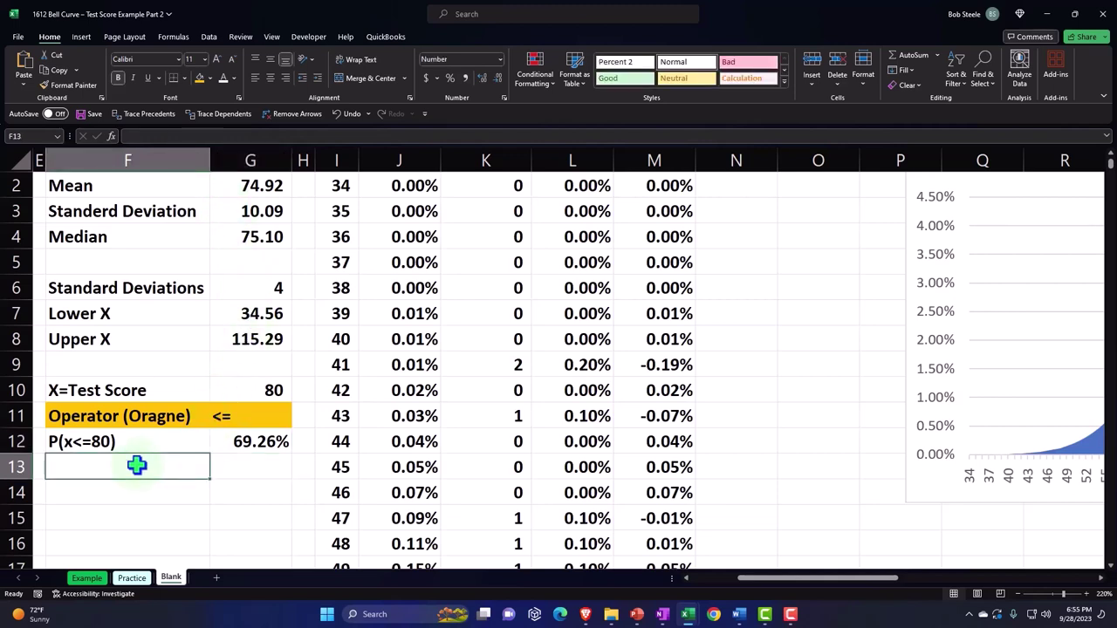
type("Z")
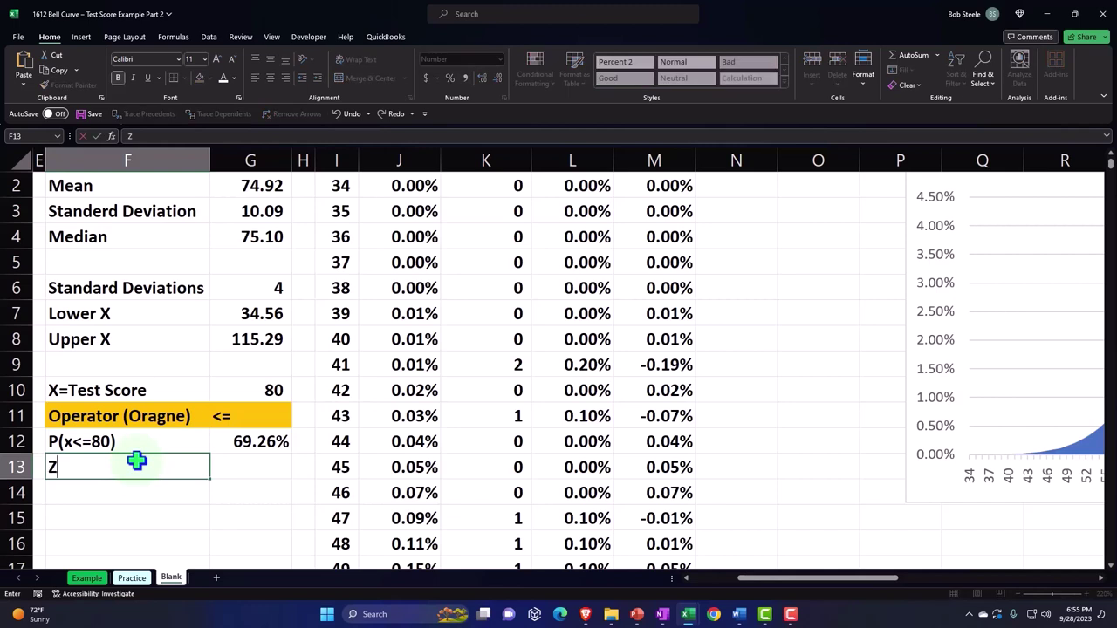
key("Tab")
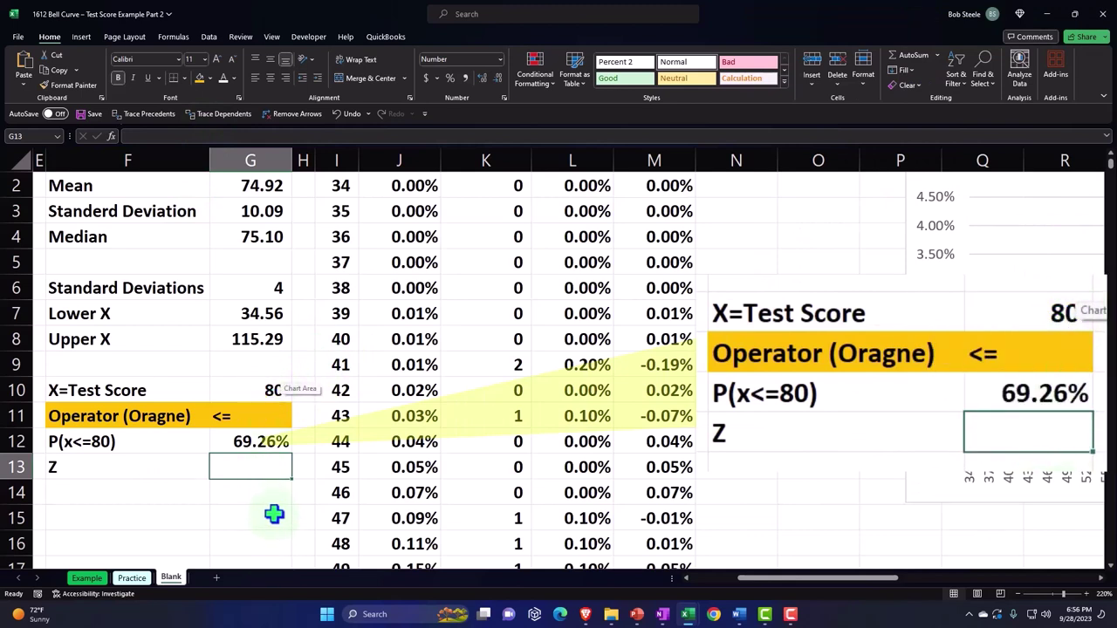
type("=")
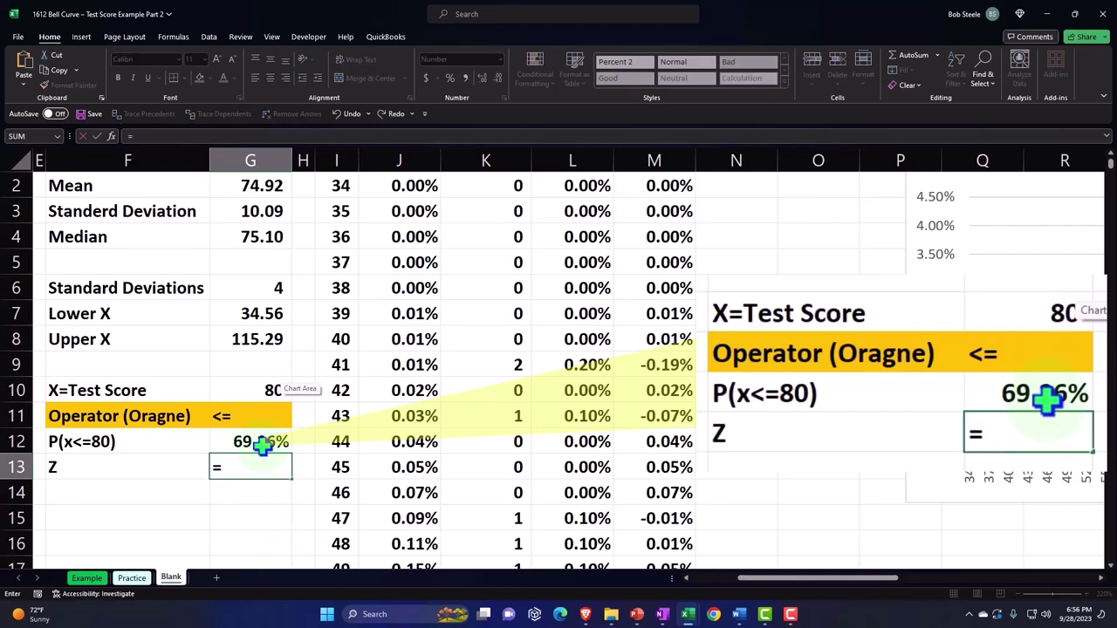
type("(")
left_click(258, 390)
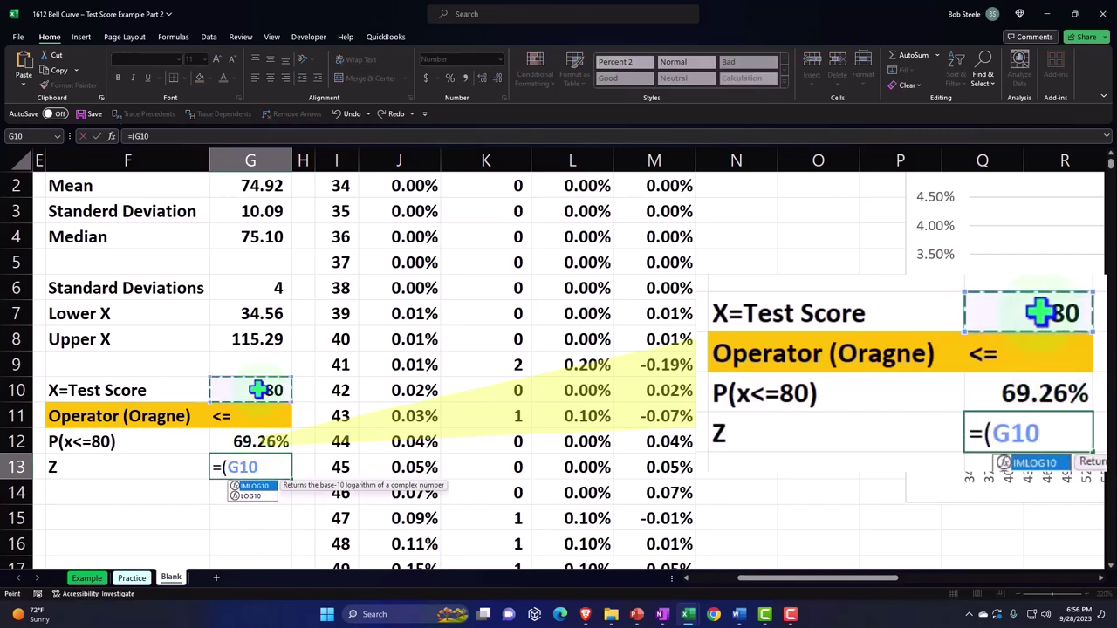
type("-")
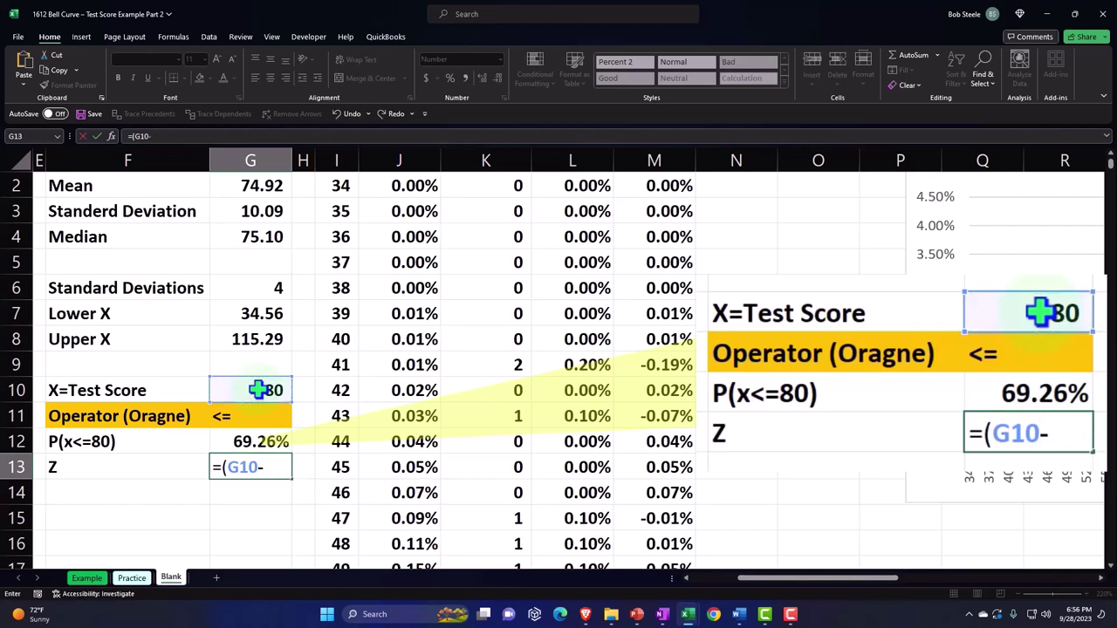
left_click(249, 184)
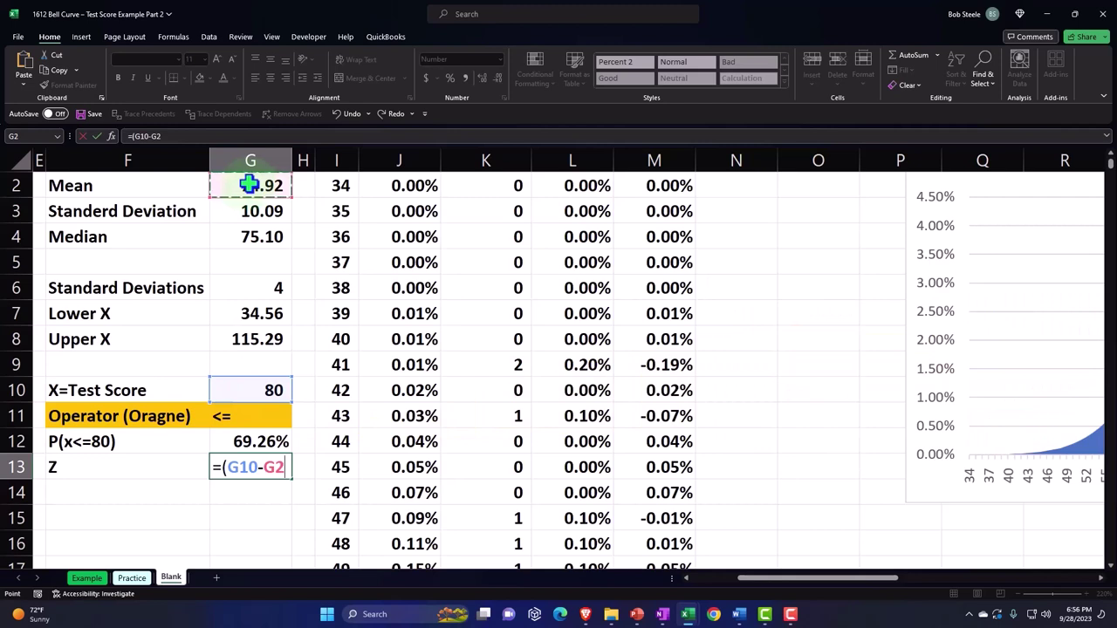
type(")")
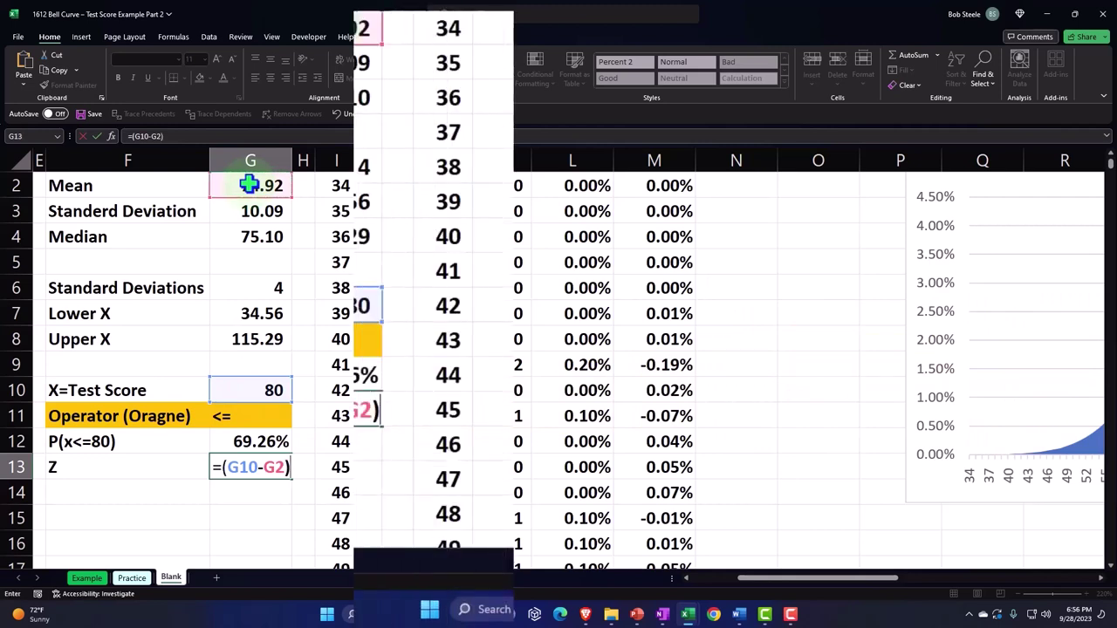
type("/")
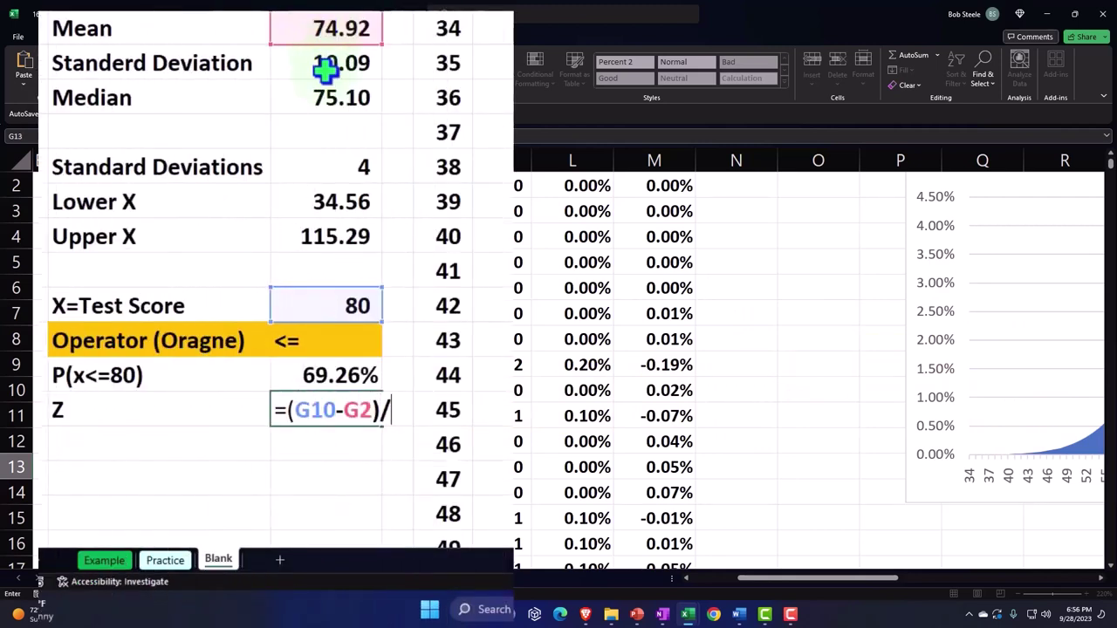
left_click(324, 65)
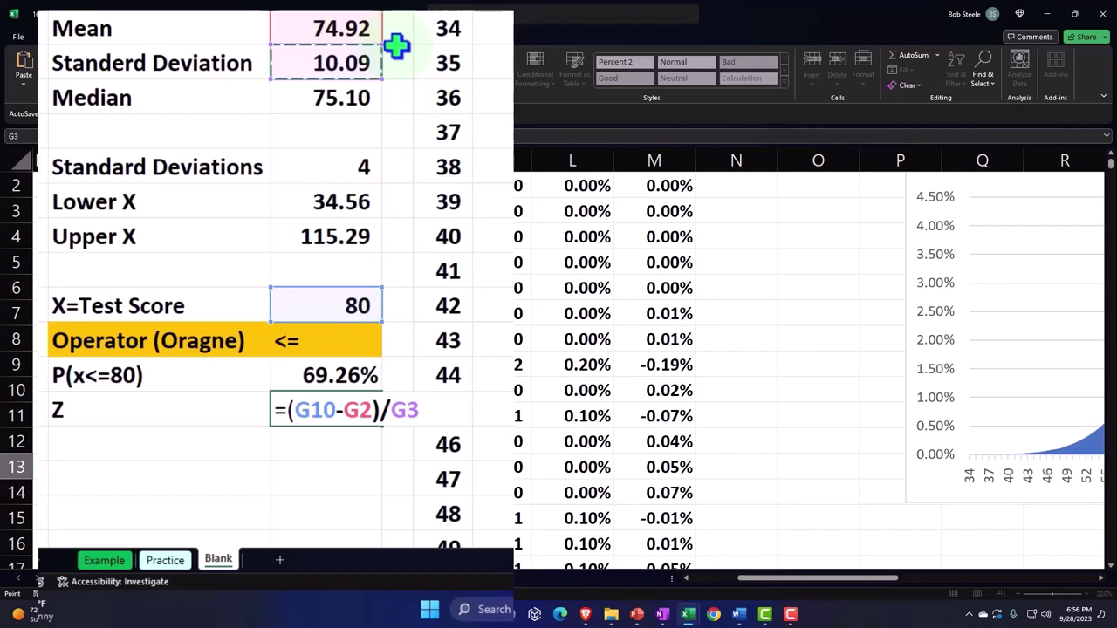
key("Return")
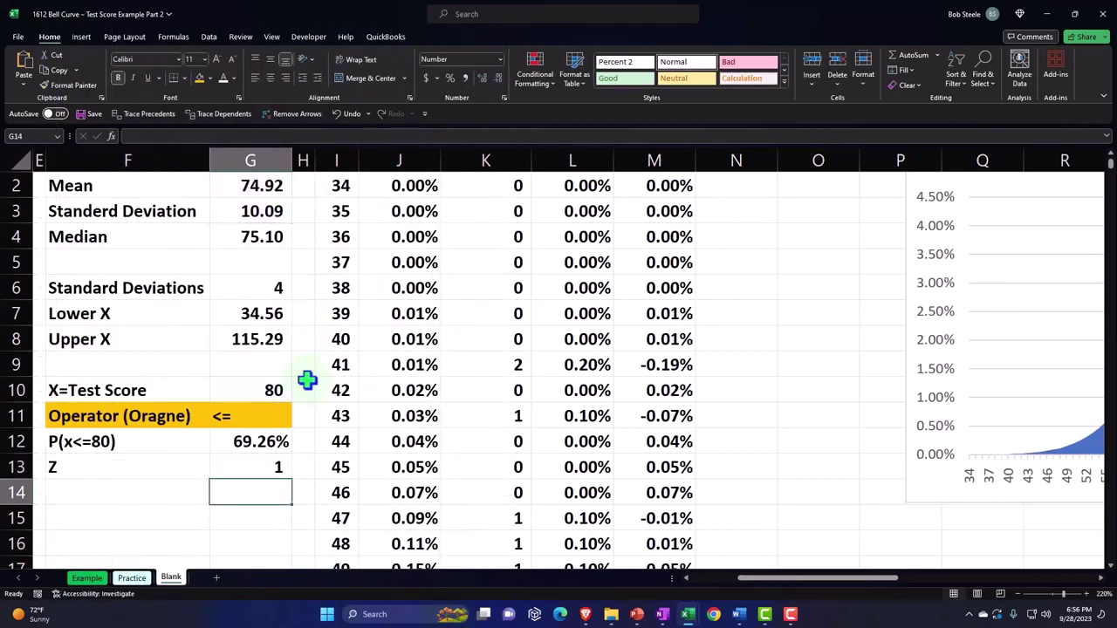
Format the z-score in G13 to show two decimal places
left_click(271, 467)
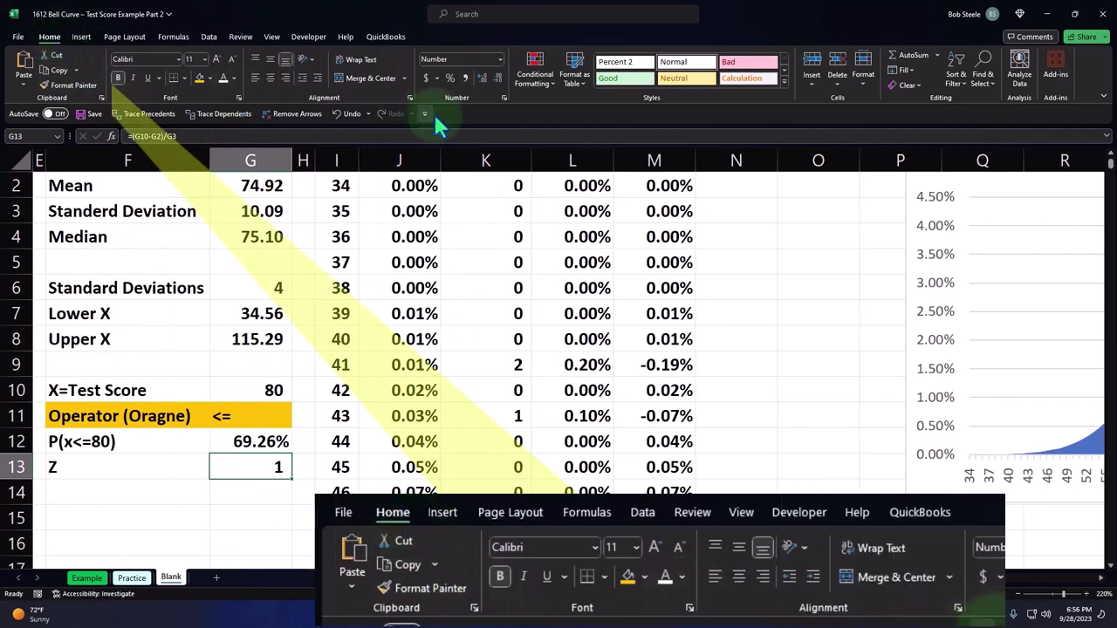
left_click(483, 76)
left_click(483, 76)
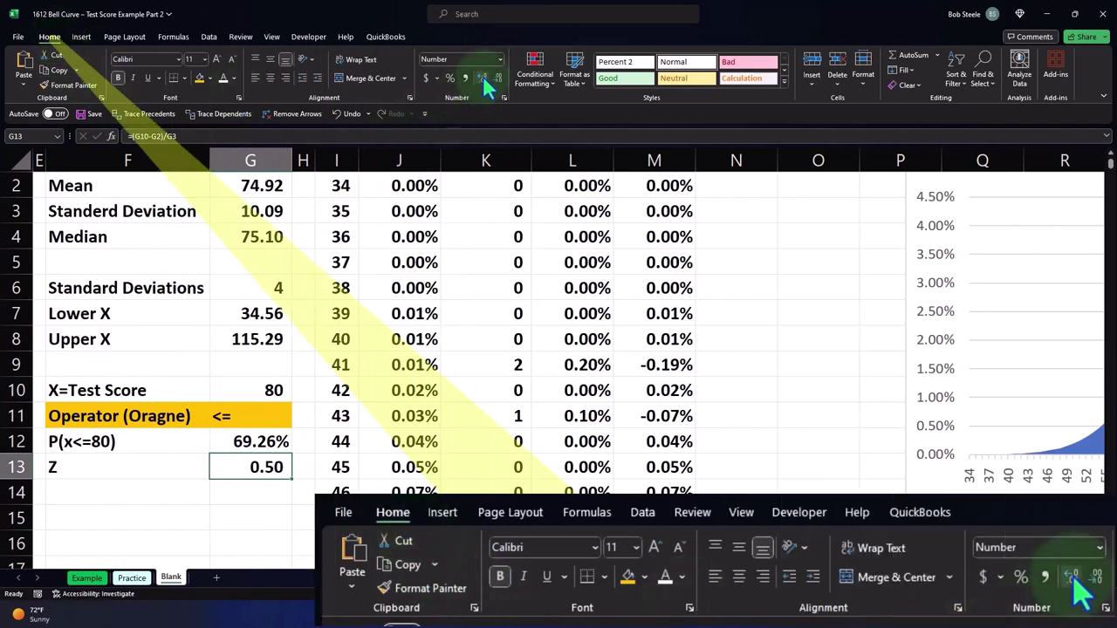
Repeat the dynamic probability label in F14 with a formula that references F12
left_click(132, 490)
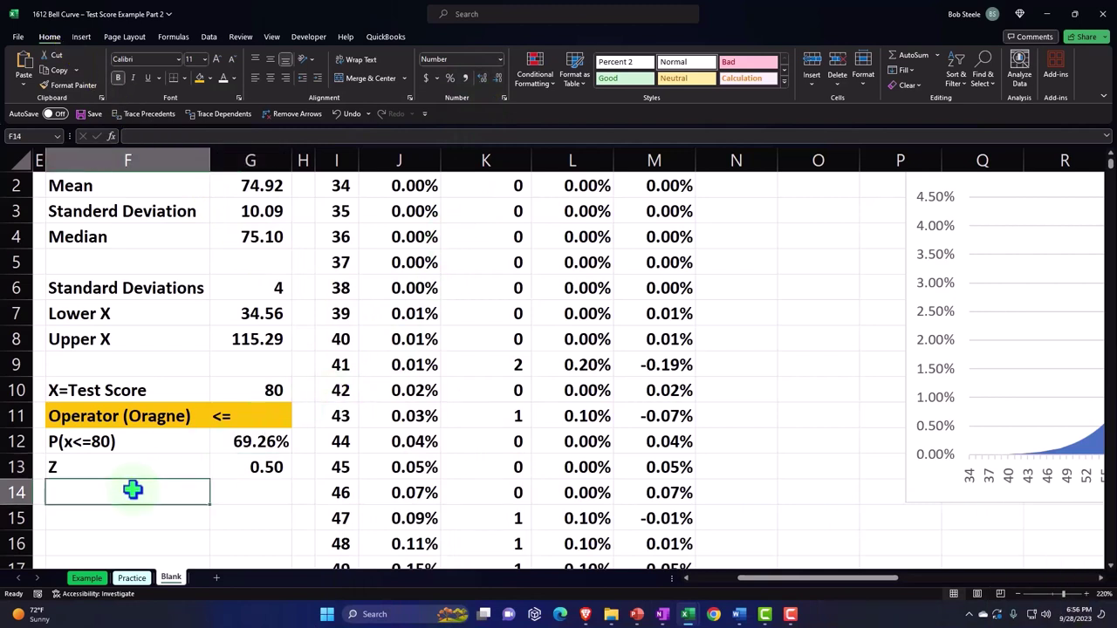
type("=")
key("Up")
key("Up")
key("Return")
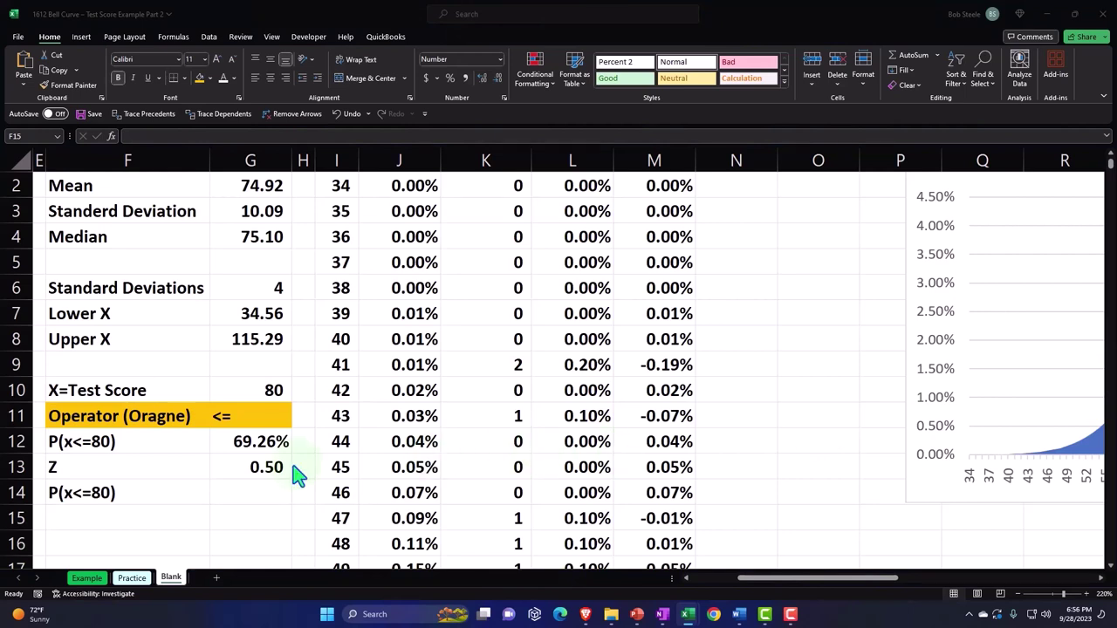
Enter the cumulative standard normal formula =NORM.S.DIST(G13,1) in G14, beside the repeated probability label
left_click(249, 487)
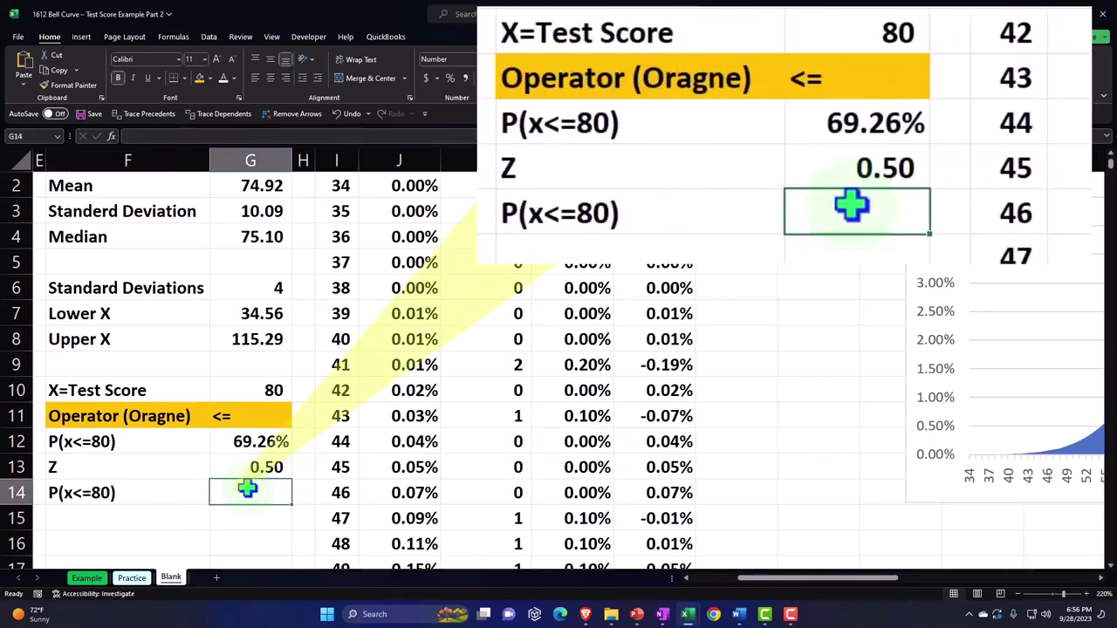
type("=norm")
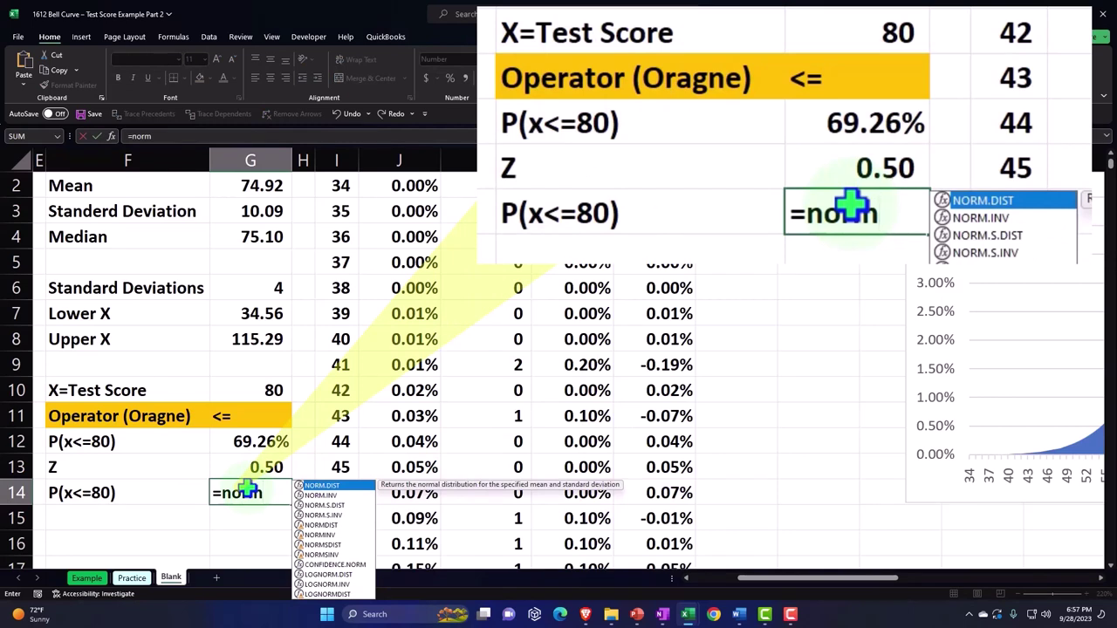
type(".s")
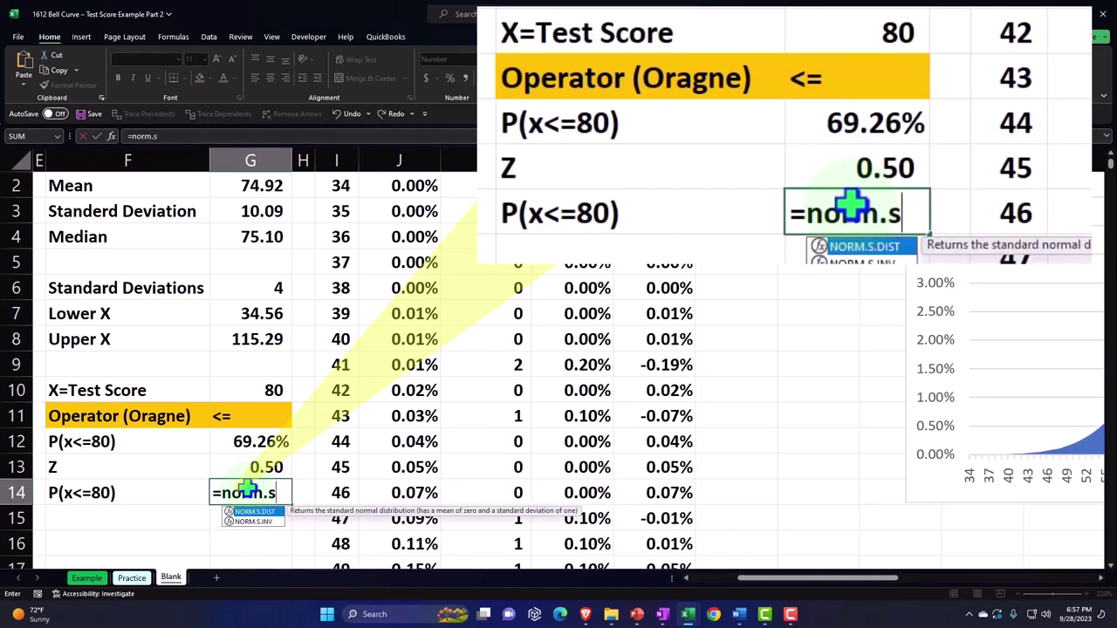
key("Tab")
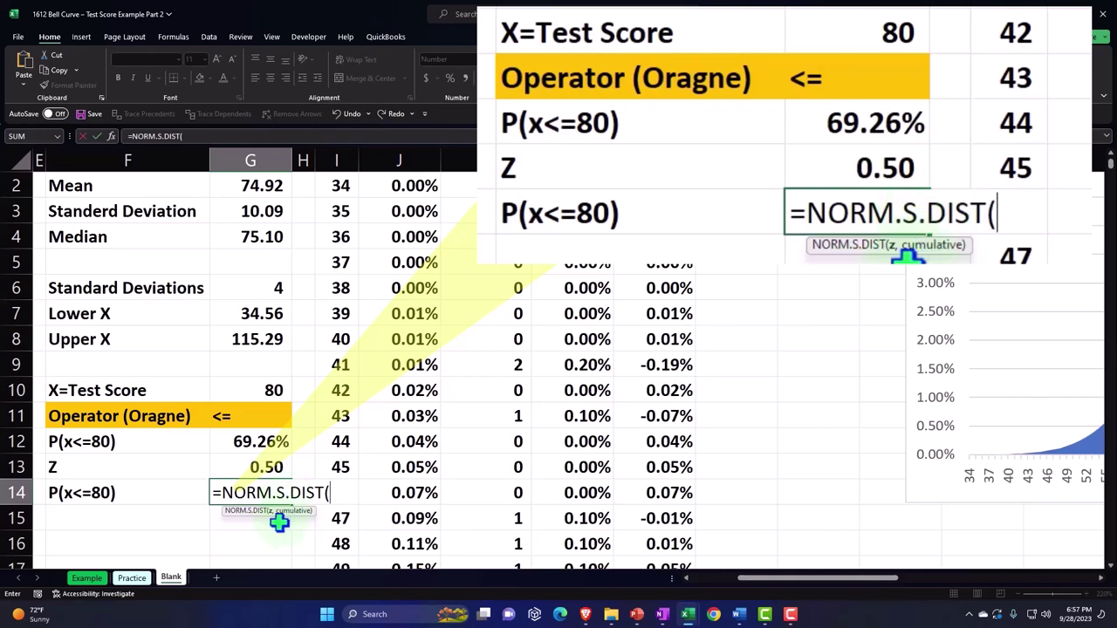
left_click(265, 467)
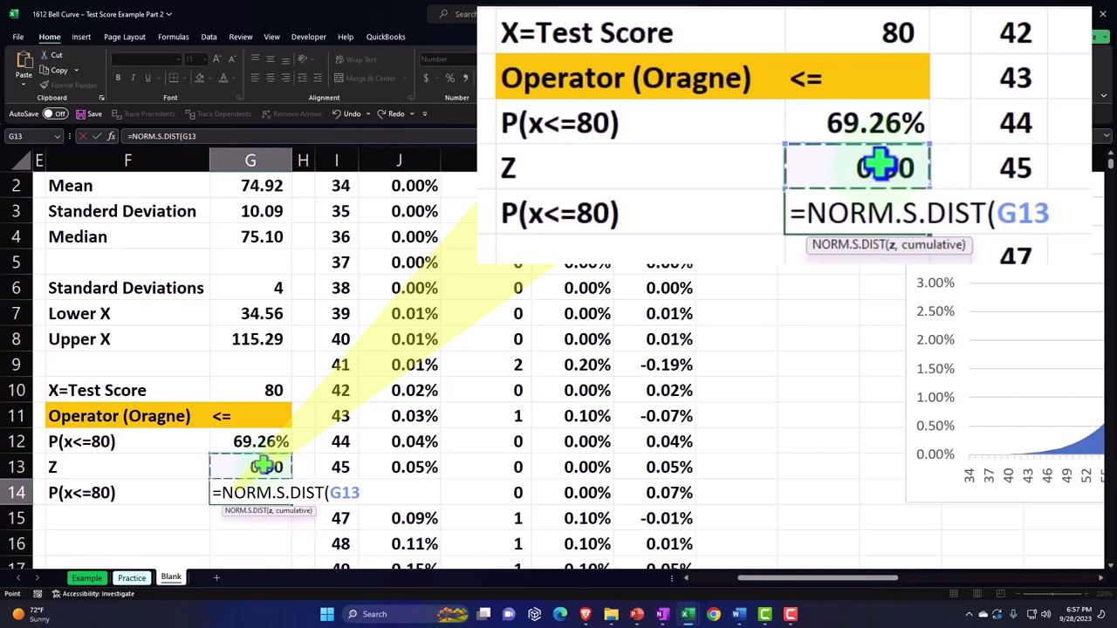
type(",")
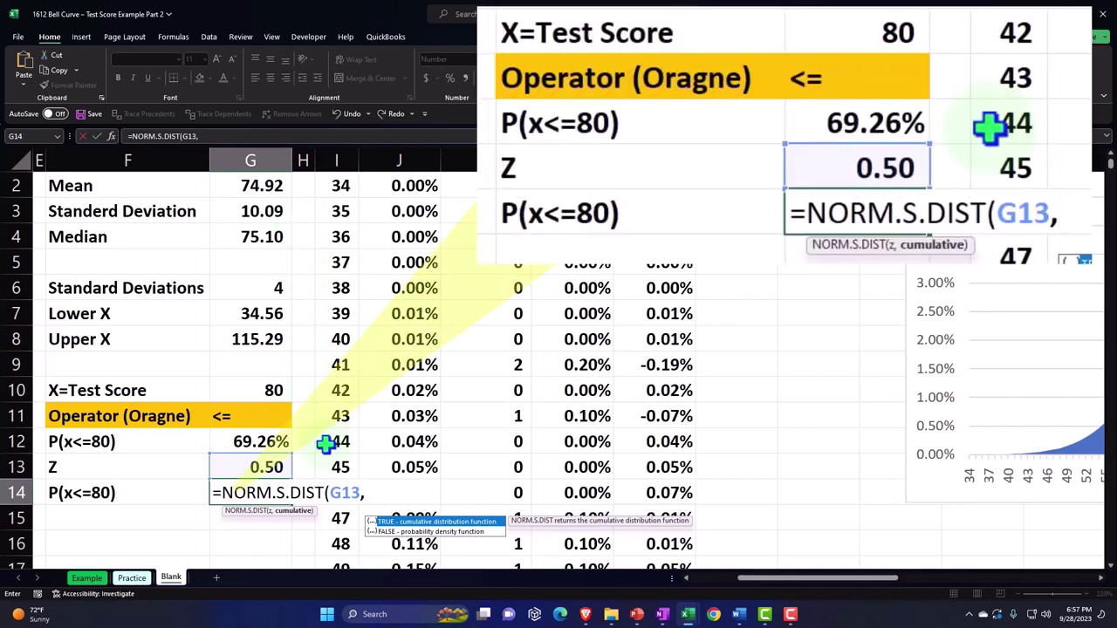
type("1)")
key("ctrl+Return")
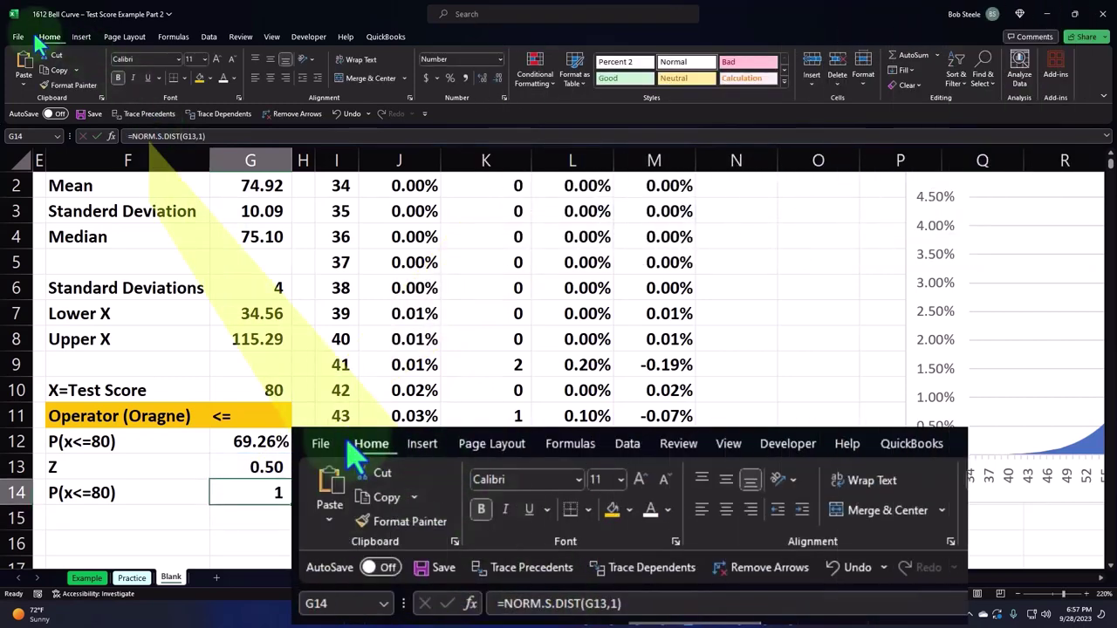
Format the z-based probability in G14 as a percentage with two decimal places
left_click(450, 78)
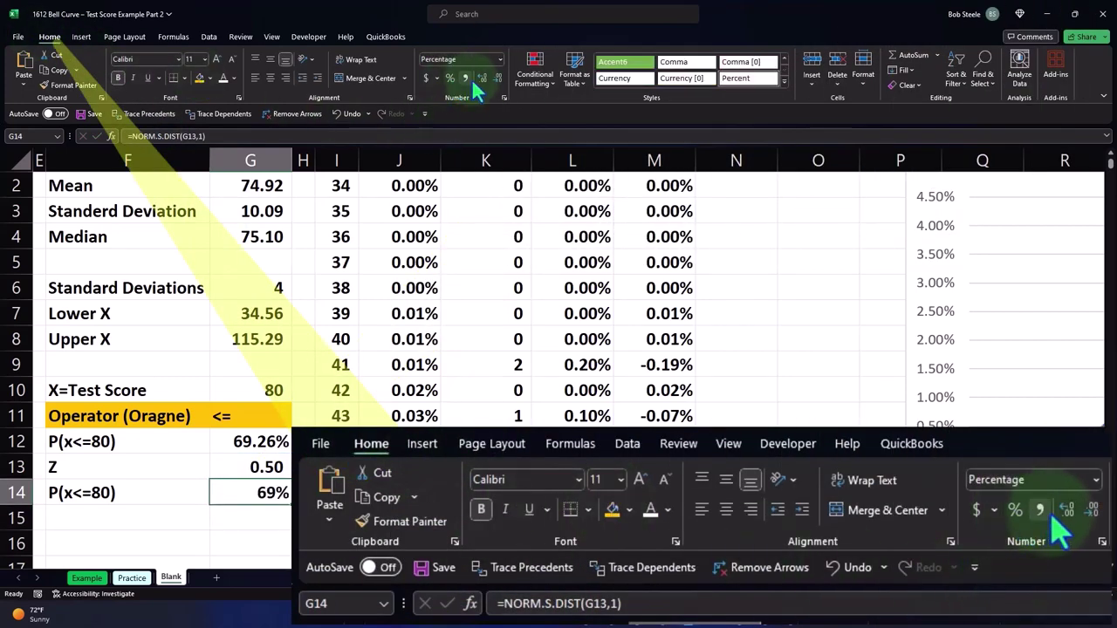
left_click(482, 78)
left_click(482, 77)
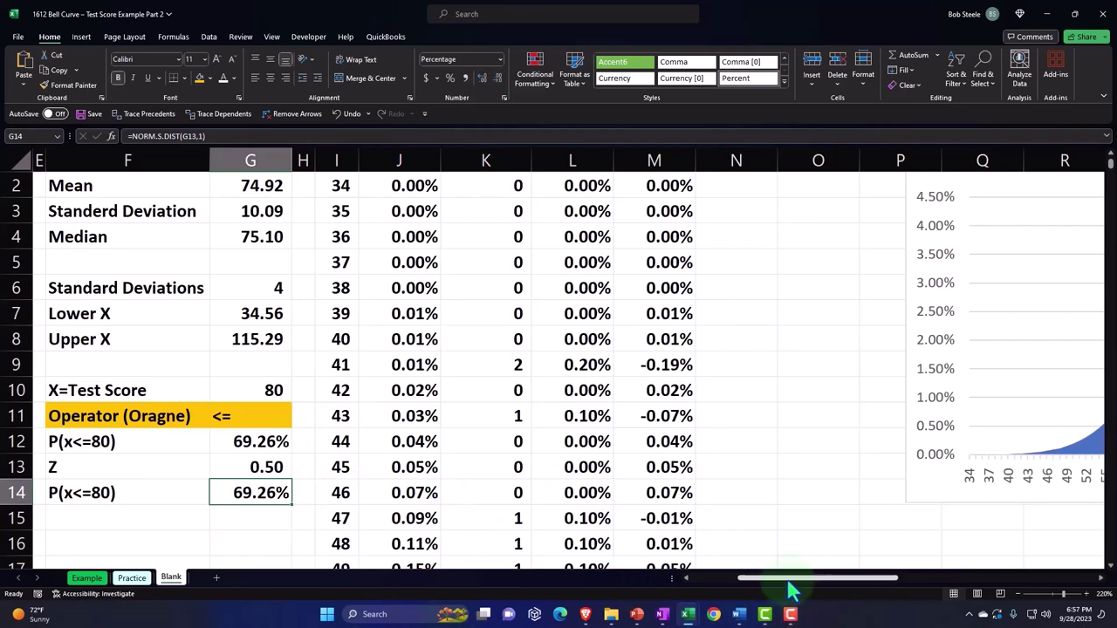
Add a "z" header in N1 beside Difference, with black fill, white text and centered alignment like the other headers
left_click_drag(788, 589, 851, 592)
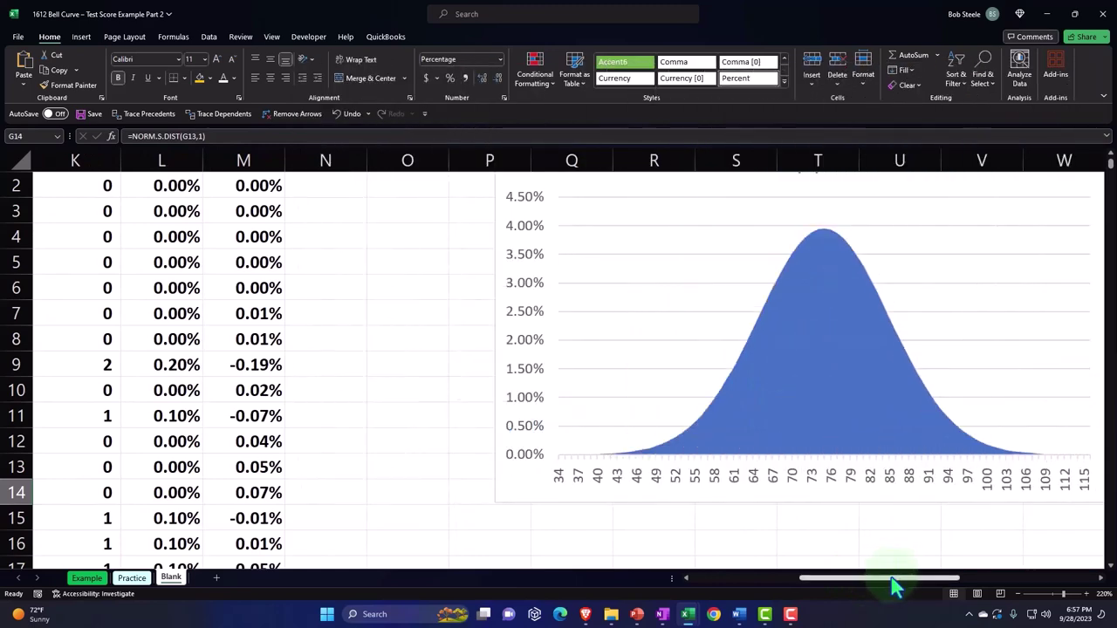
left_click_drag(894, 586, 861, 603)
scroll(598, 450, "up", 1)
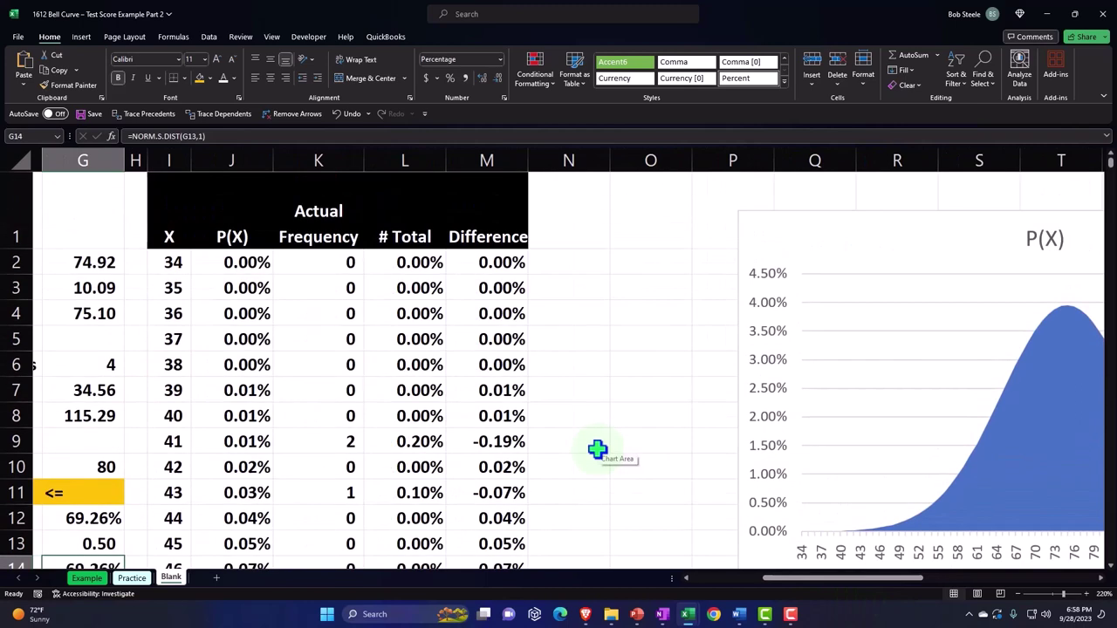
left_click(554, 231)
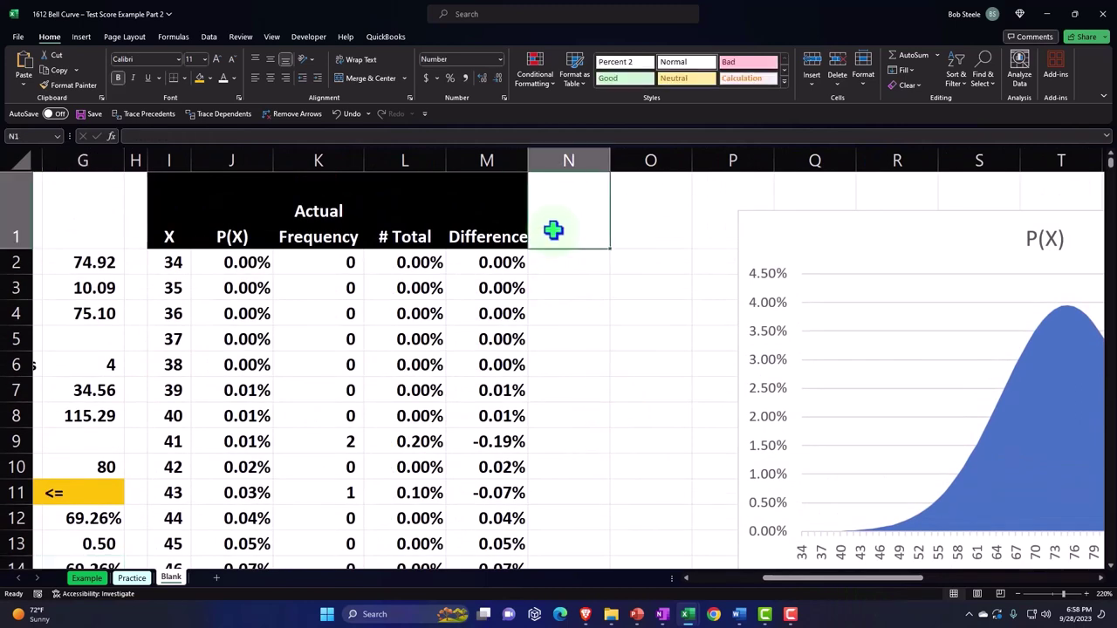
type("z")
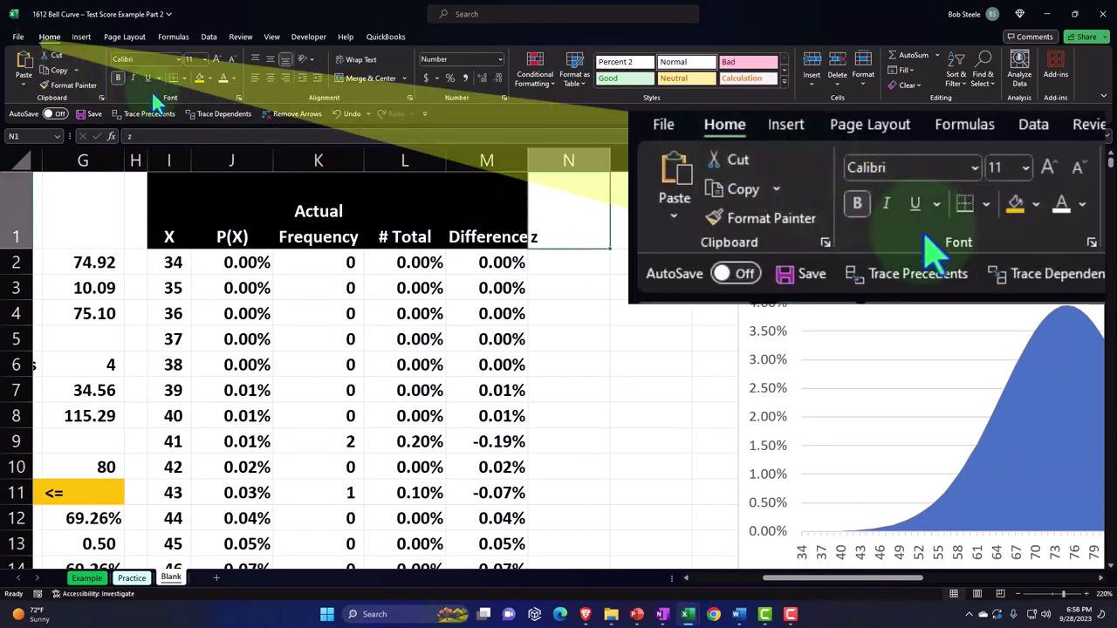
left_click(208, 78)
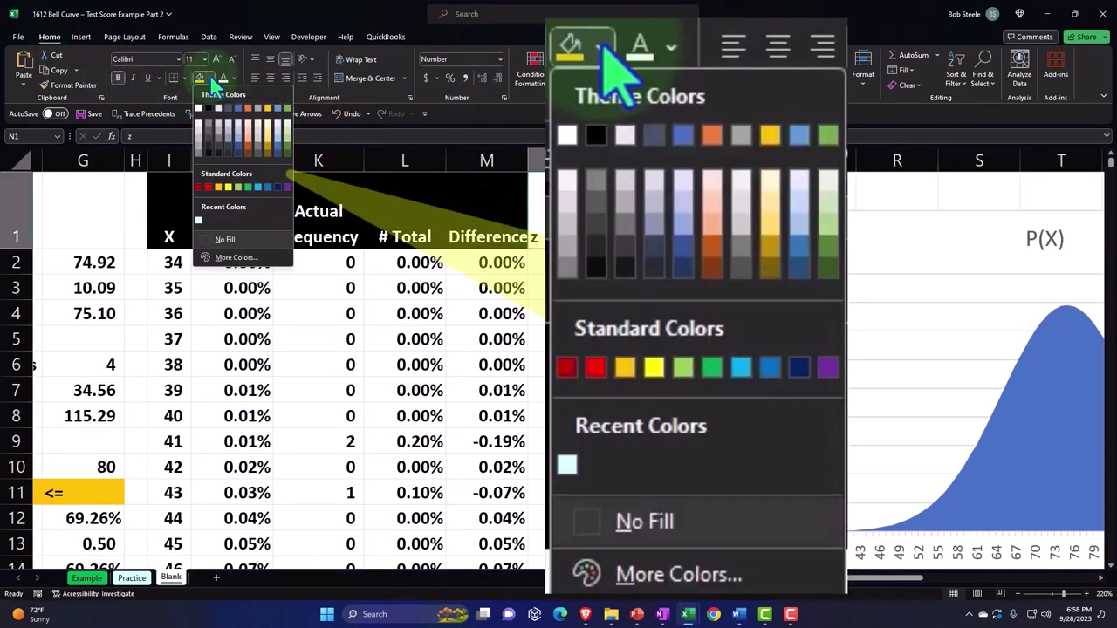
left_click(211, 79)
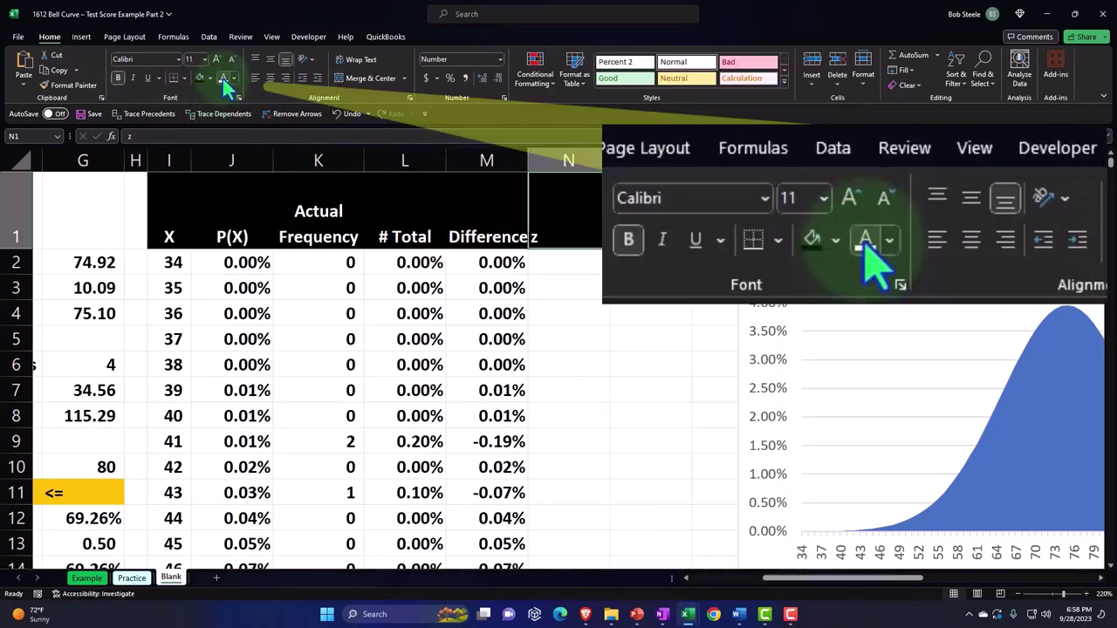
left_click(270, 79)
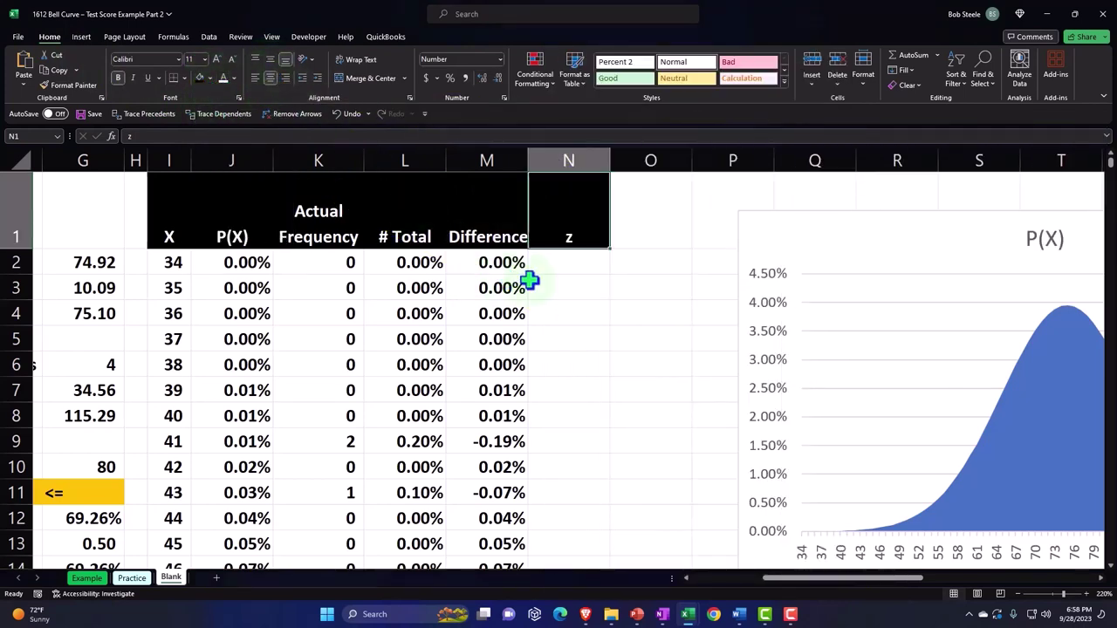
Enter the z-score formula =(I2-$G$2)/$G$3 in N2, with absolute references to the mean and standard deviation
left_click(565, 265)
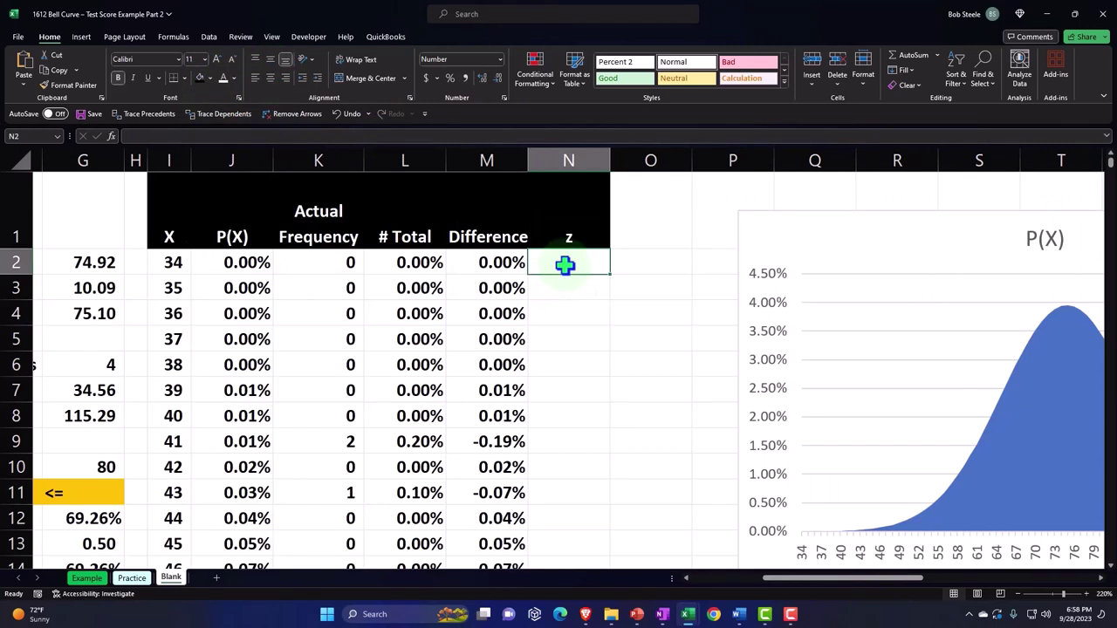
type("=(")
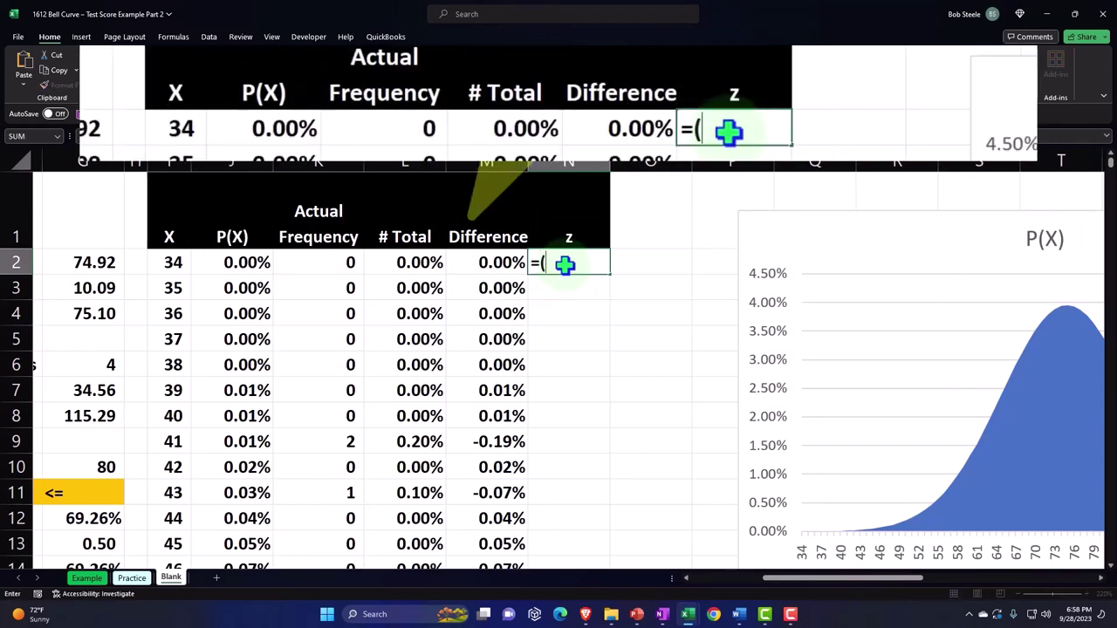
key("Left")
key("Left")
key("Left")
key("Left")
key("Left")
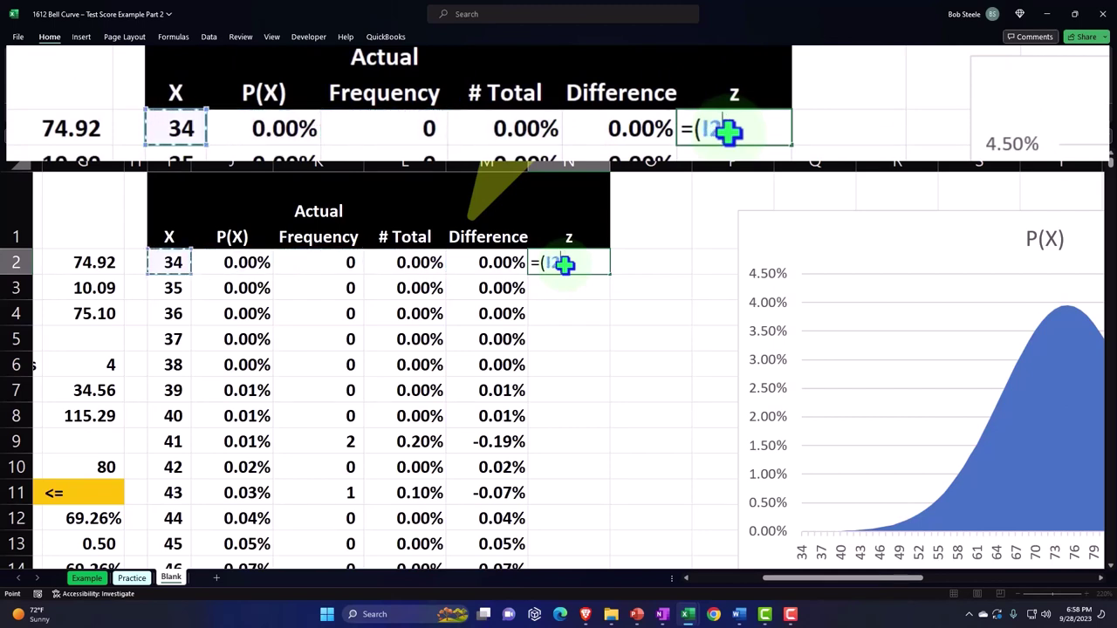
type("-")
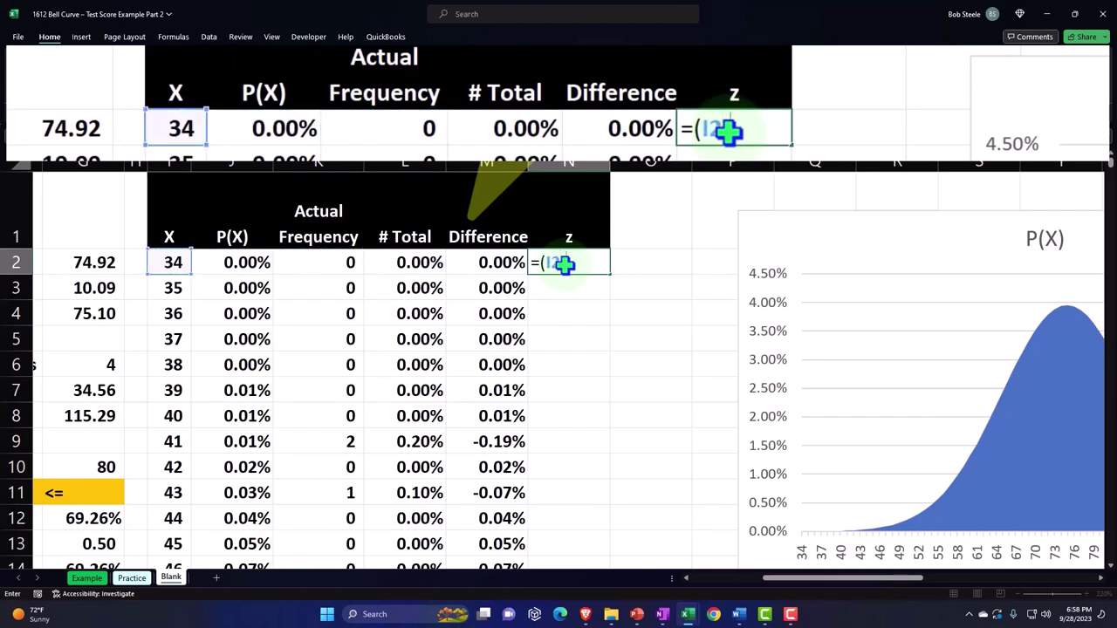
key("Left")
key("Left")
key("Left")
key("Left")
key("Left")
key("Left")
key("Left")
key("Left")
key("Left")
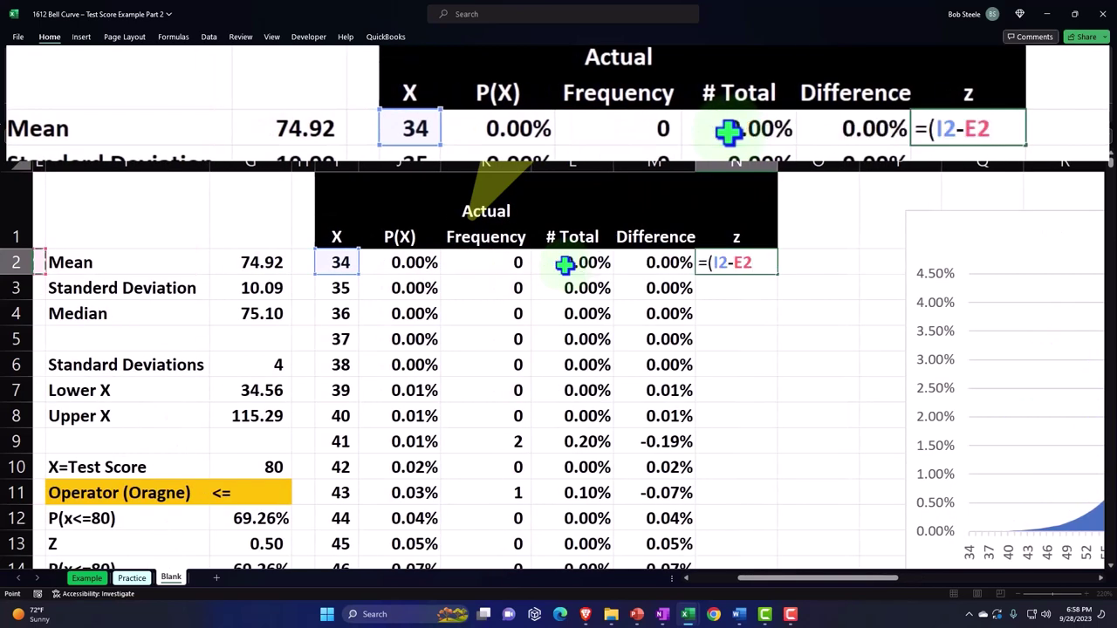
key("Right")
key("Right")
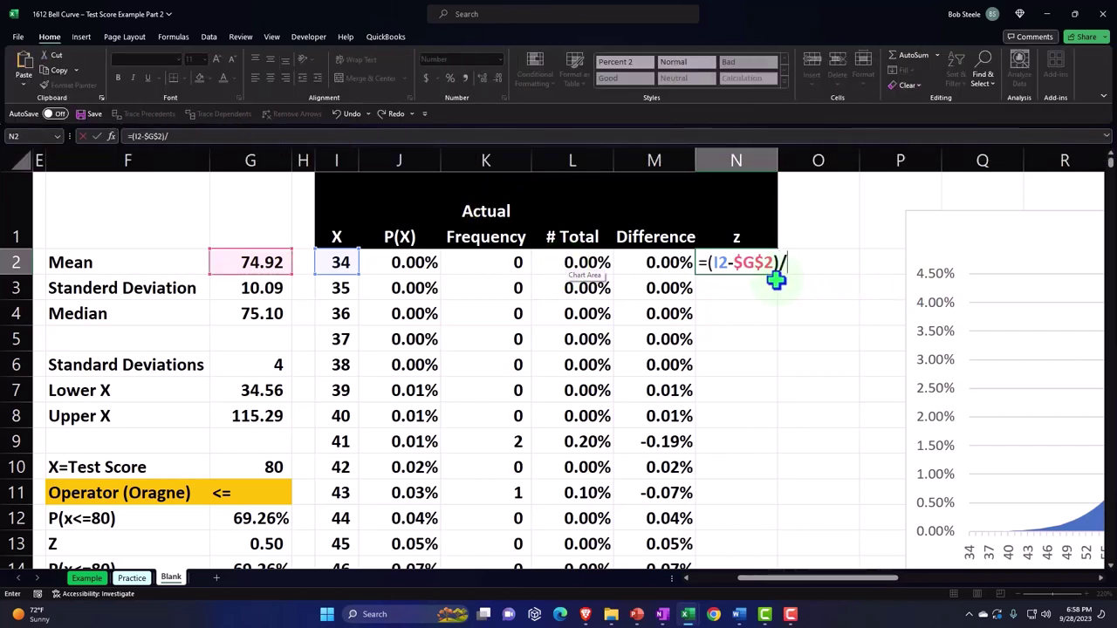
left_click(343, 279)
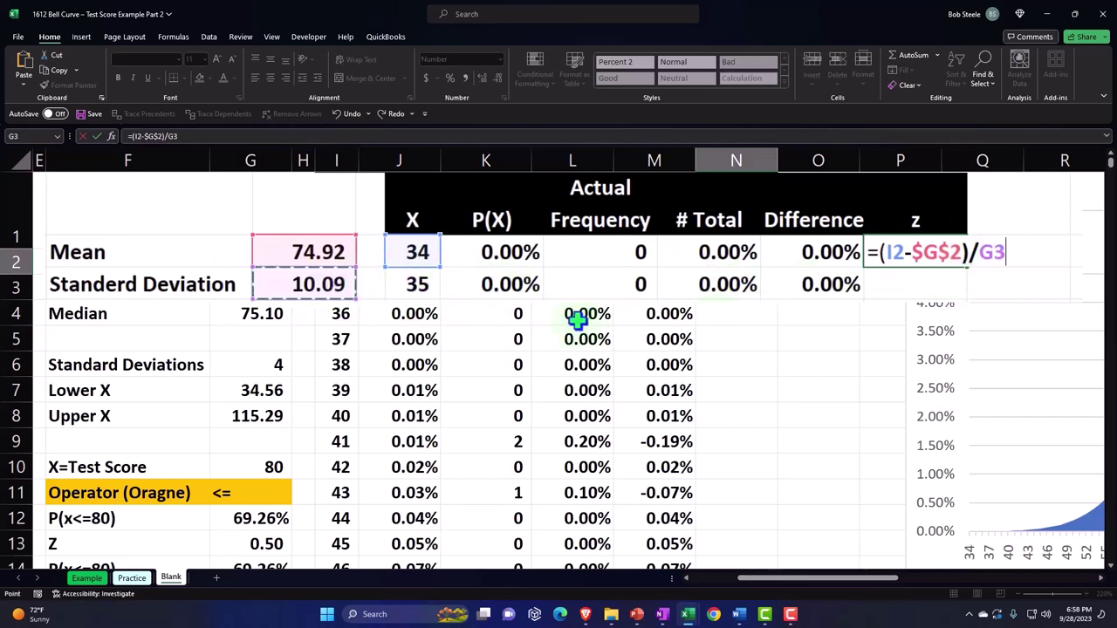
key("F4")
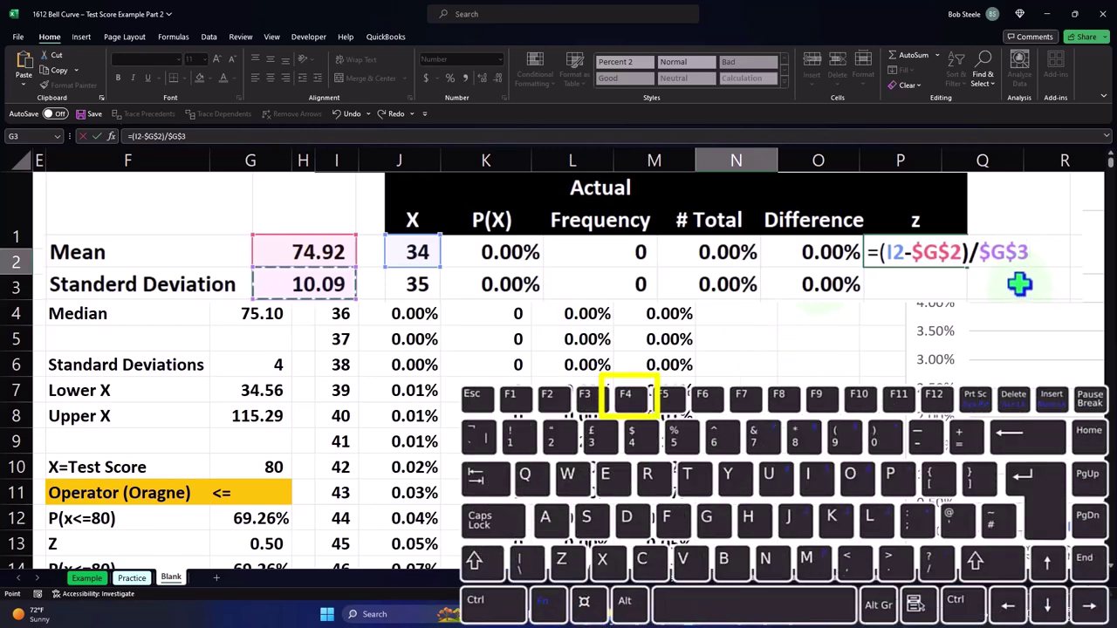
key("Return")
Format the z-score in N2 to two decimal places and fill its formula down to the last X row
left_click(752, 261)
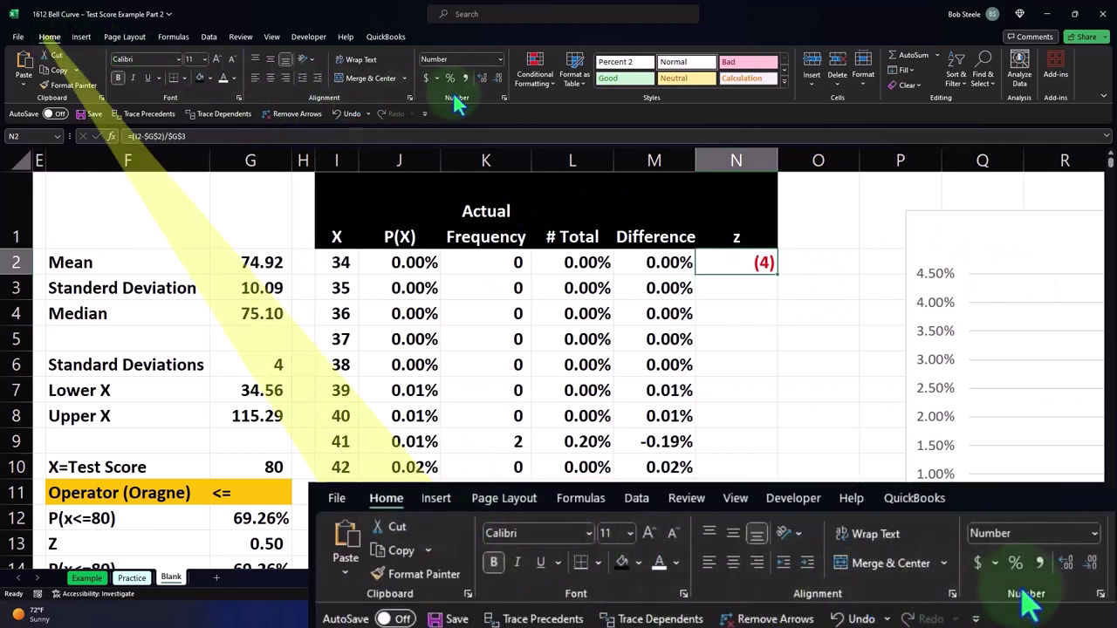
left_click(481, 77)
left_click(481, 78)
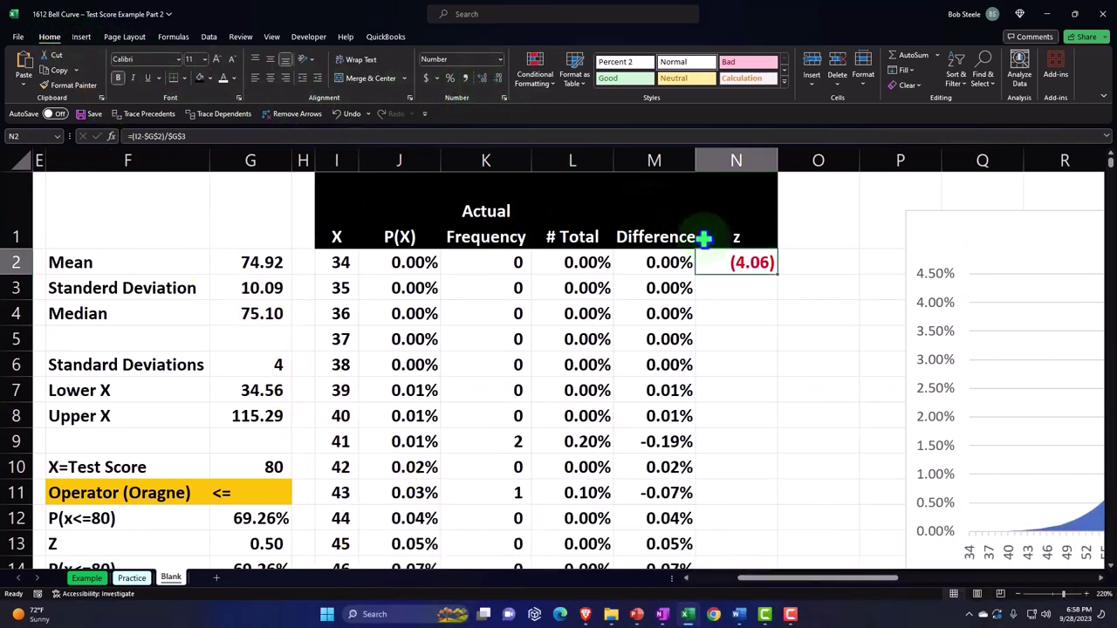
double_click(777, 274)
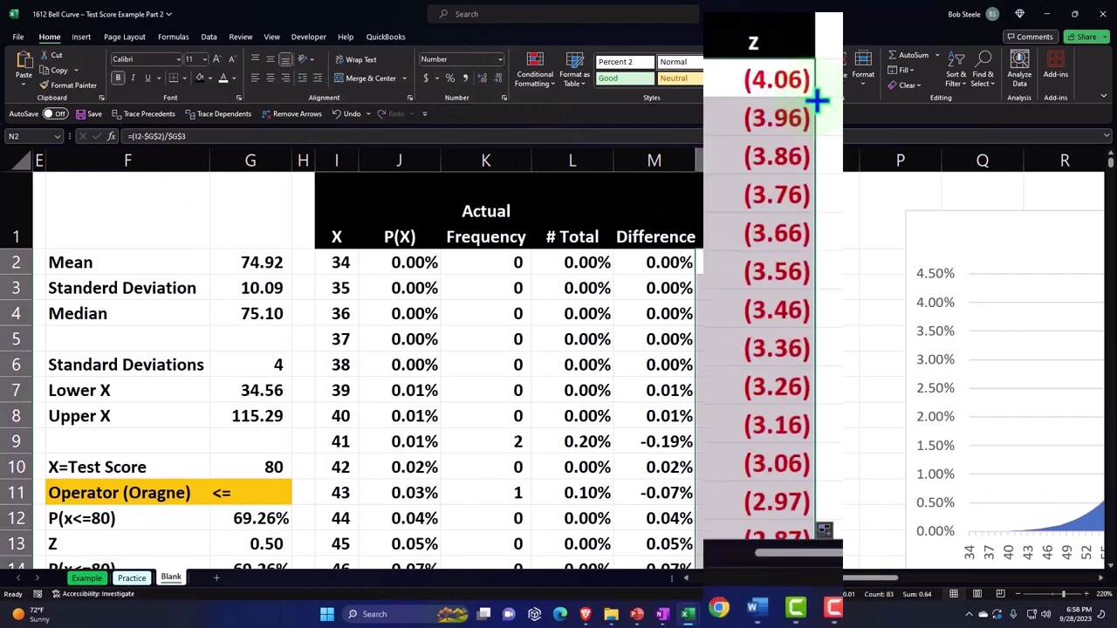
Review the z-scores down the whole column, comparing them with the X values, the bell curve and the summary figures
left_click(777, 80)
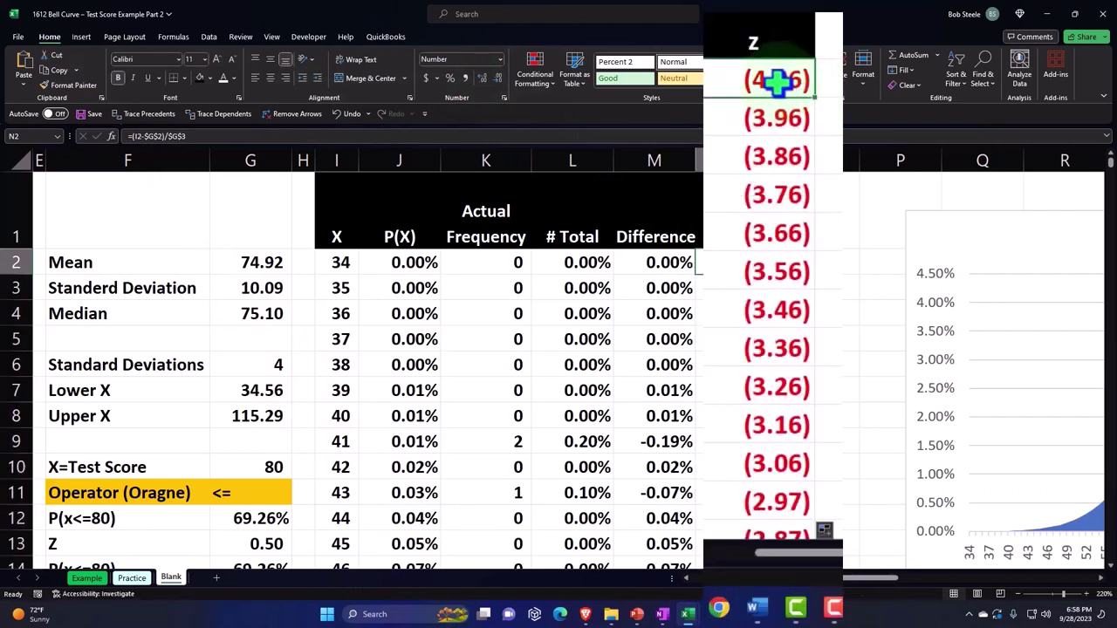
scroll(777, 81, "down", 8)
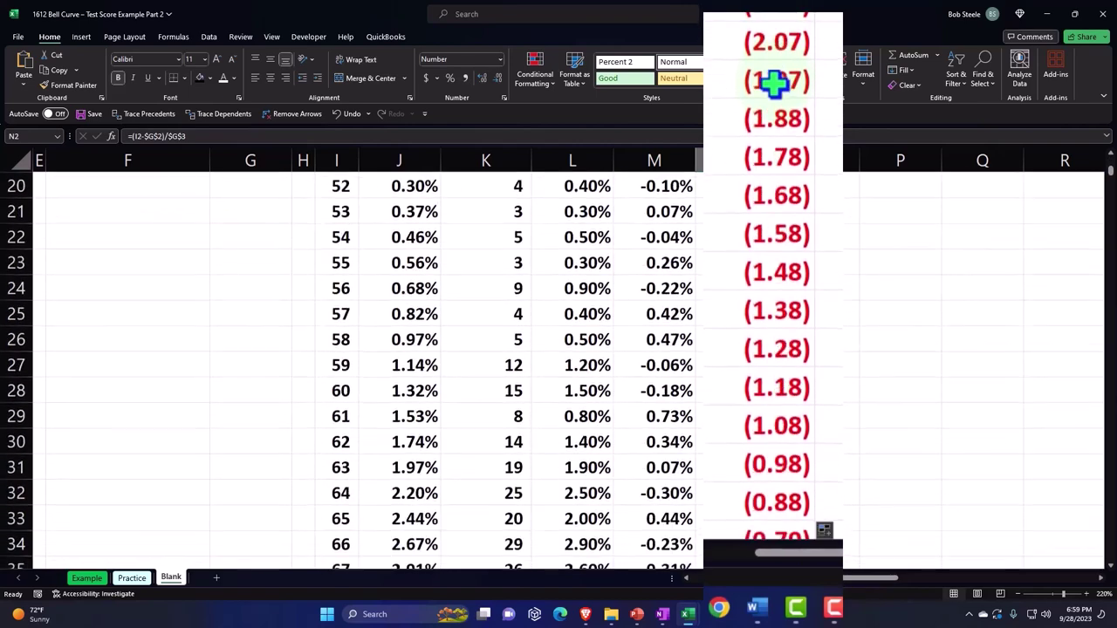
scroll(777, 85, "down", 3)
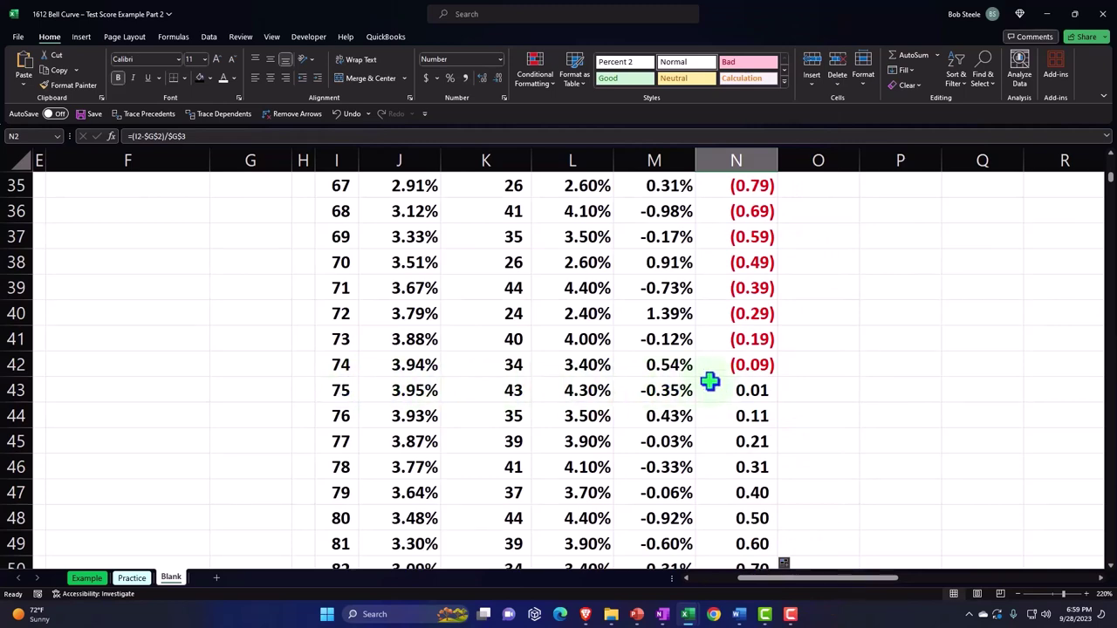
scroll(721, 380, "down", 7)
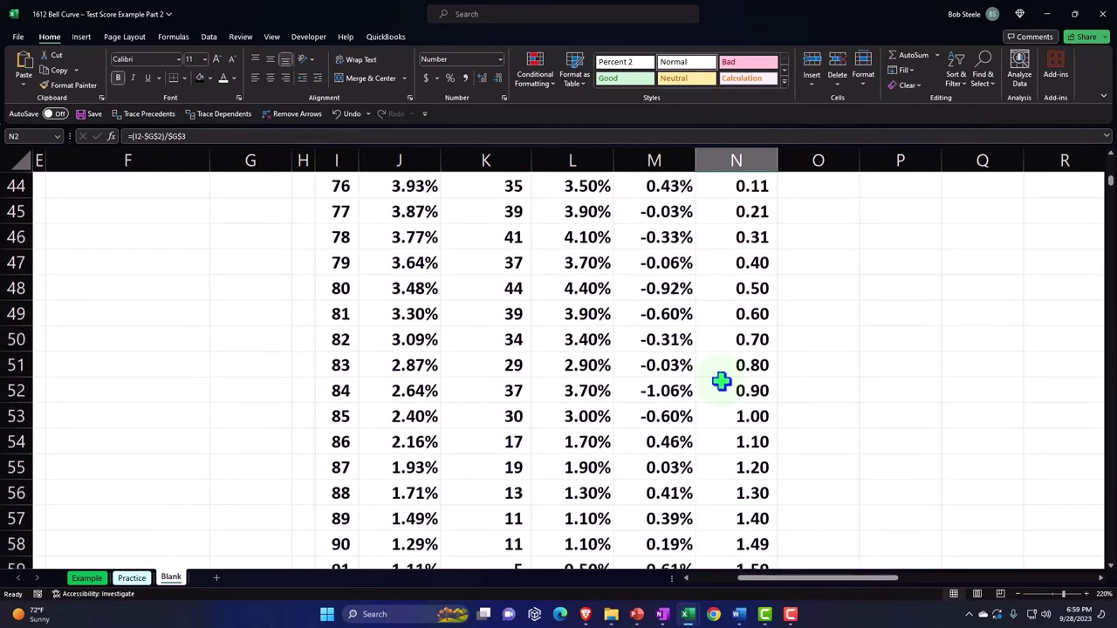
scroll(721, 381, "down", 2)
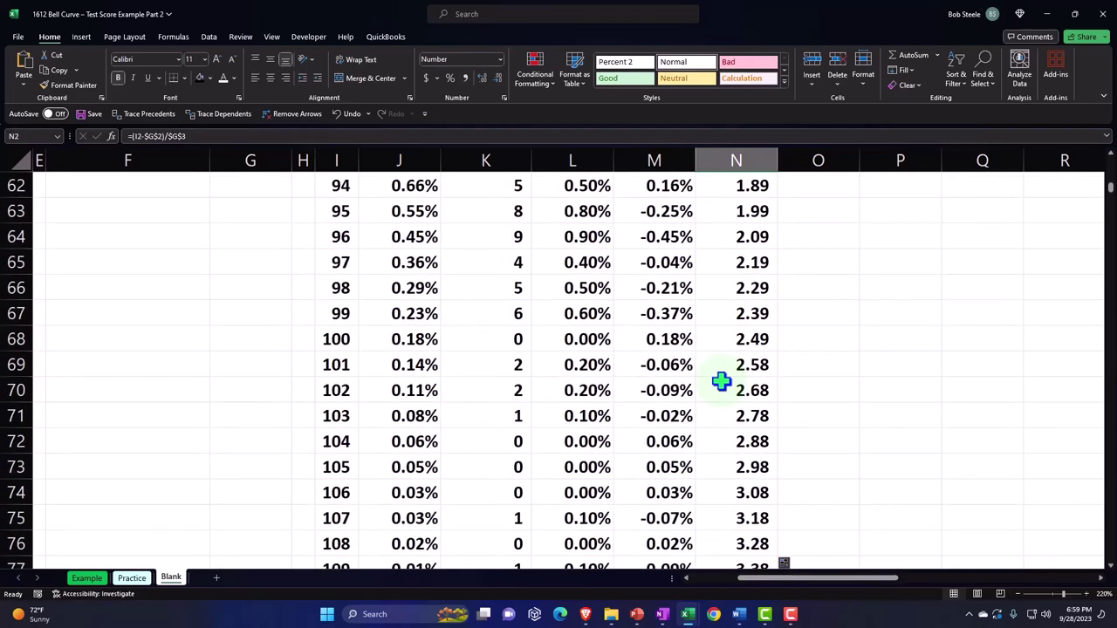
scroll(721, 381, "down", 3)
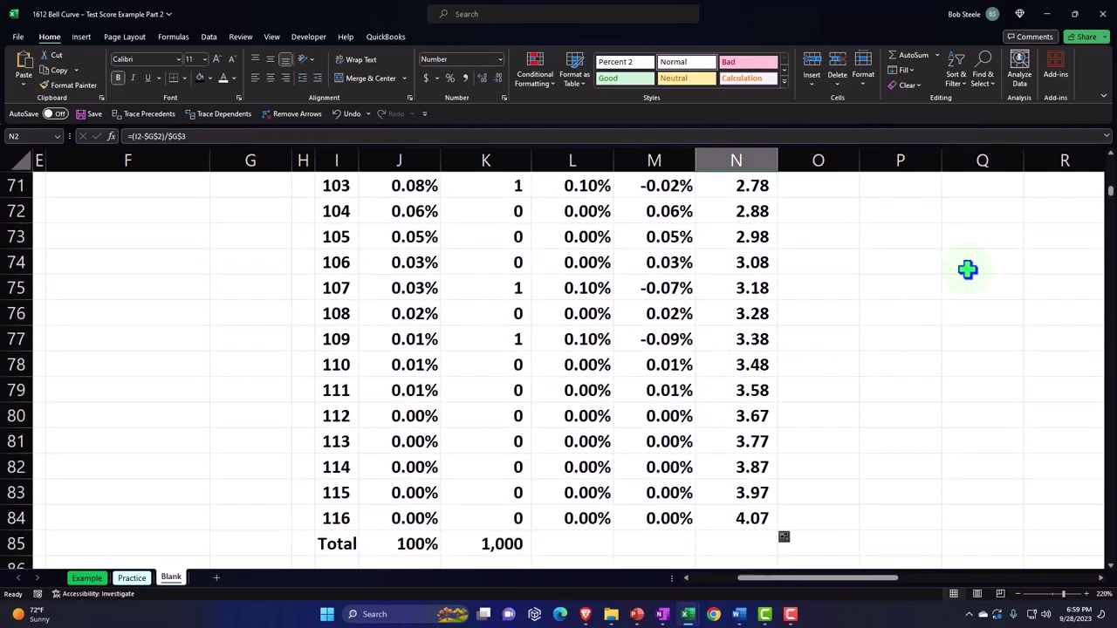
left_click_drag(1109, 197, 1106, 162)
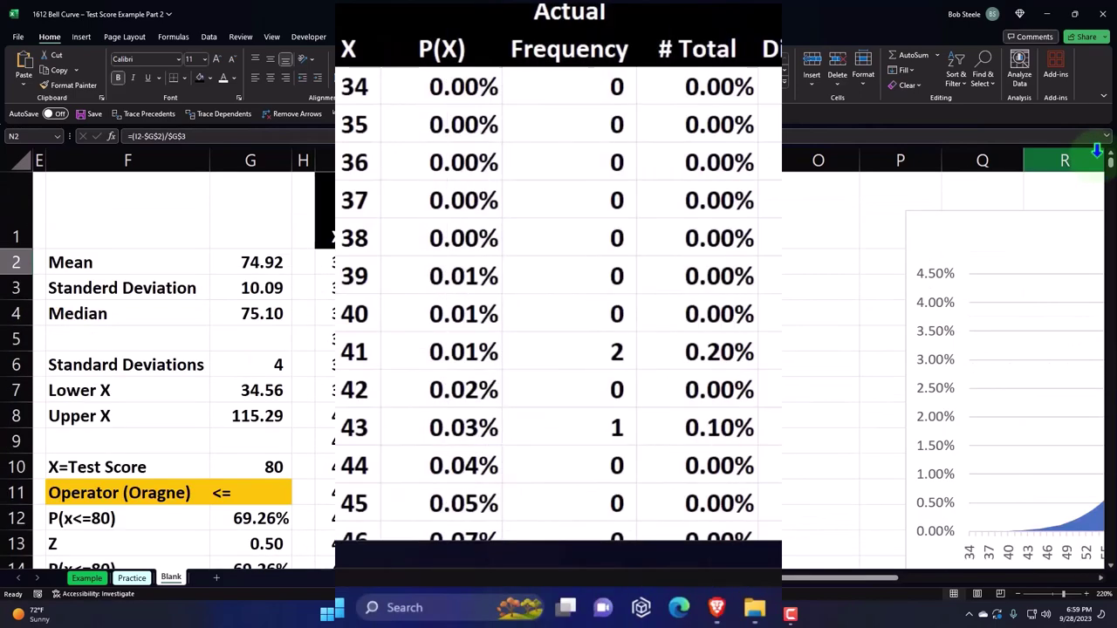
left_click(802, 362)
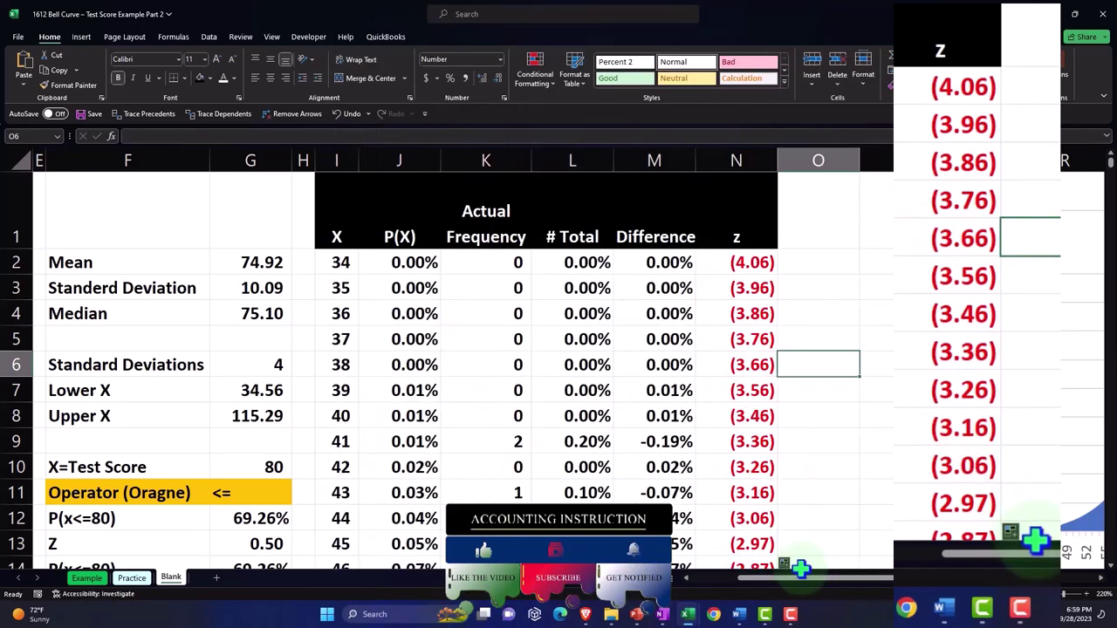
scroll(801, 569, "right", 3)
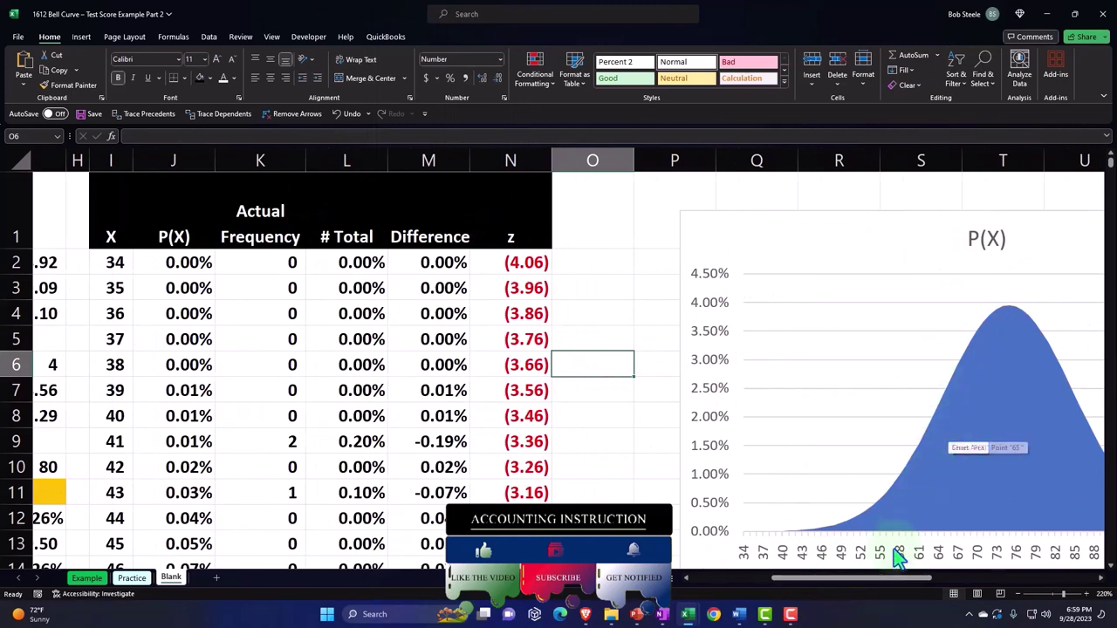
scroll(873, 590, "left", 6)
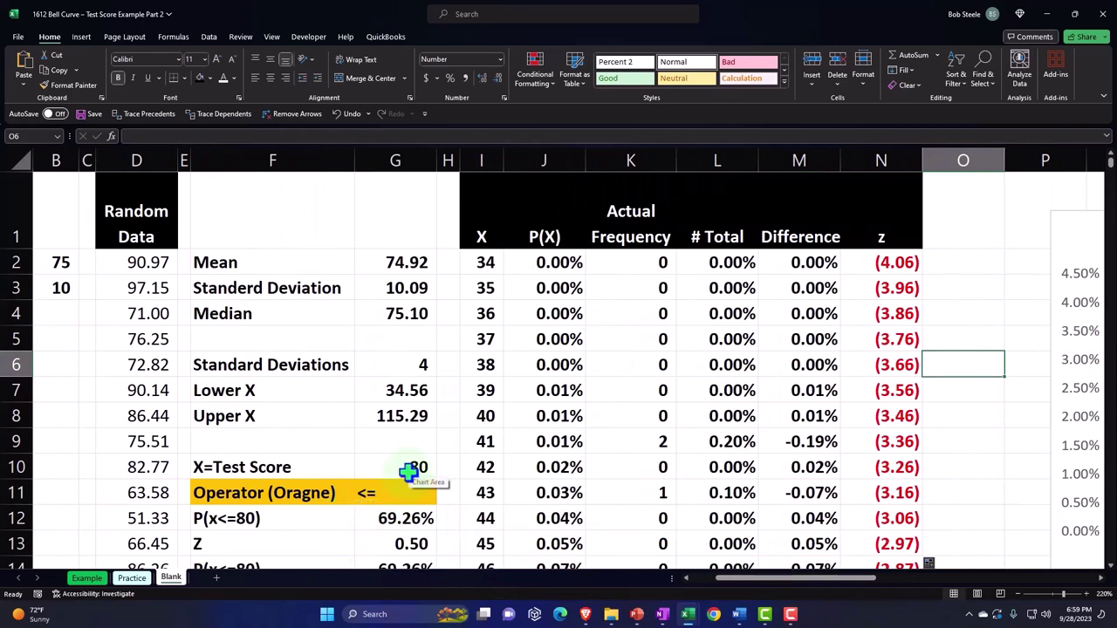
Enter =F12 in O1 so the new column's header repeats the dynamic probability label
left_click(949, 231)
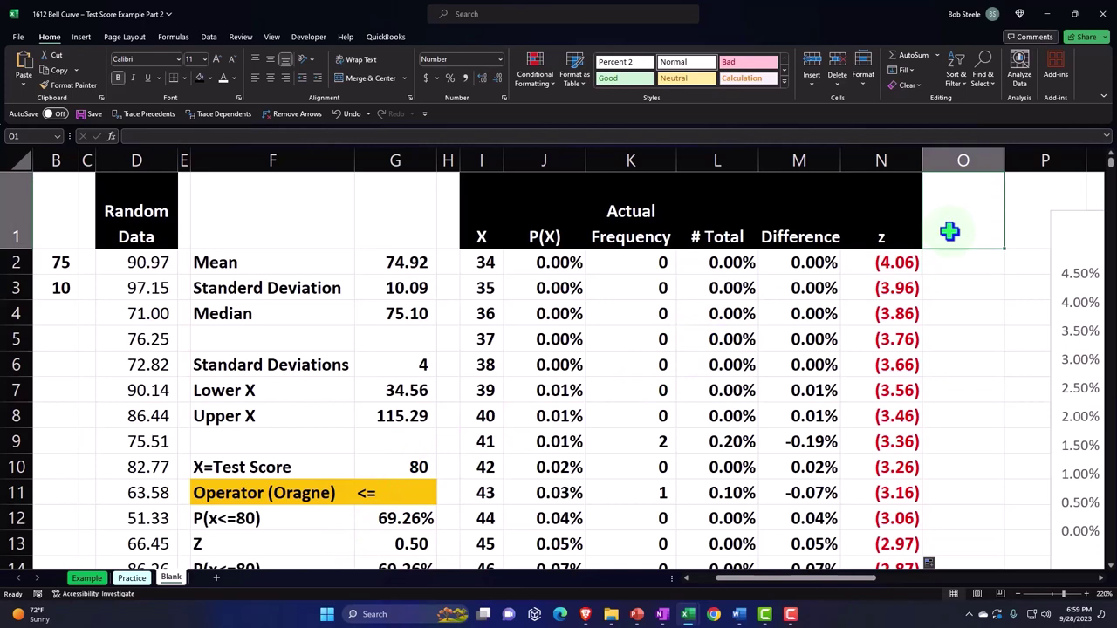
type("=")
key("Down")
key("Down")
key("Down")
key("Down")
key("Down")
key("Down")
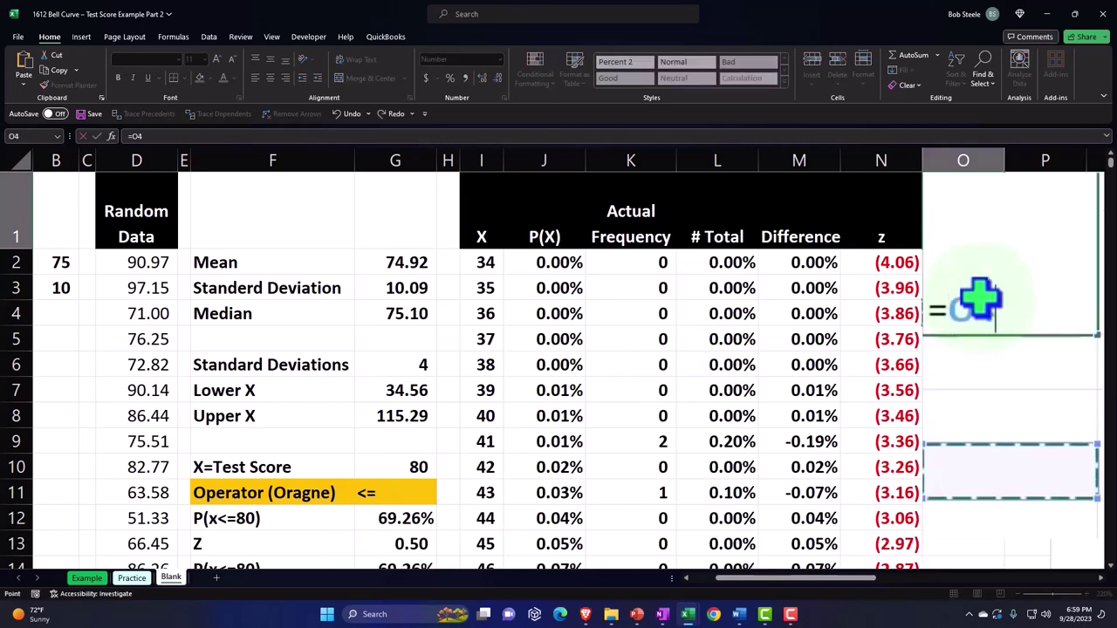
key("Down")
key("Down")
key("Left")
key("Left")
key("Left")
key("Left")
key("Left")
key("Left")
key("Left")
key("Left")
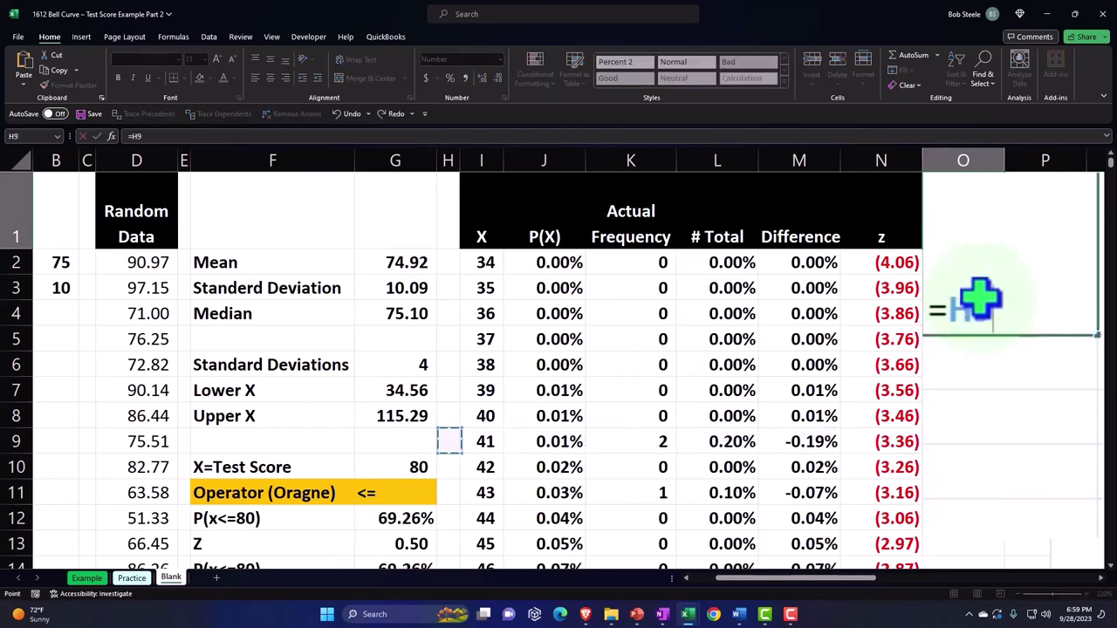
key("Left")
key("Down")
key("Down")
key("Down")
key("Return")
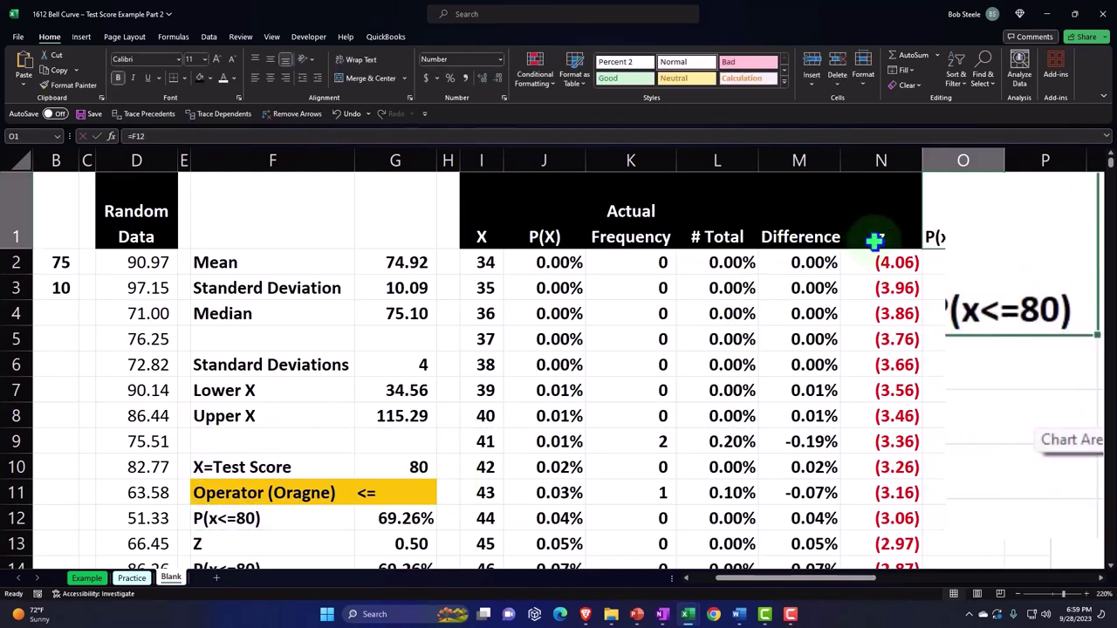
Format the probability header in O1 with black fill, white text and centered alignment
left_click(198, 79)
left_click(223, 78)
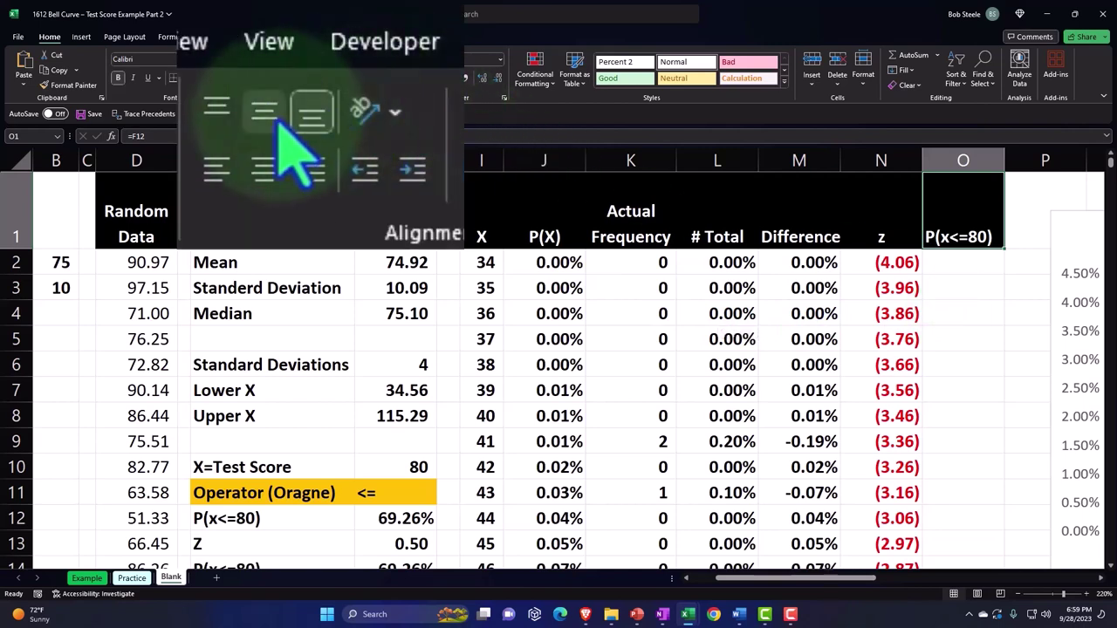
left_click(269, 78)
Enter =IF(I2<=G10,J2,"") in O2 to return P(X) only when X is at or below the test score
left_click(949, 270)
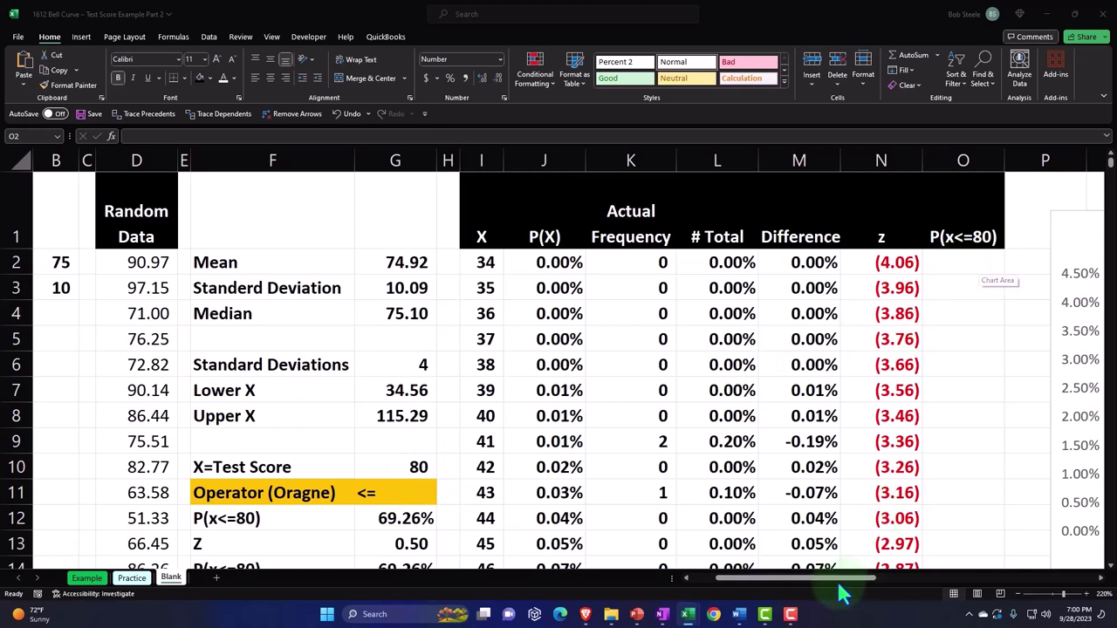
left_click_drag(843, 581, 912, 587)
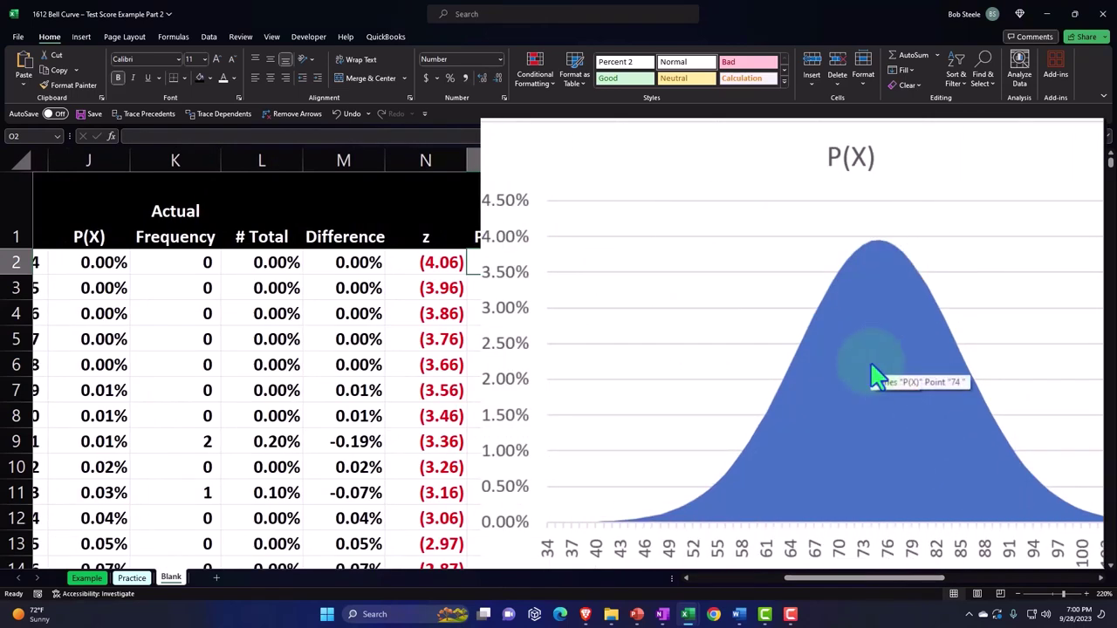
left_click_drag(872, 586, 824, 599)
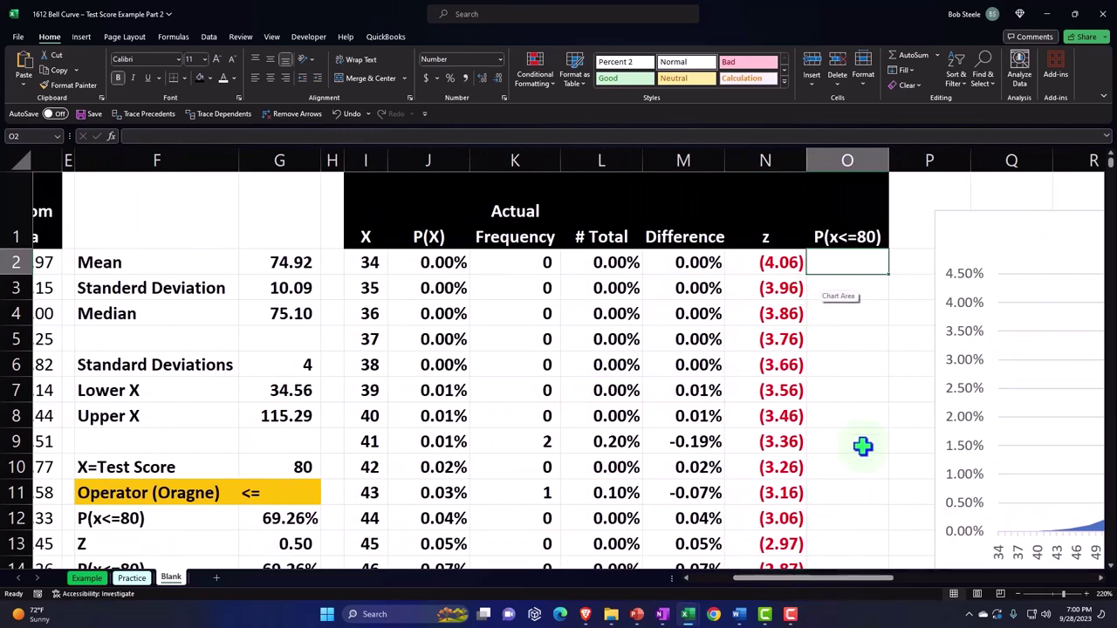
type("=if")
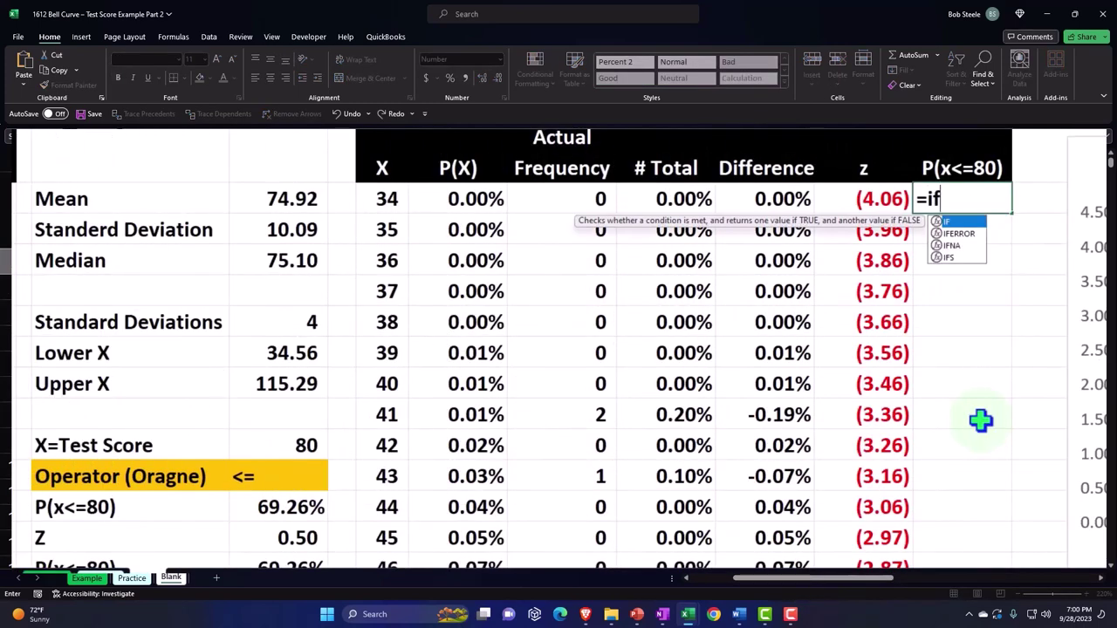
type("(")
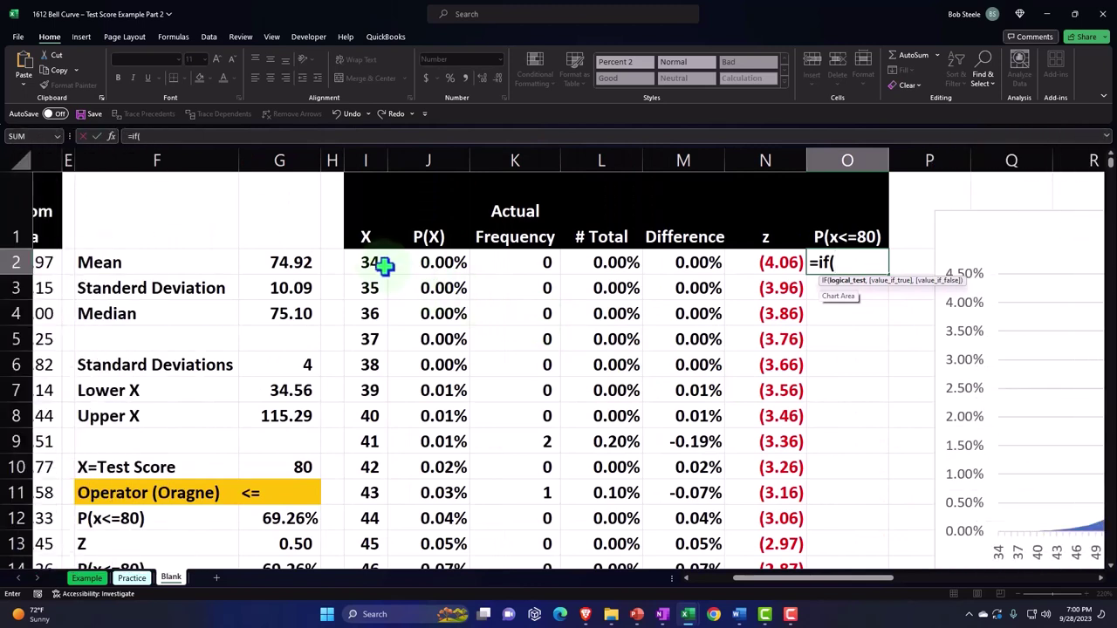
left_click(374, 262)
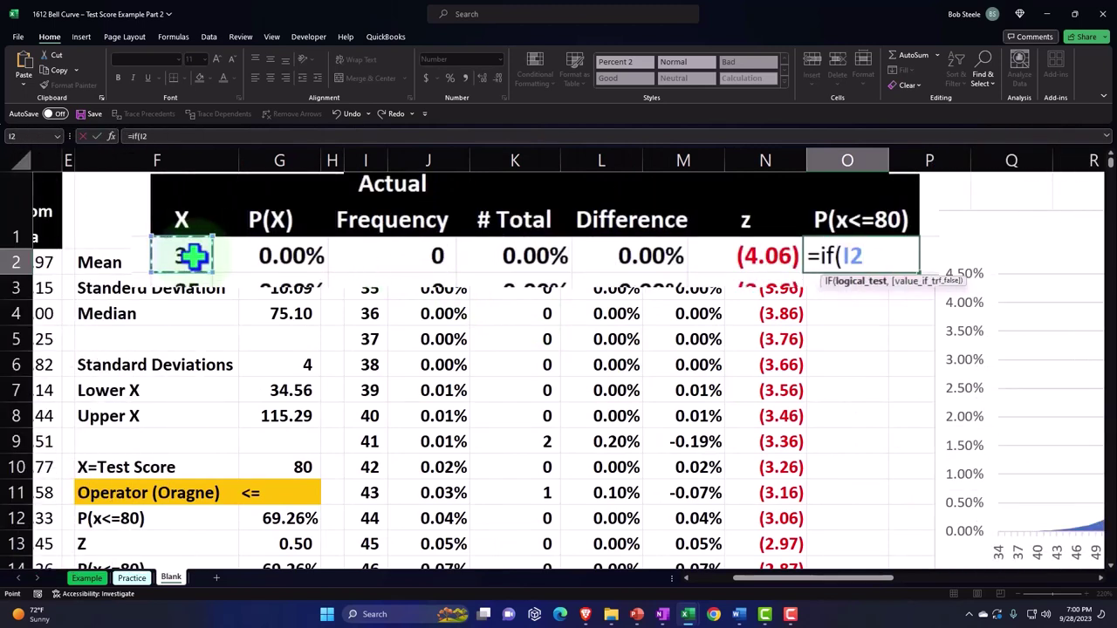
type("<=")
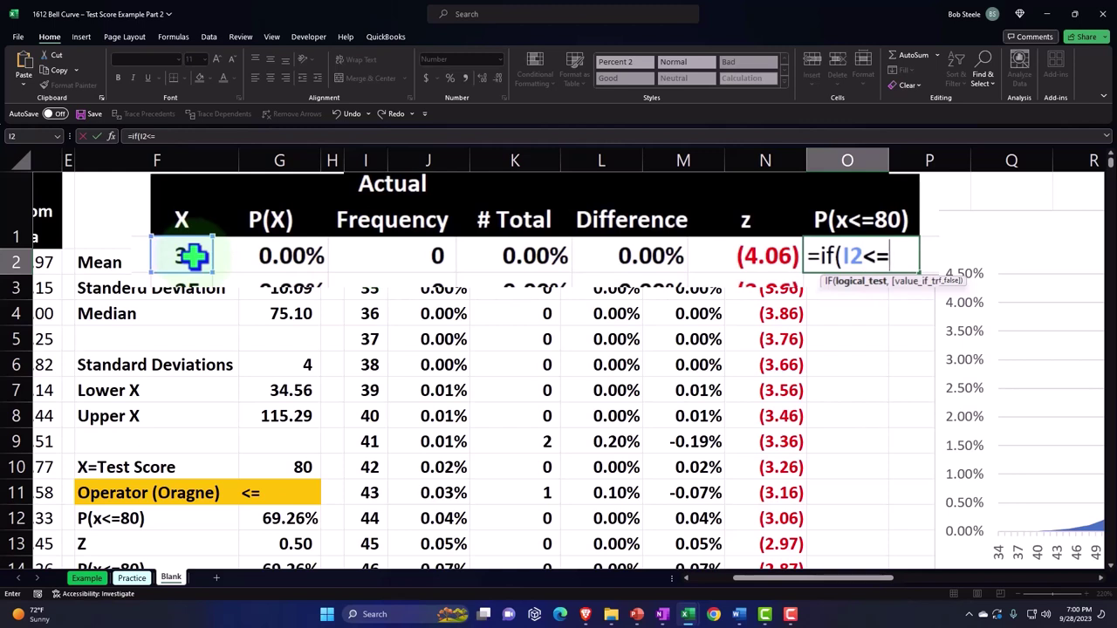
left_click(301, 467)
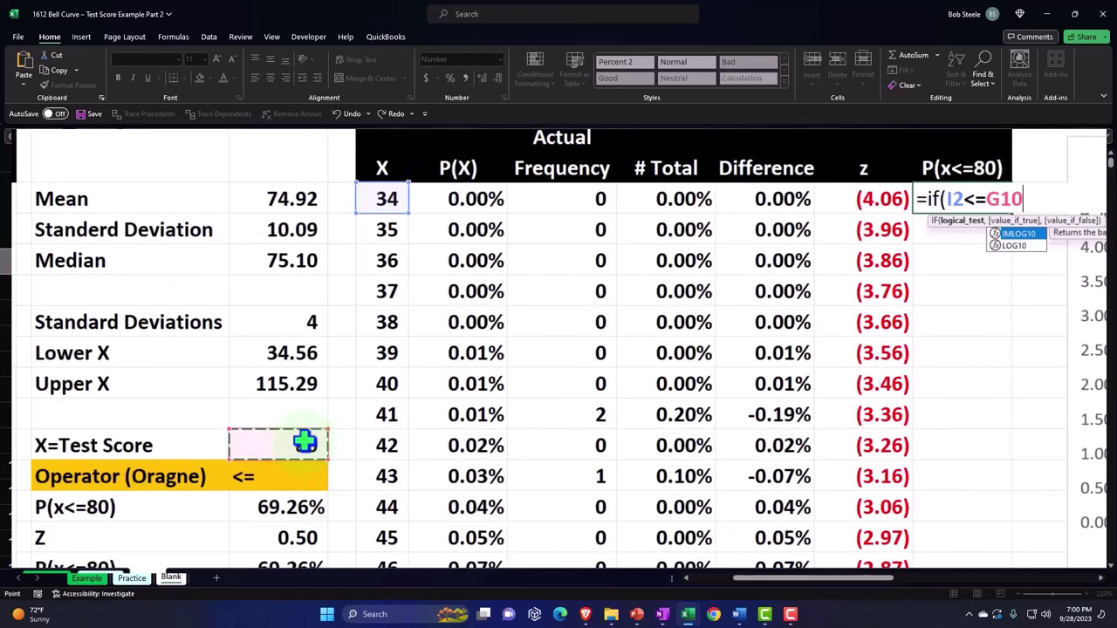
type(",")
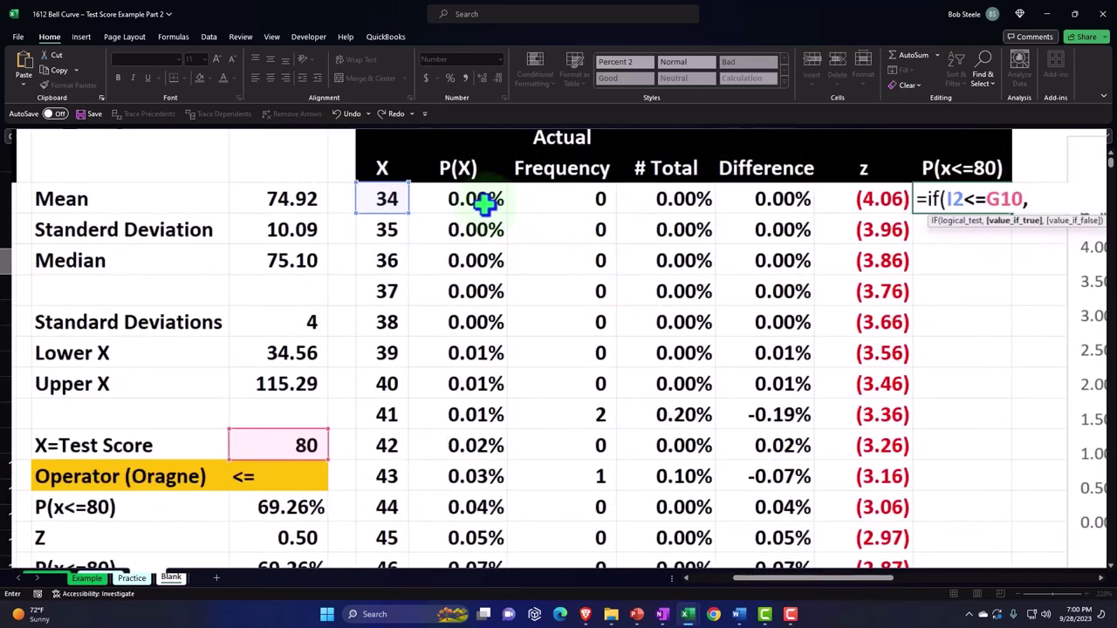
left_click(480, 202)
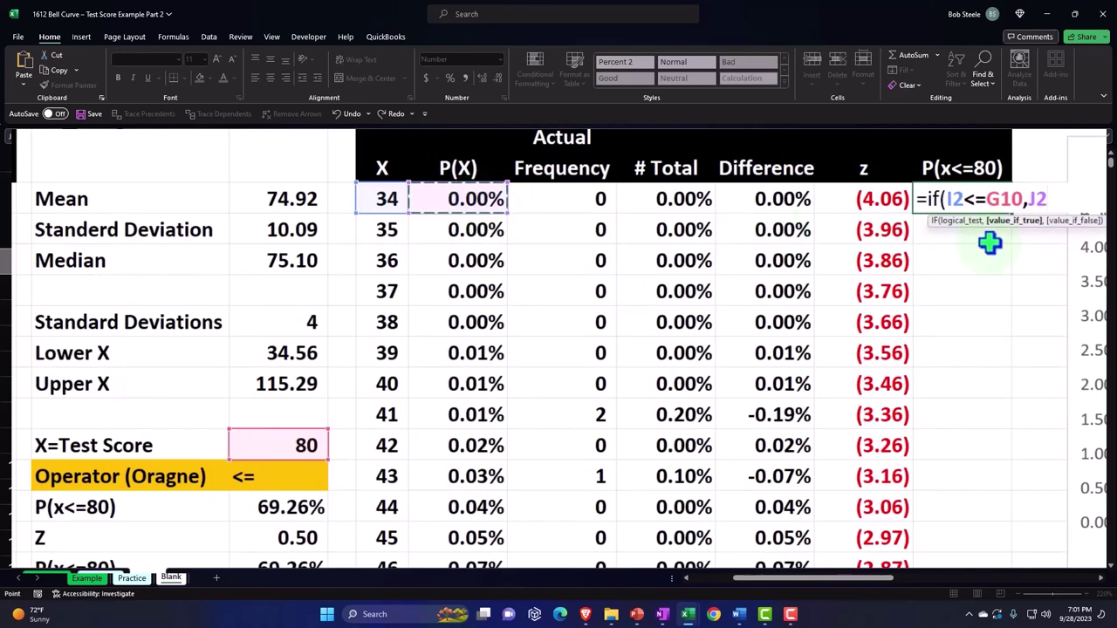
type(",")
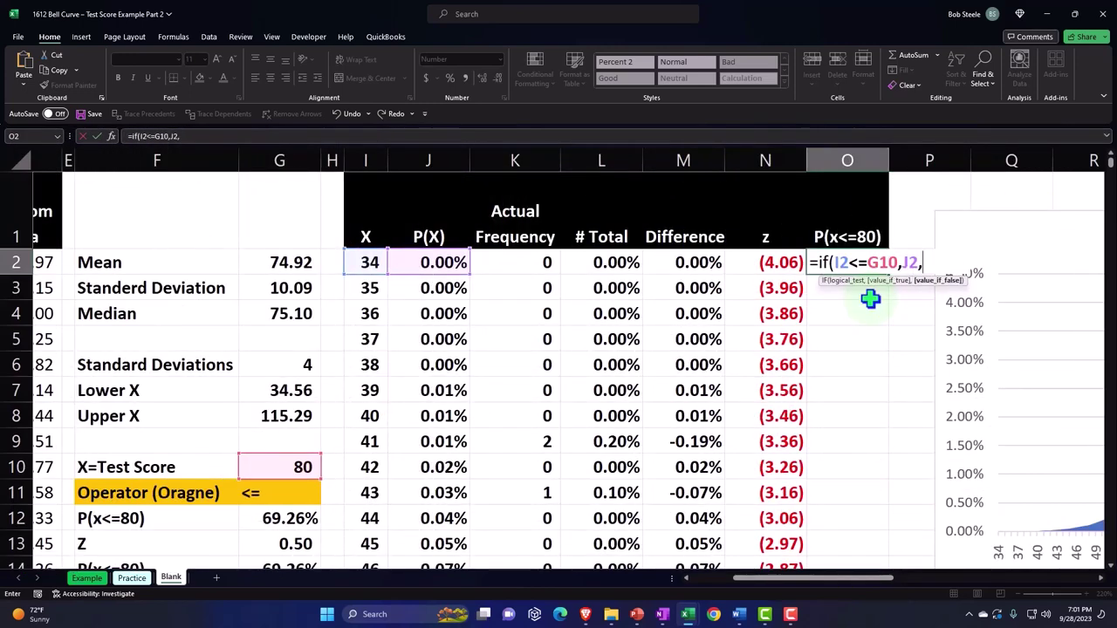
type("\"\"")
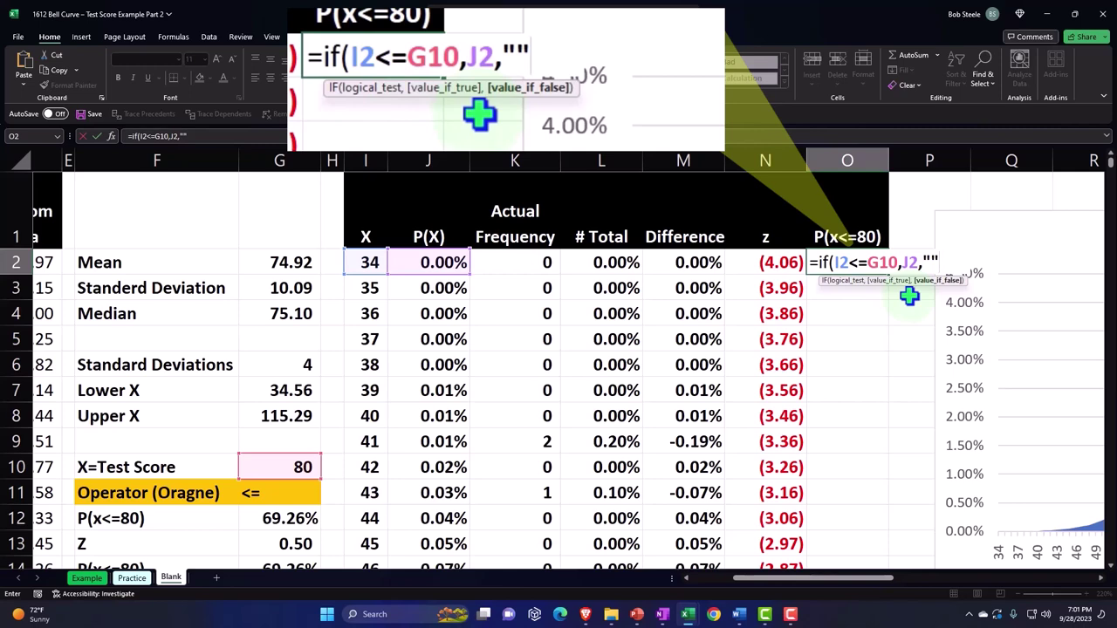
type(")")
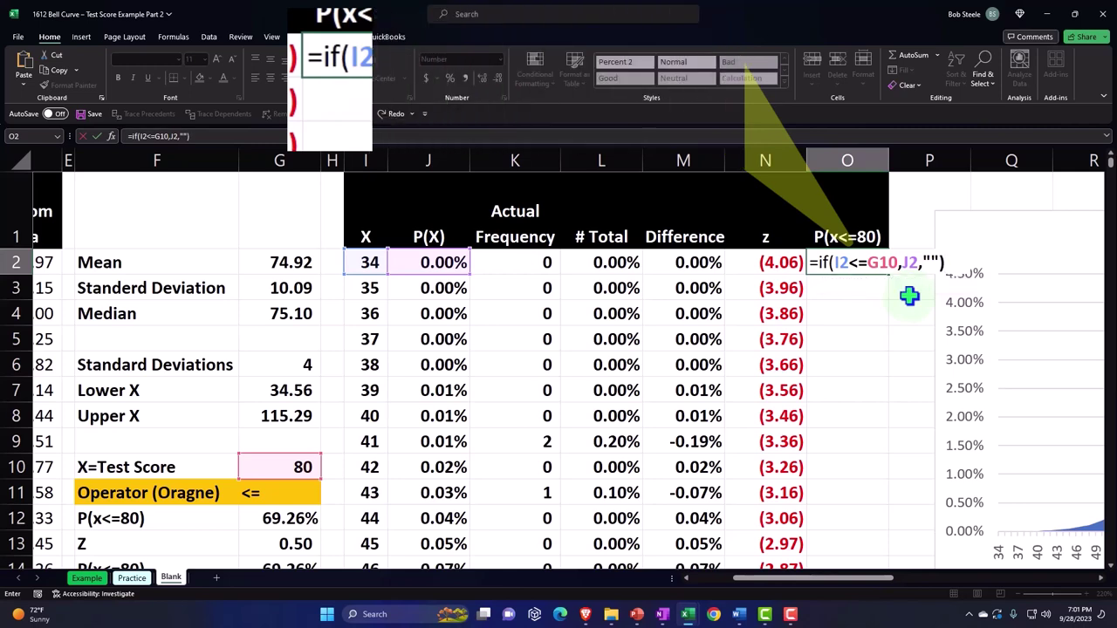
key("Return")
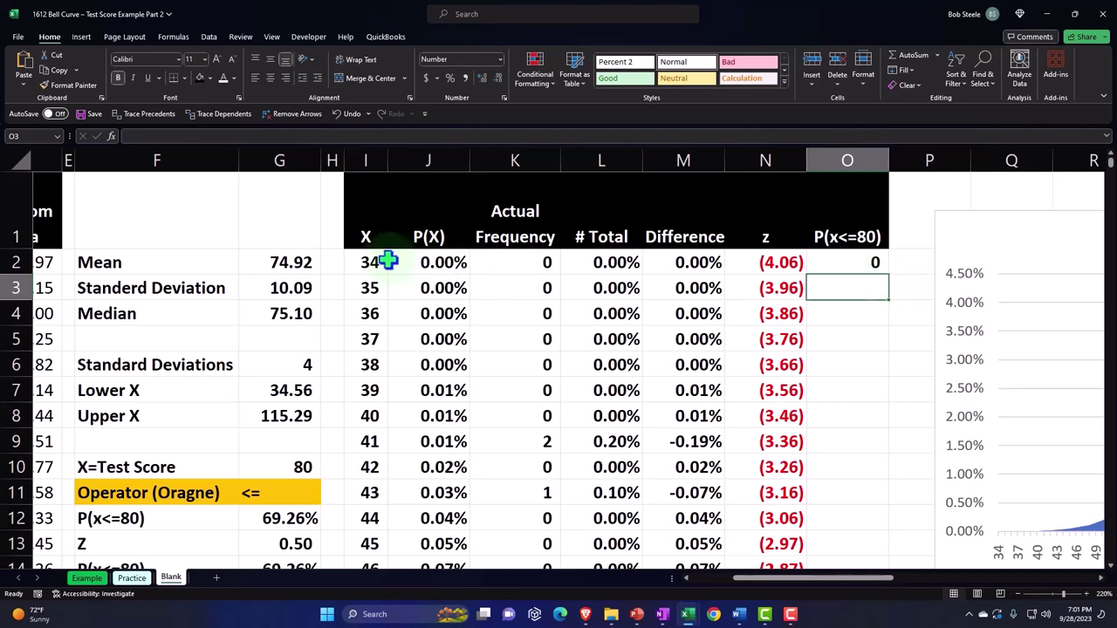
Format O2 as a percentage with two decimal places and fill its formula down to the last X row
left_click(870, 261)
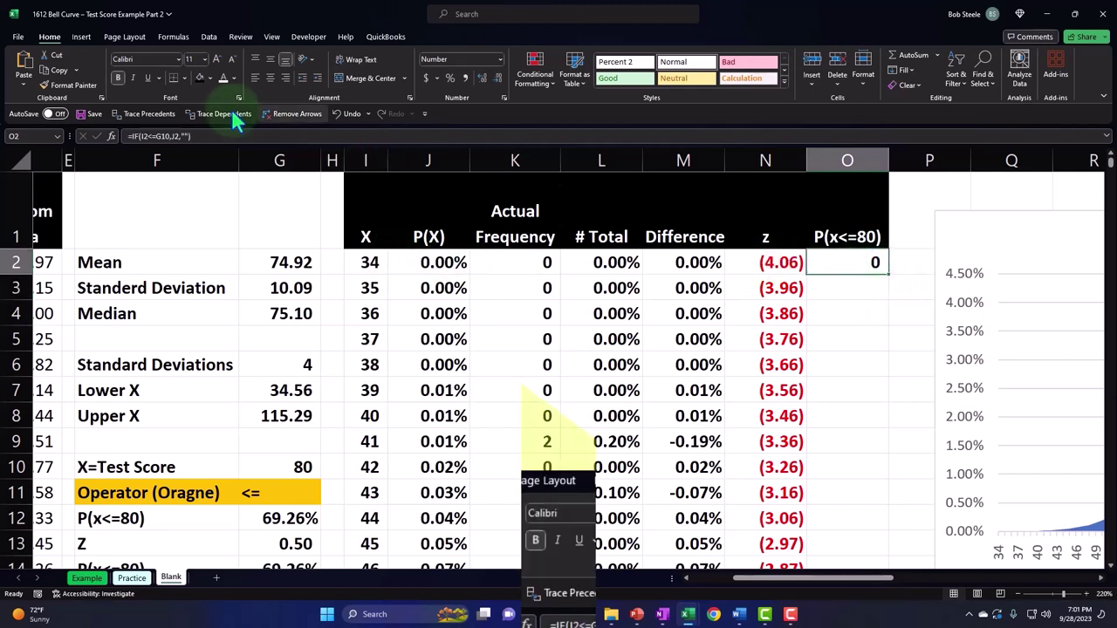
left_click(449, 78)
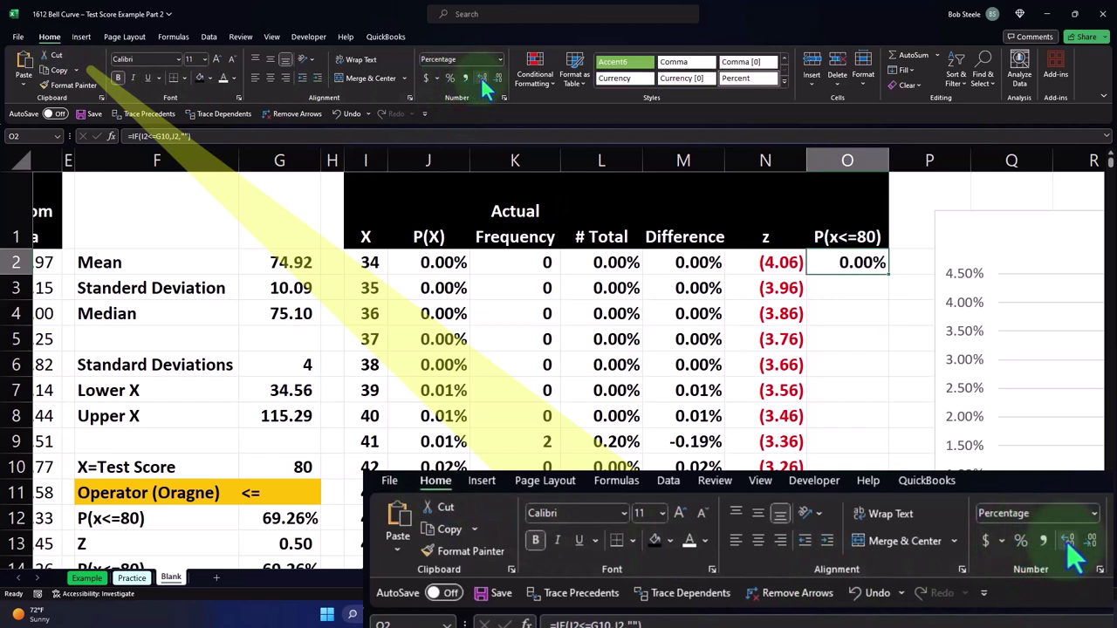
double_click(889, 275)
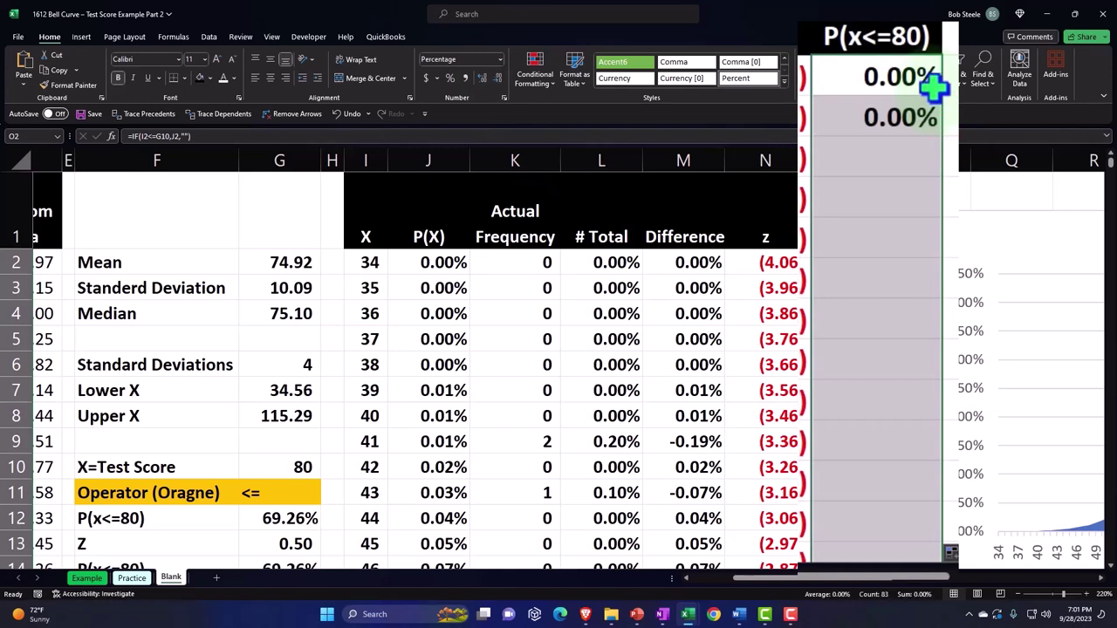
Compare the formulas in O2 and O3, then make O2's test score reference absolute as $G$10
left_click(877, 289)
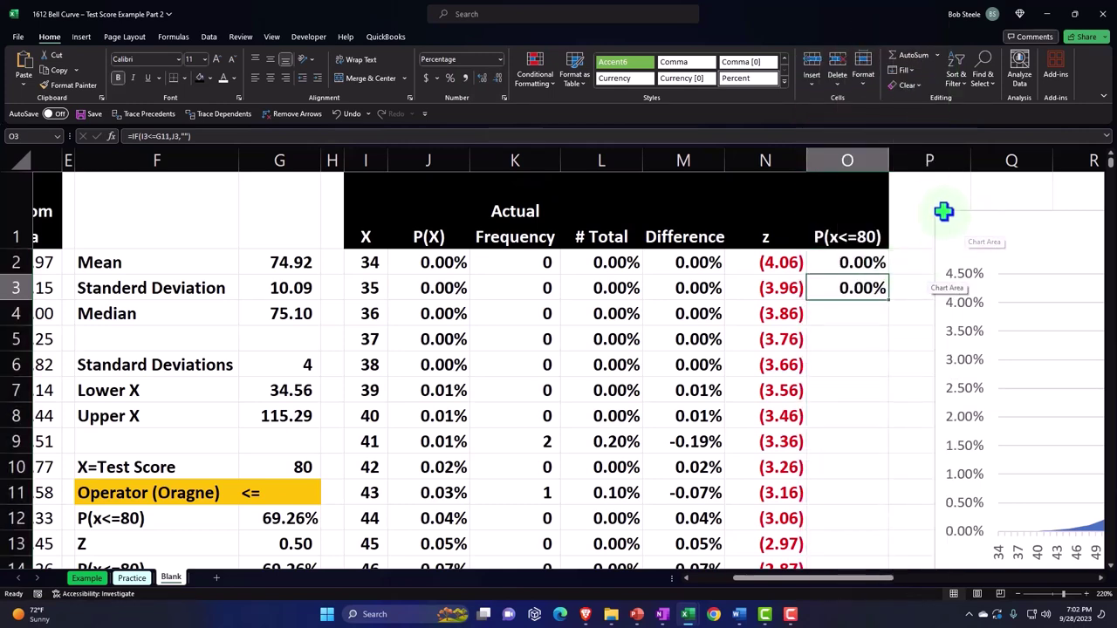
double_click(859, 262)
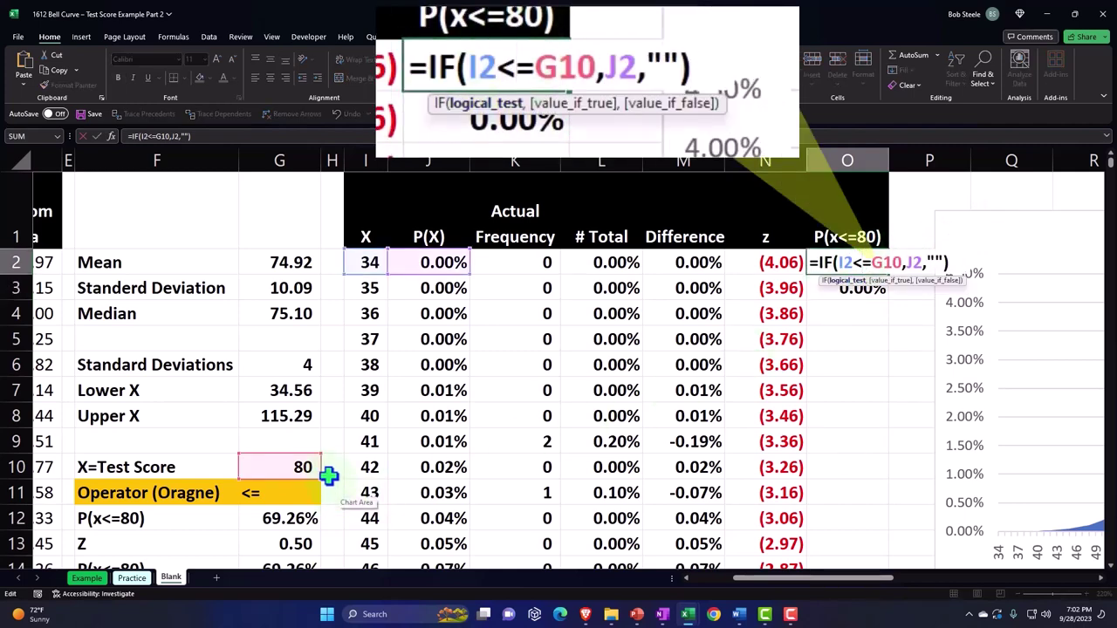
key("Return")
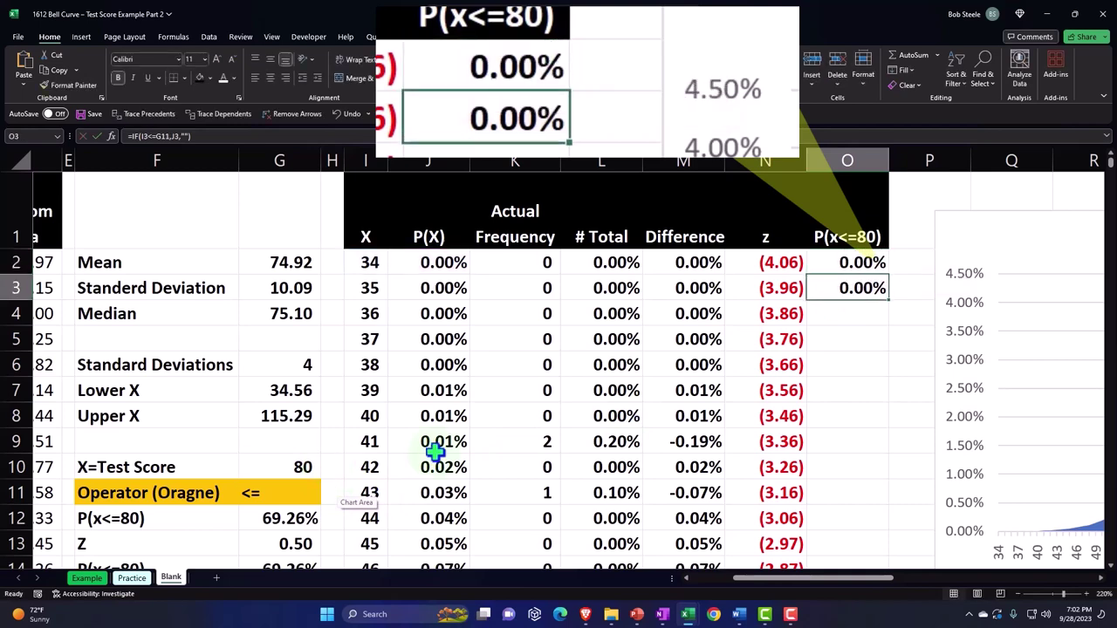
double_click(851, 289)
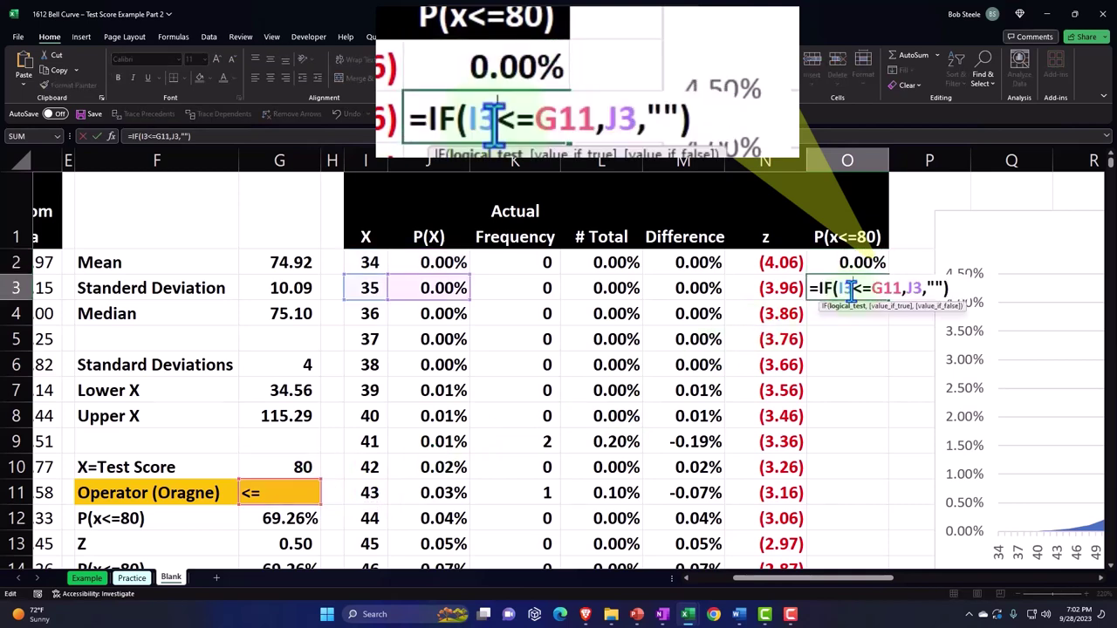
key("Return")
double_click(847, 262)
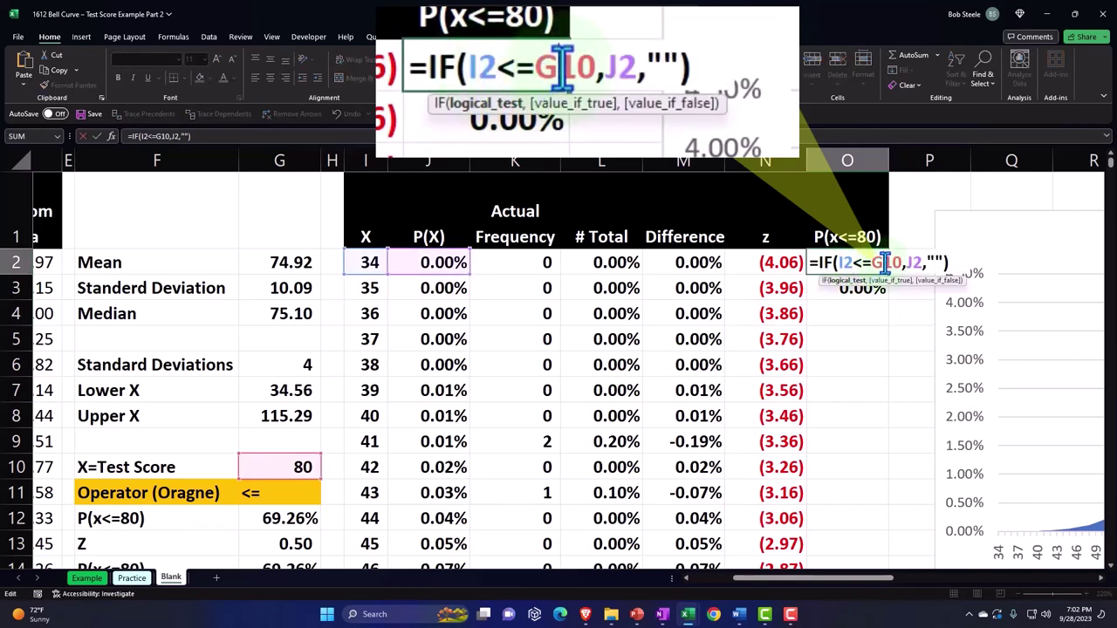
key("F4")
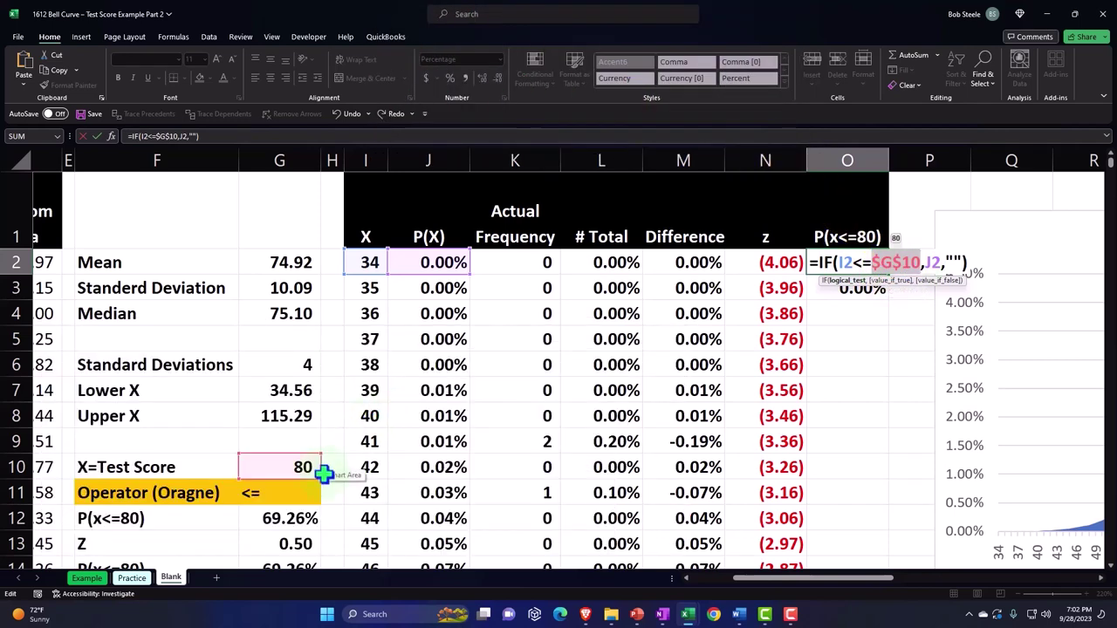
key("Return")
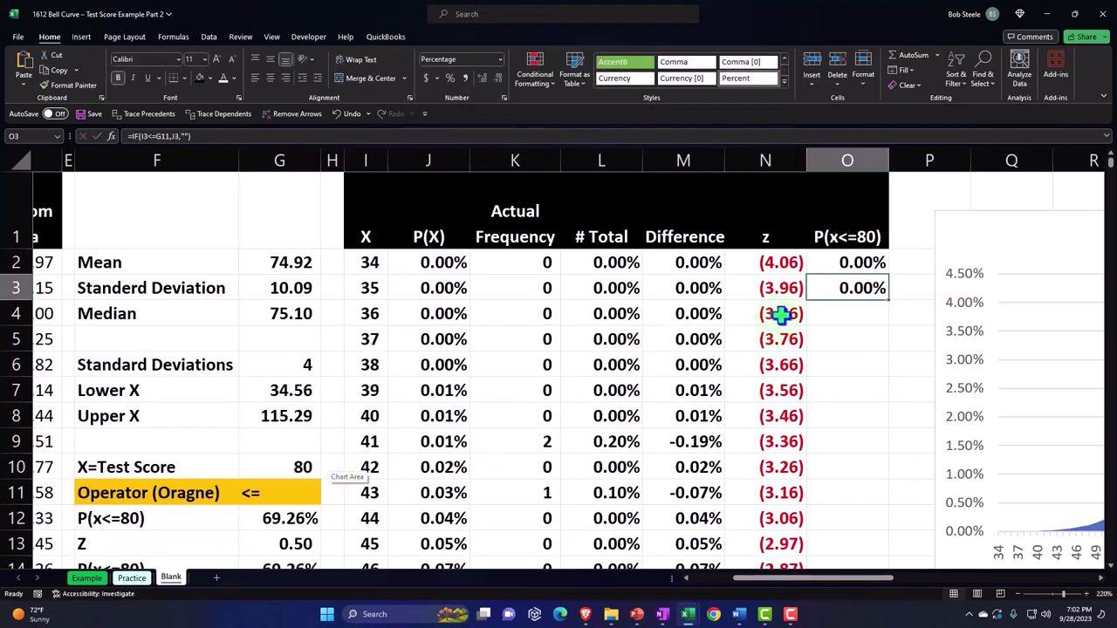
Refill the corrected O2 formula down to the last X row and check the cutoff at X = 80
left_click(848, 265)
double_click(890, 275)
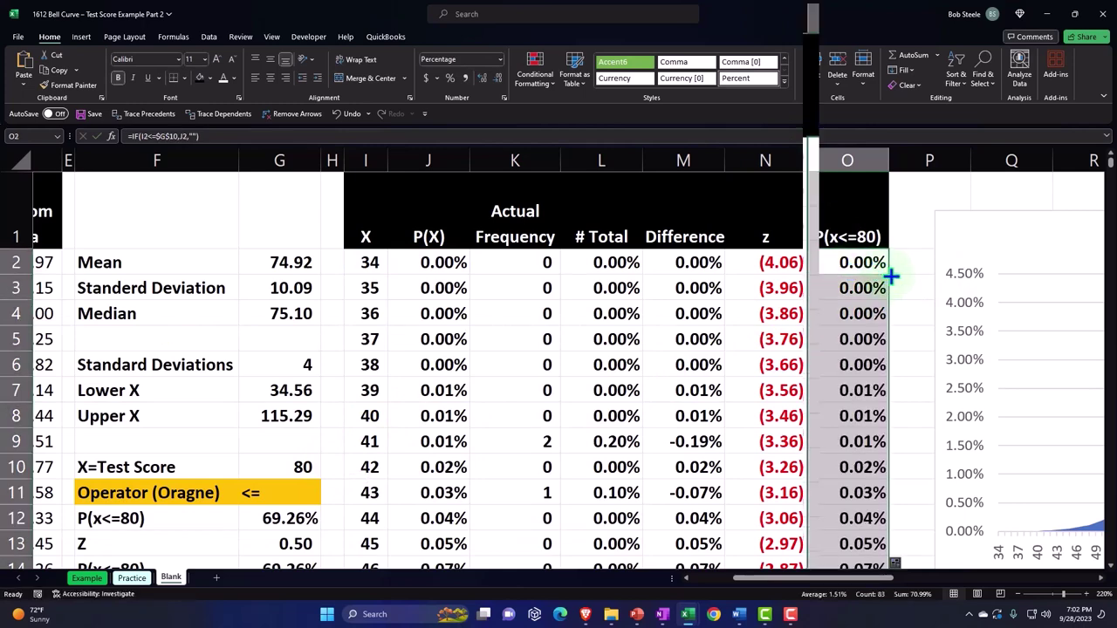
scroll(923, 179, "down", 3)
scroll(924, 179, "down", 11)
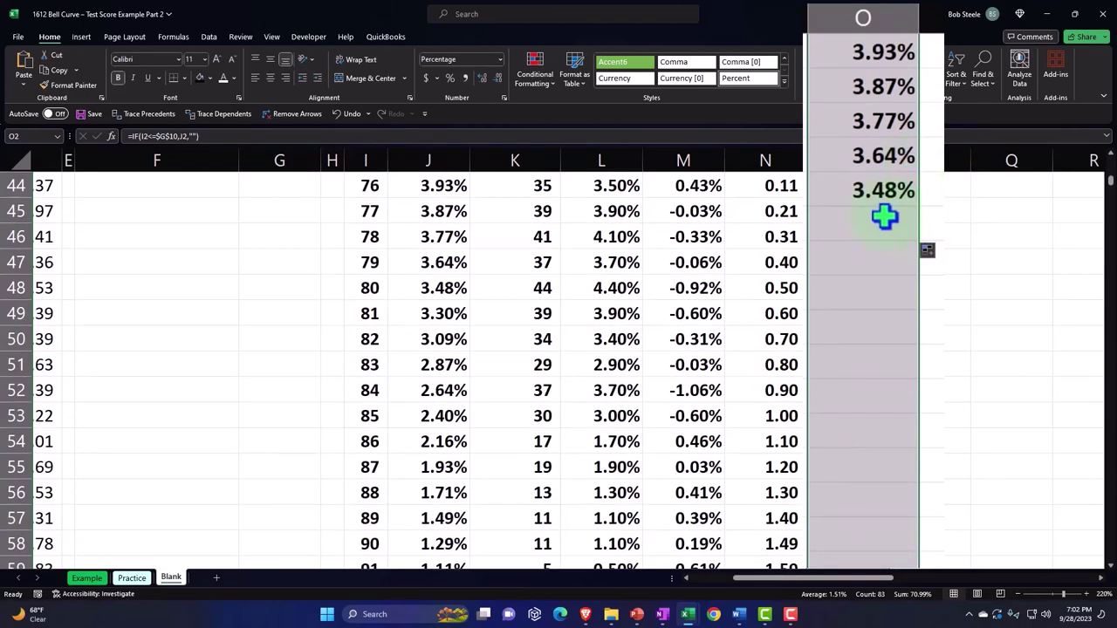
left_click(856, 292)
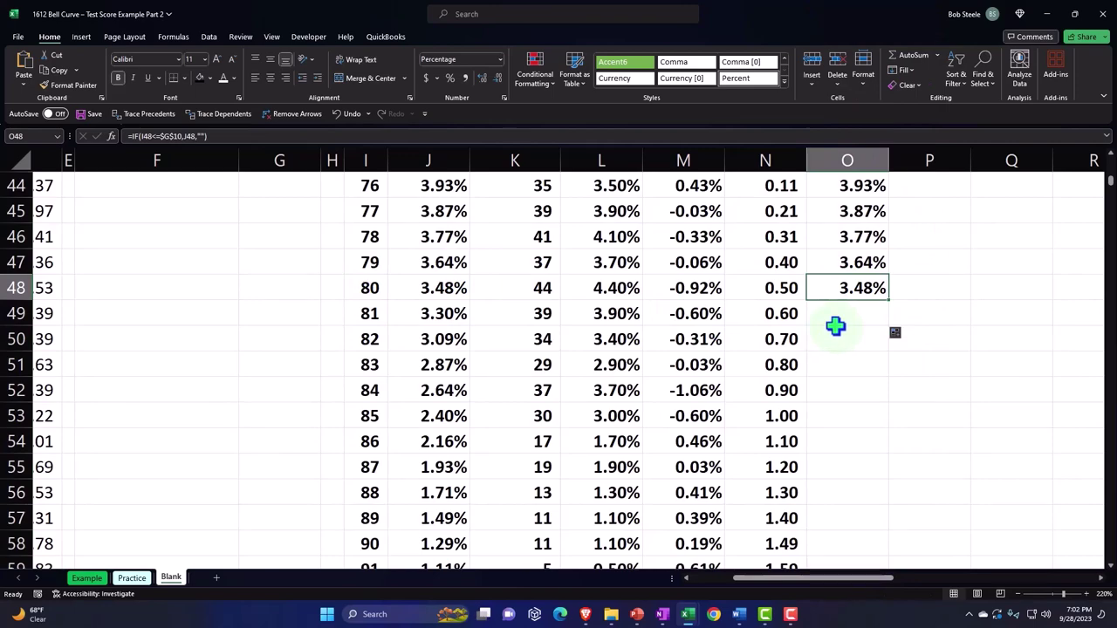
scroll(835, 325, "up", 14)
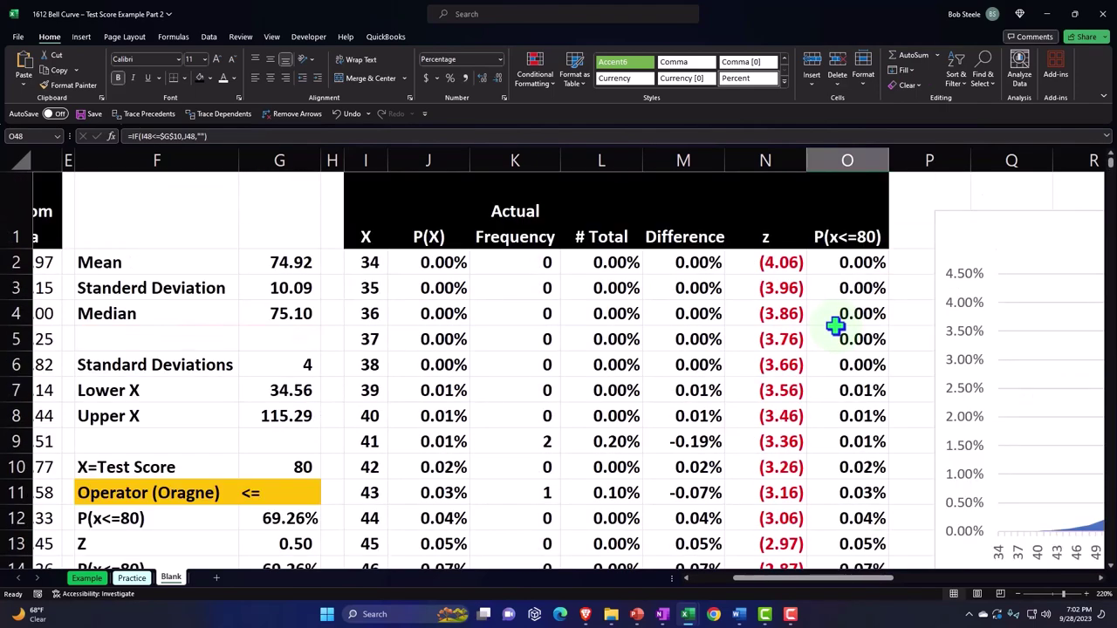
Add a new data series to the P(X) bell curve chart, taking its name from the header in O1
left_click_drag(843, 578, 900, 580)
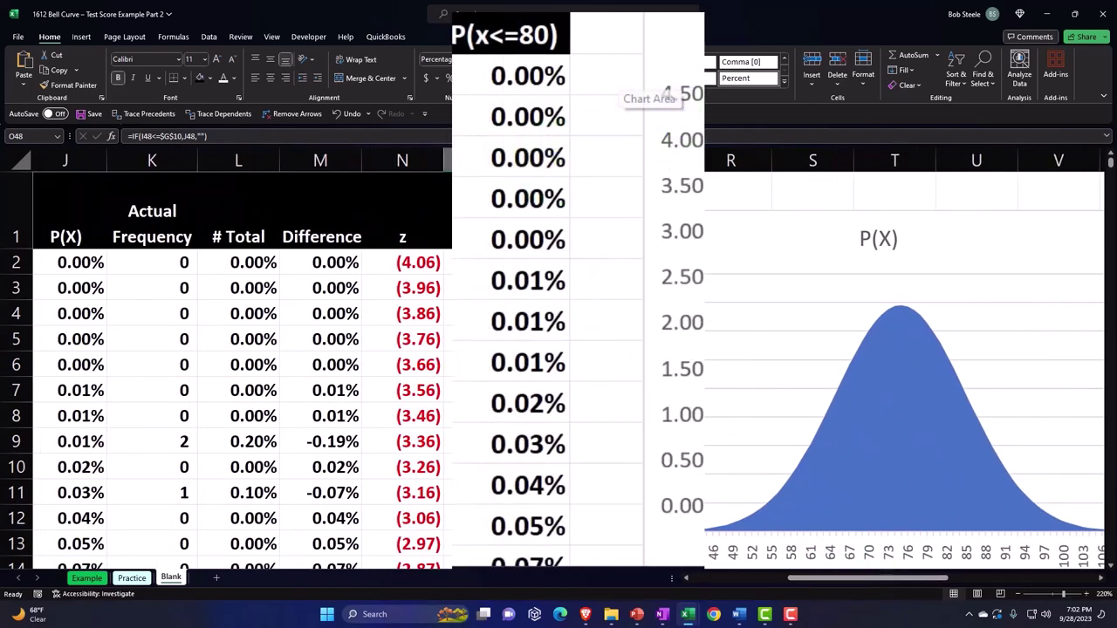
left_click(654, 228)
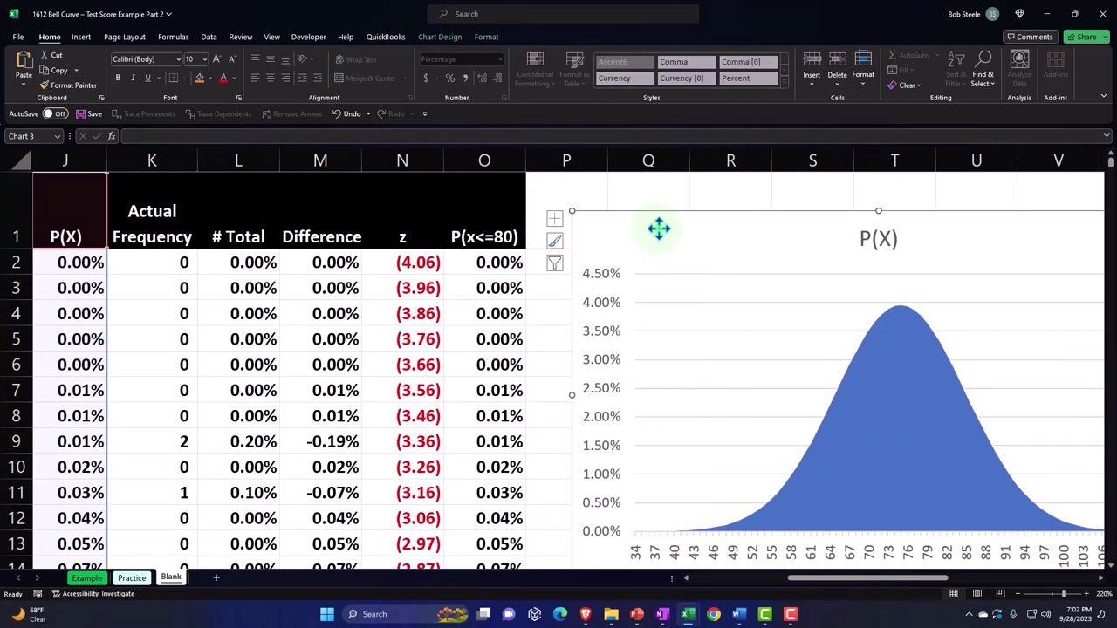
left_click(443, 39)
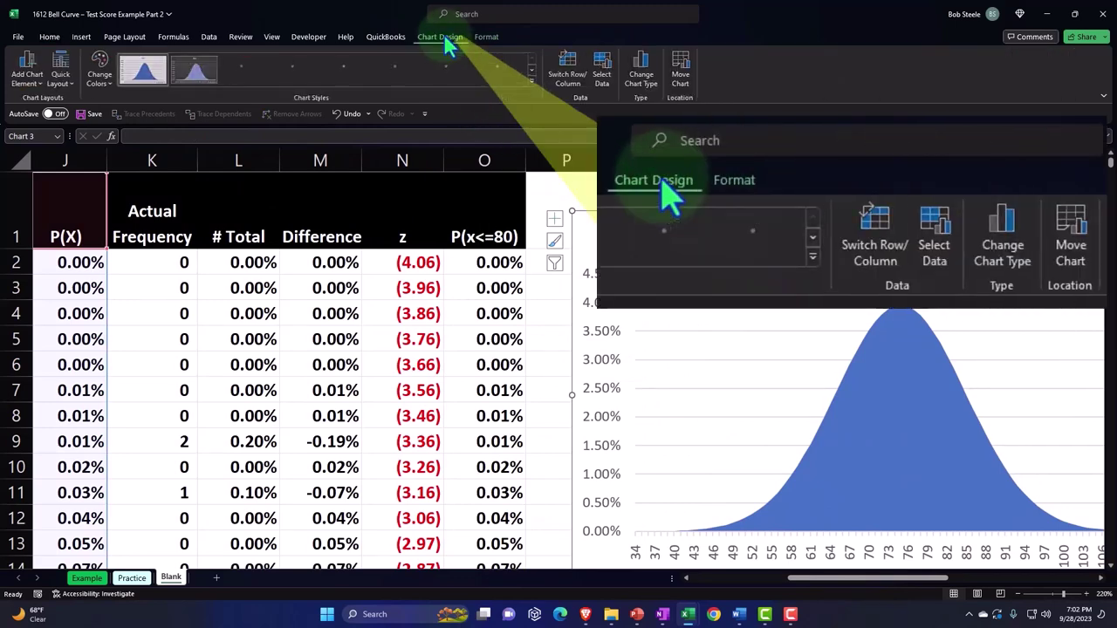
left_click(605, 79)
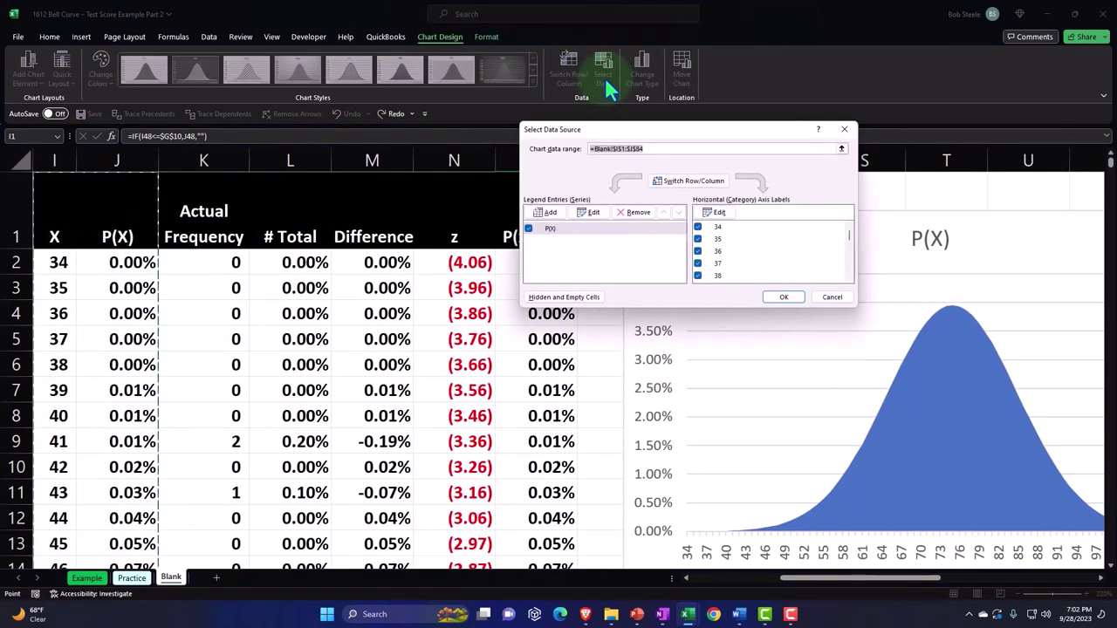
left_click_drag(611, 140, 731, 55)
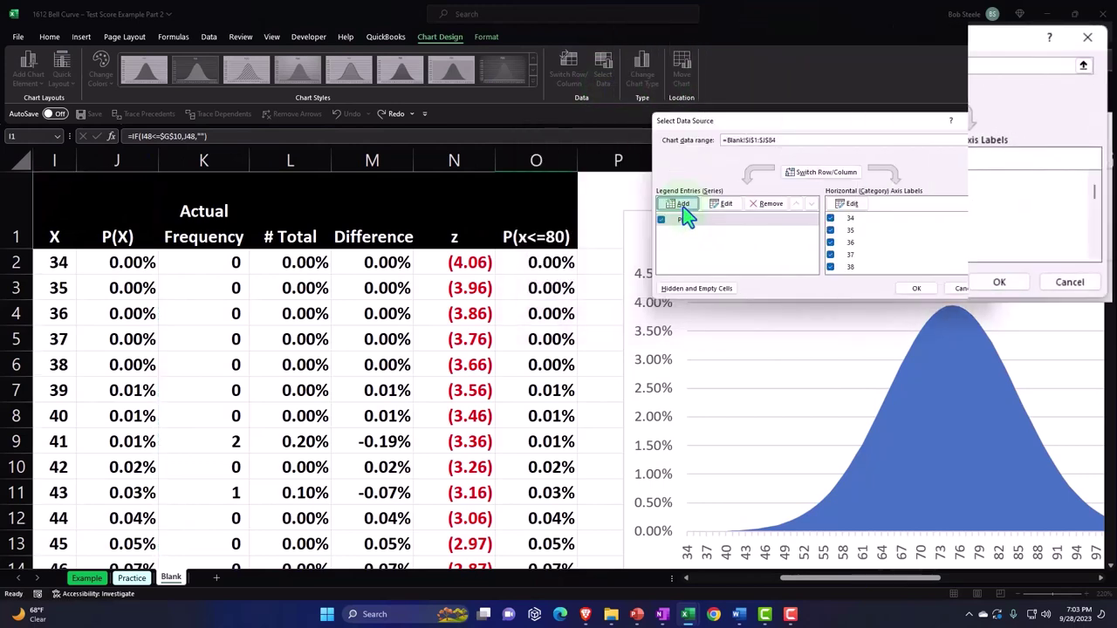
left_click(659, 164)
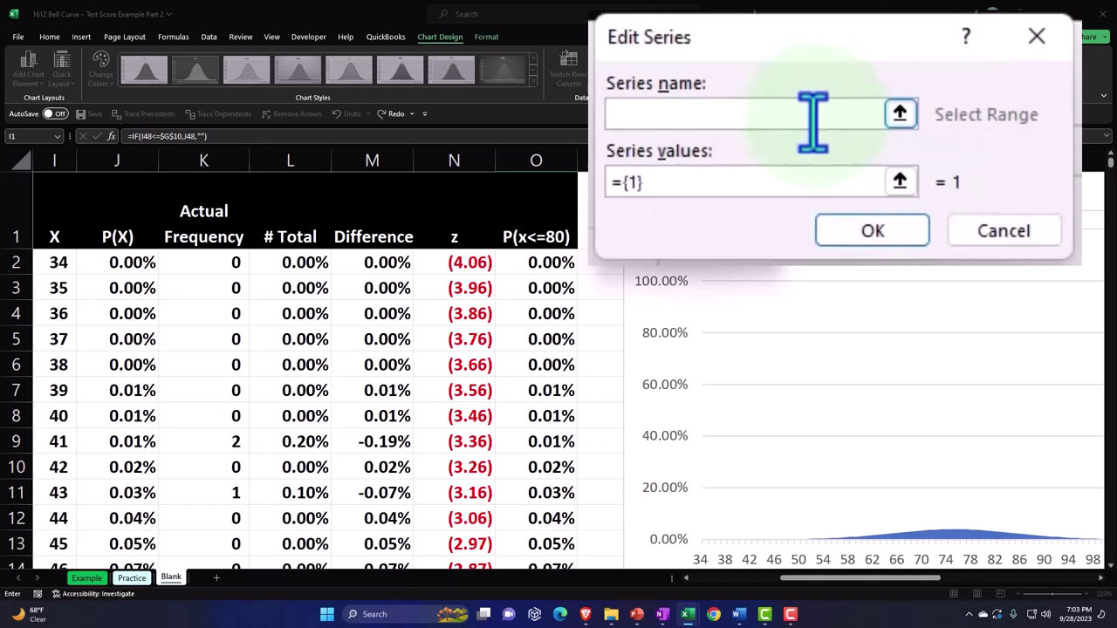
left_click(515, 229)
Set the new series' values to O2:O84 and apply the chart's updated data source
left_click_drag(690, 179, 613, 181)
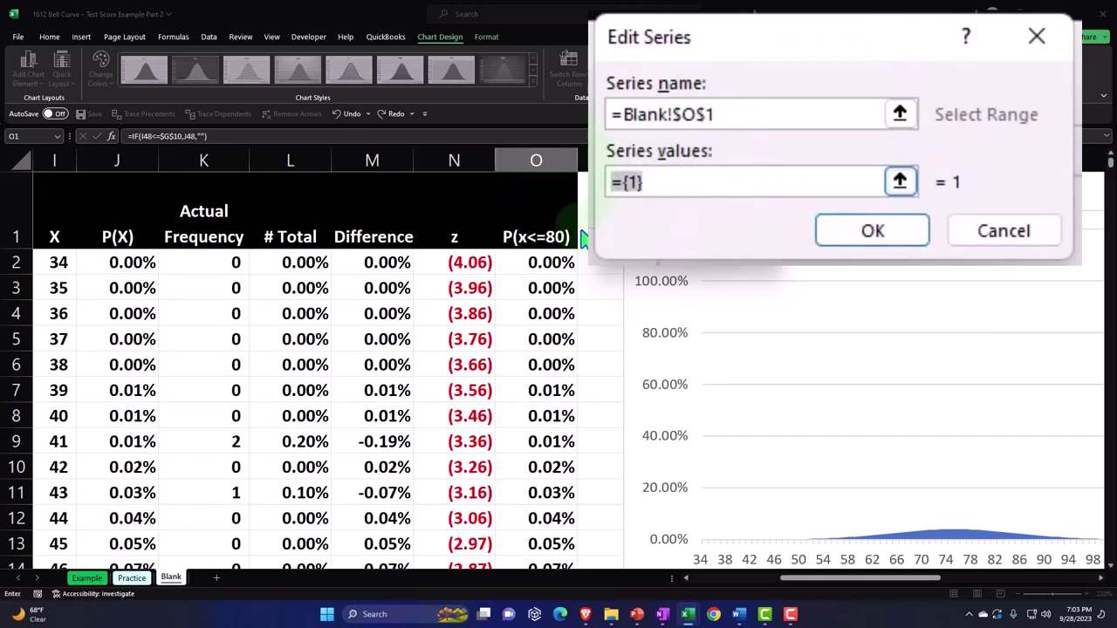
key("BackSpace")
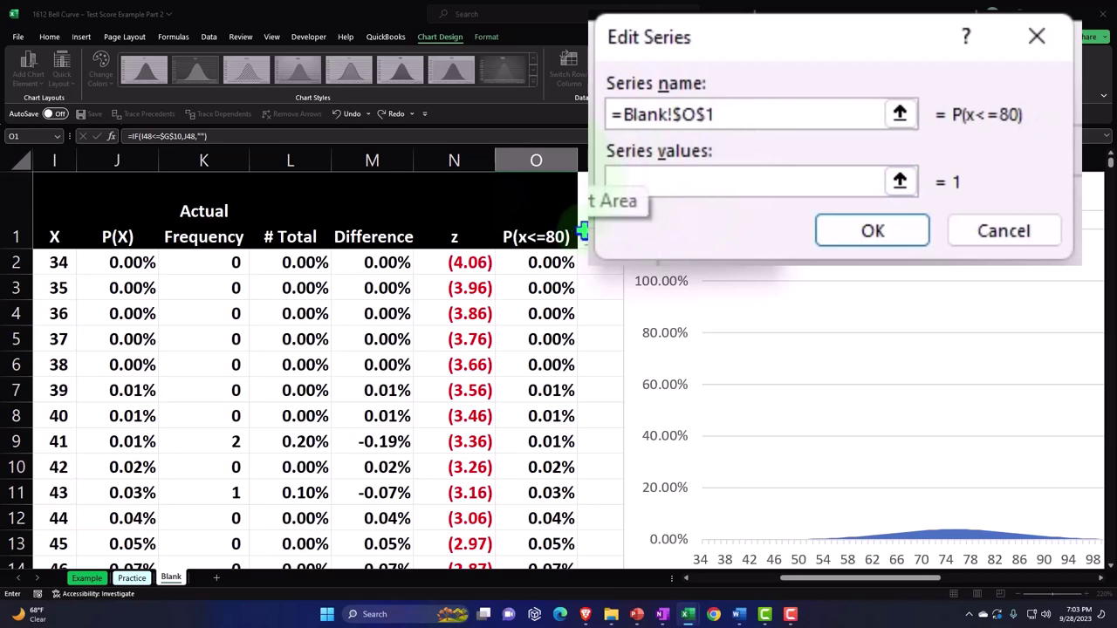
left_click(900, 180)
left_click(536, 261)
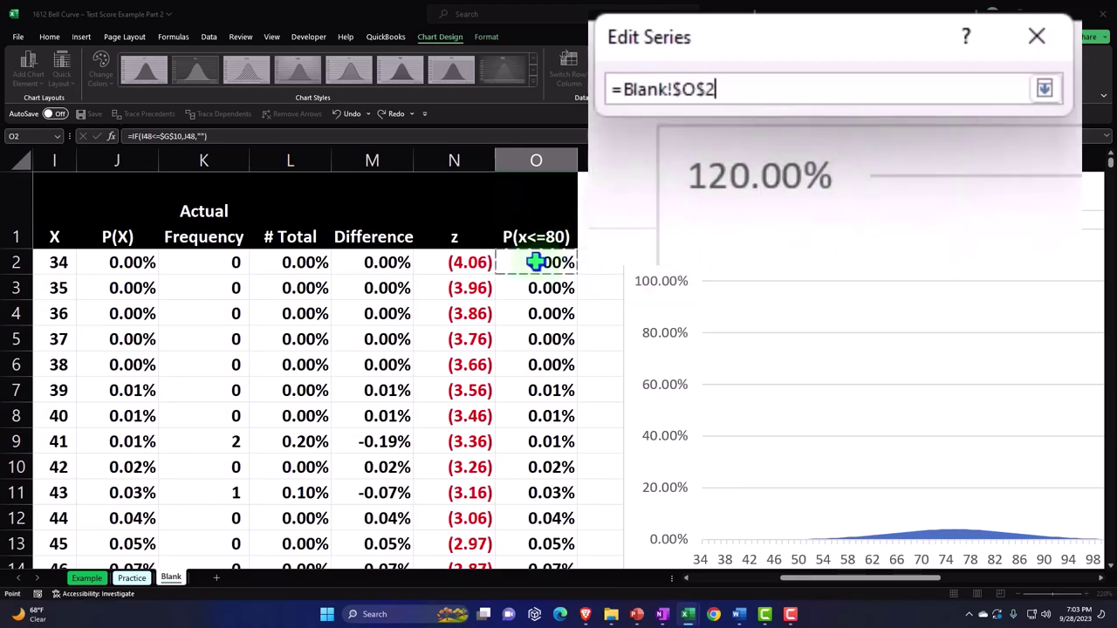
key("ctrl+shift+Down")
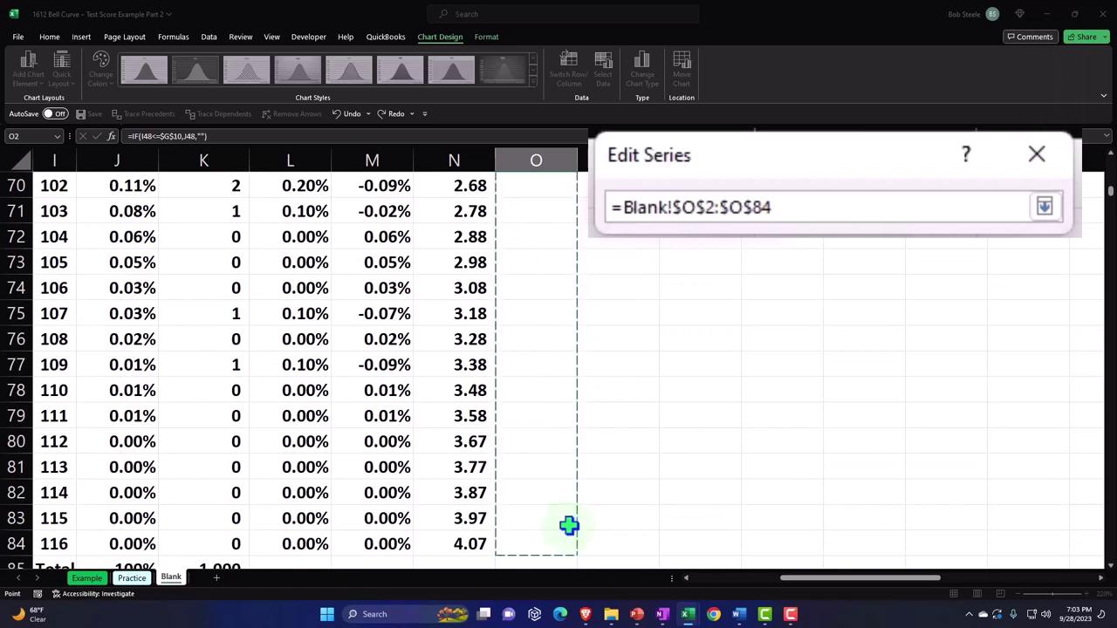
left_click(1044, 206)
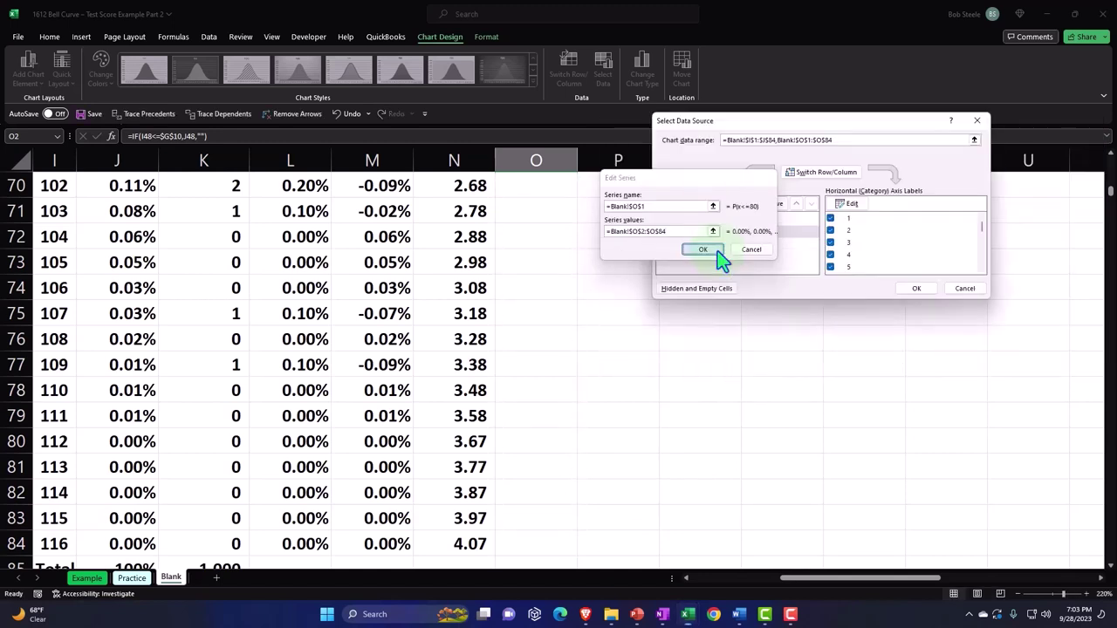
left_click(924, 350)
left_click(958, 378)
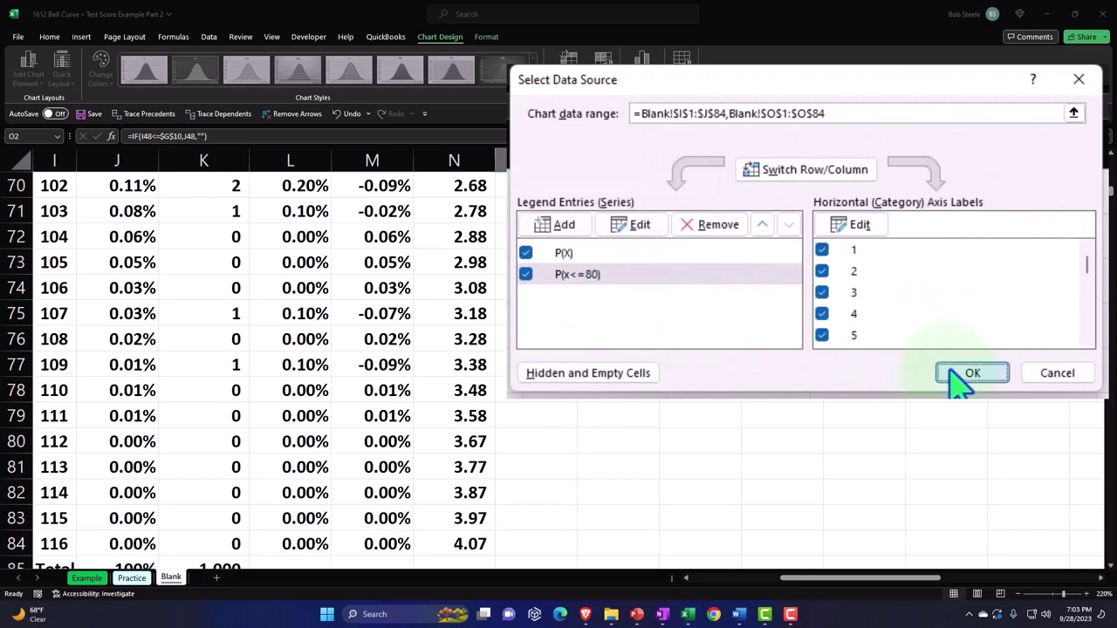
Examine the P(x<=80) area on the bell curve and where it ends along the X axis
left_click_drag(1110, 203, 1105, 157)
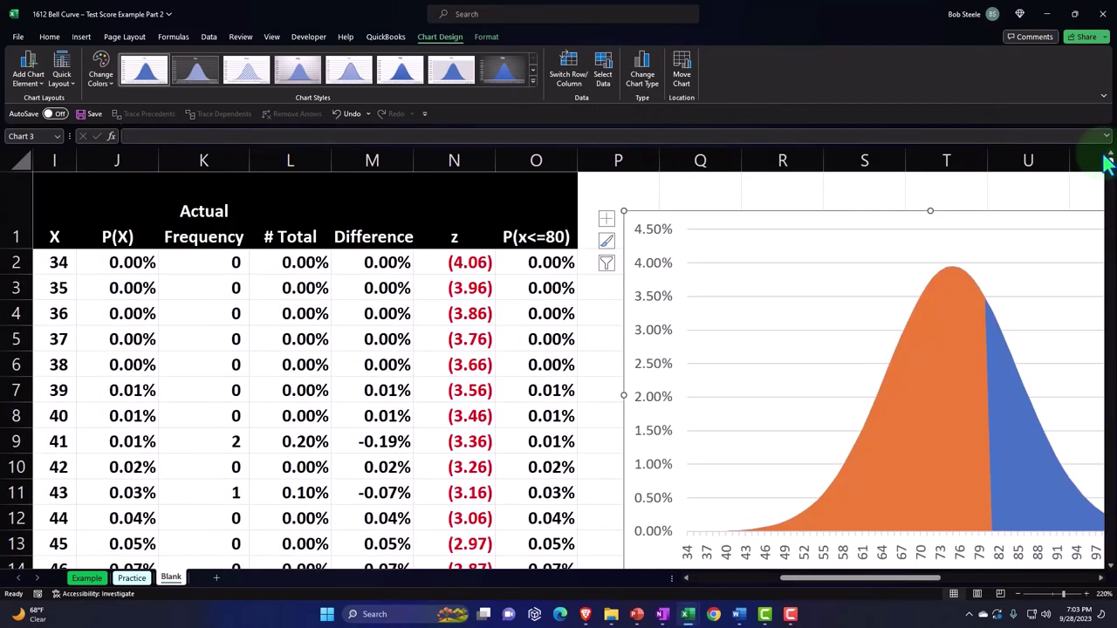
left_click_drag(916, 594, 976, 590)
scroll(851, 428, "down", 2)
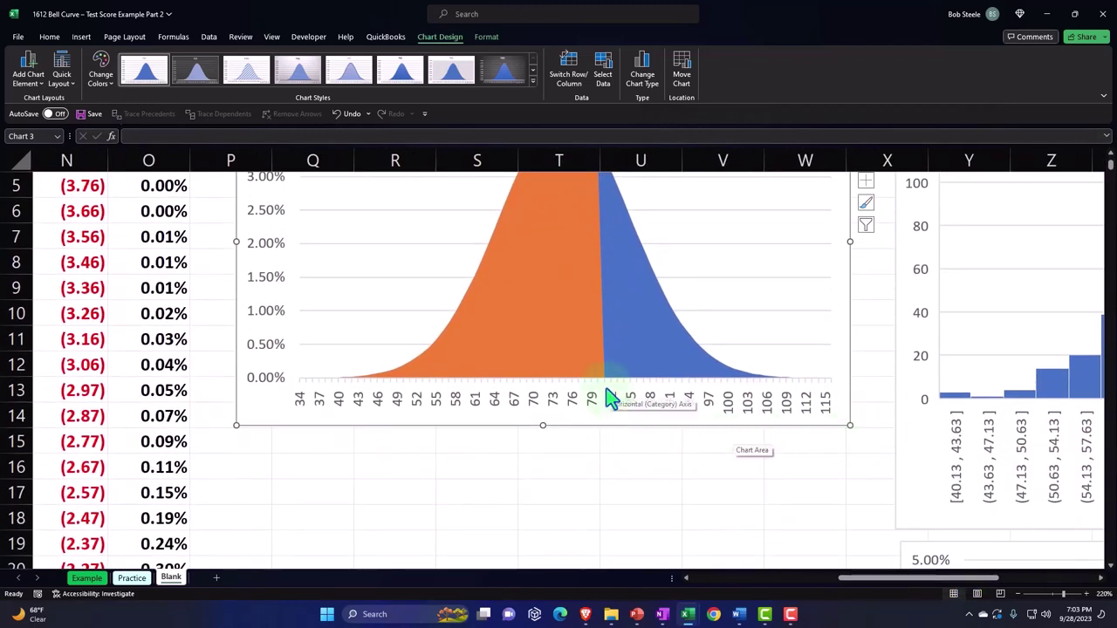
scroll(611, 397, "up", 1)
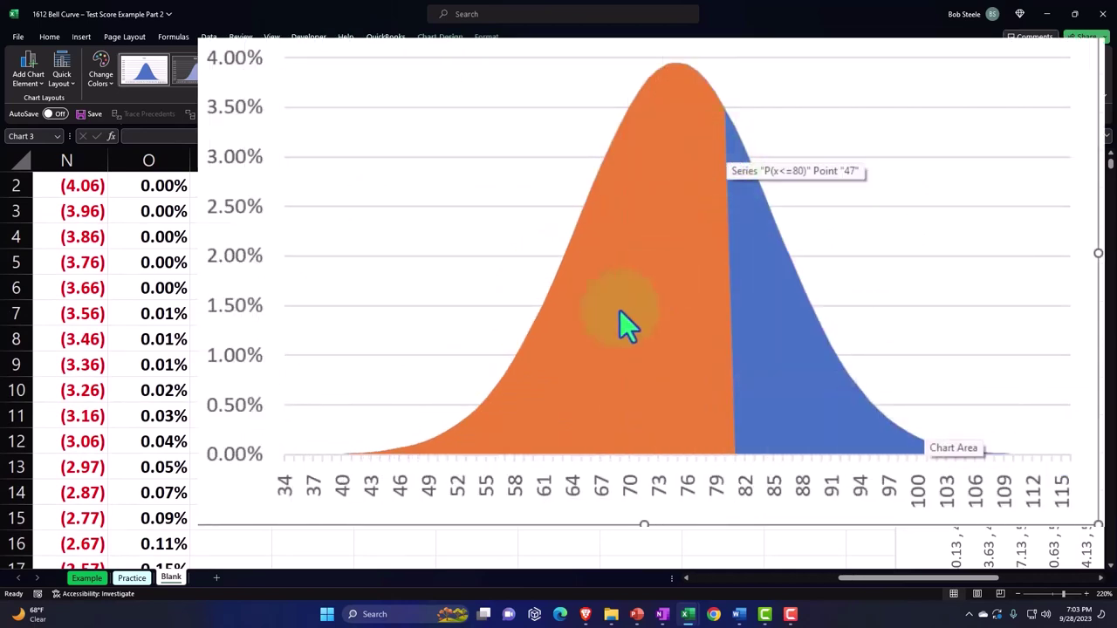
key("Escape")
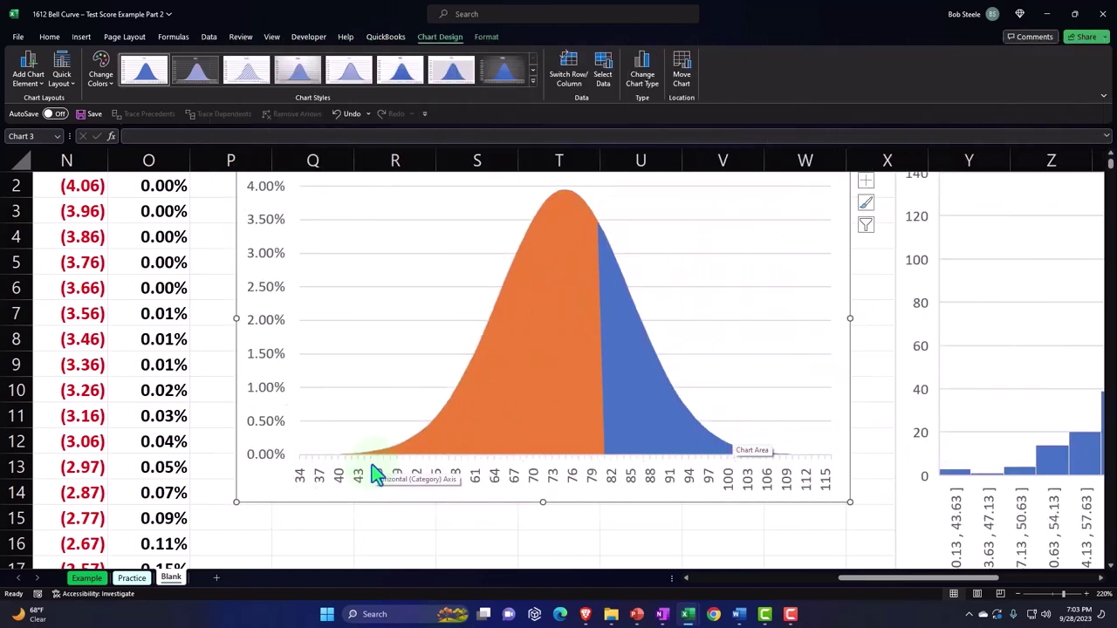
scroll(371, 465, "up", 1)
scroll(454, 450, "down", 1)
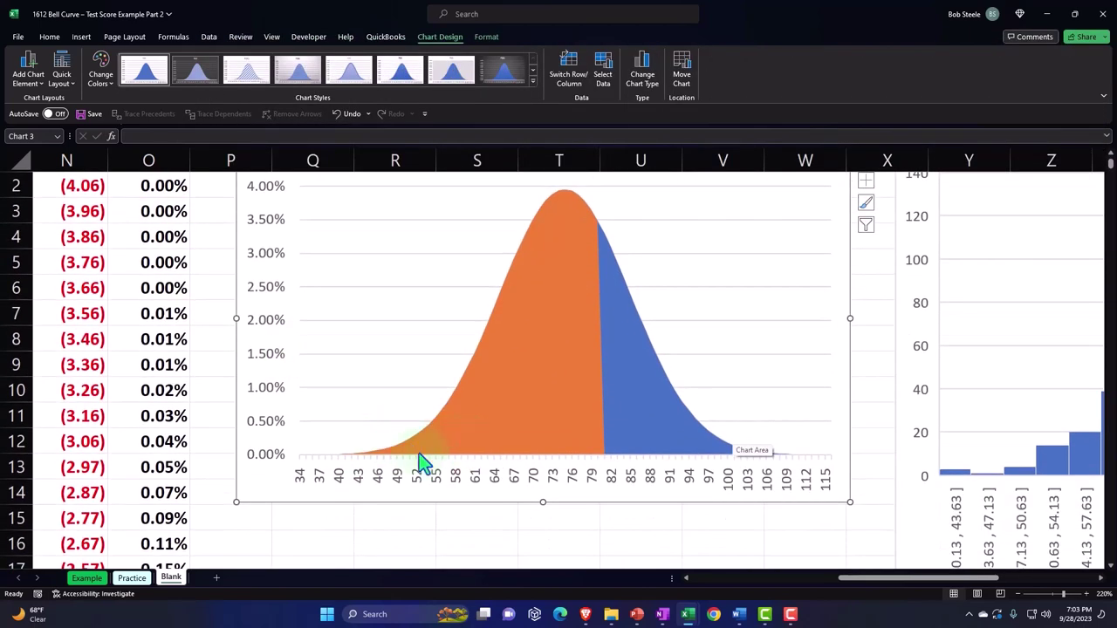
scroll(422, 463, "up", 1)
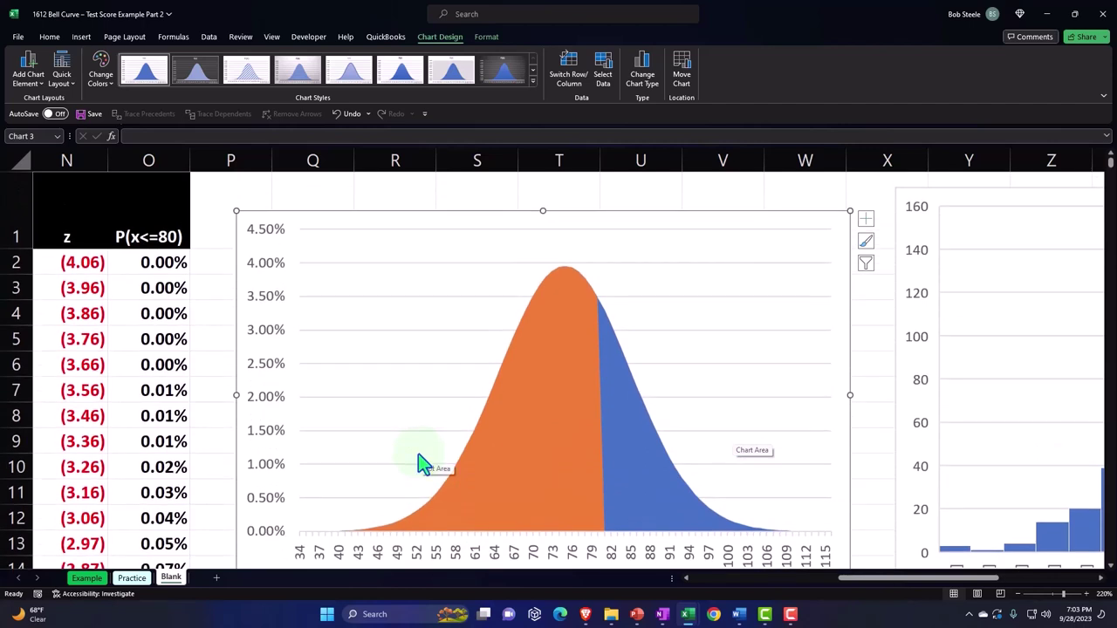
Add a legend to the bell curve chart to identify the P(X) and P(x<=80) series
left_click(865, 220)
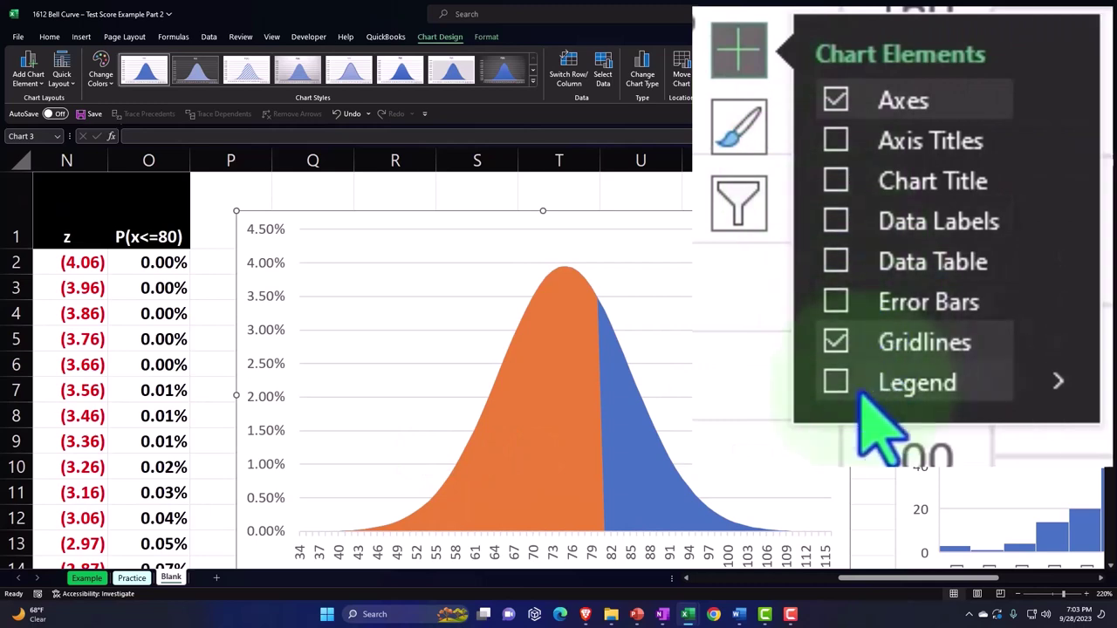
left_click(839, 385)
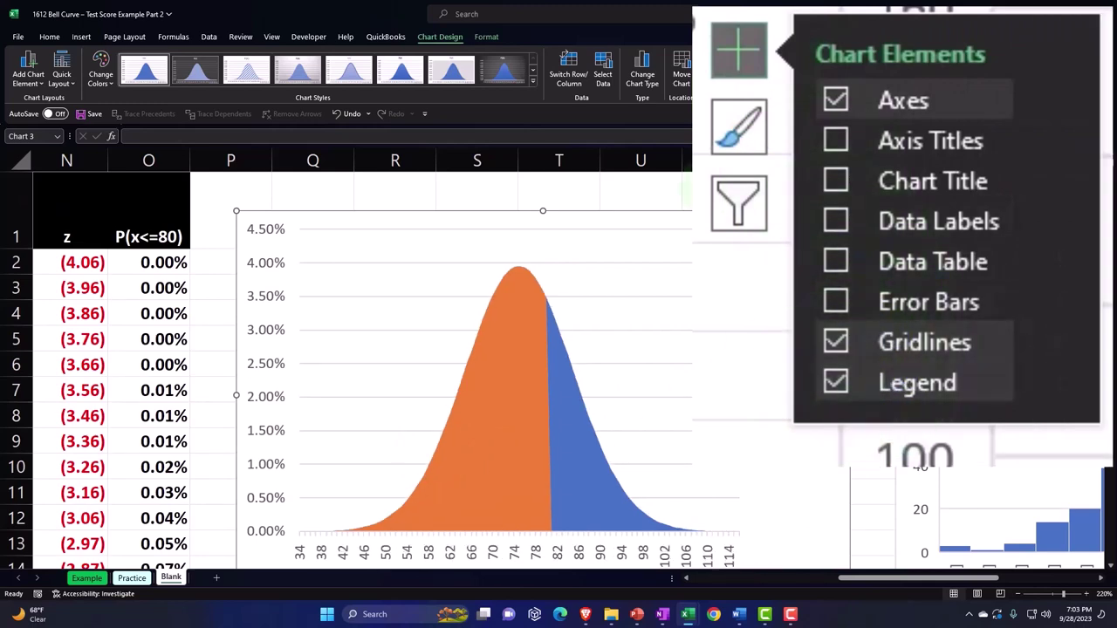
left_click(703, 187)
scroll(712, 371, "down", 1)
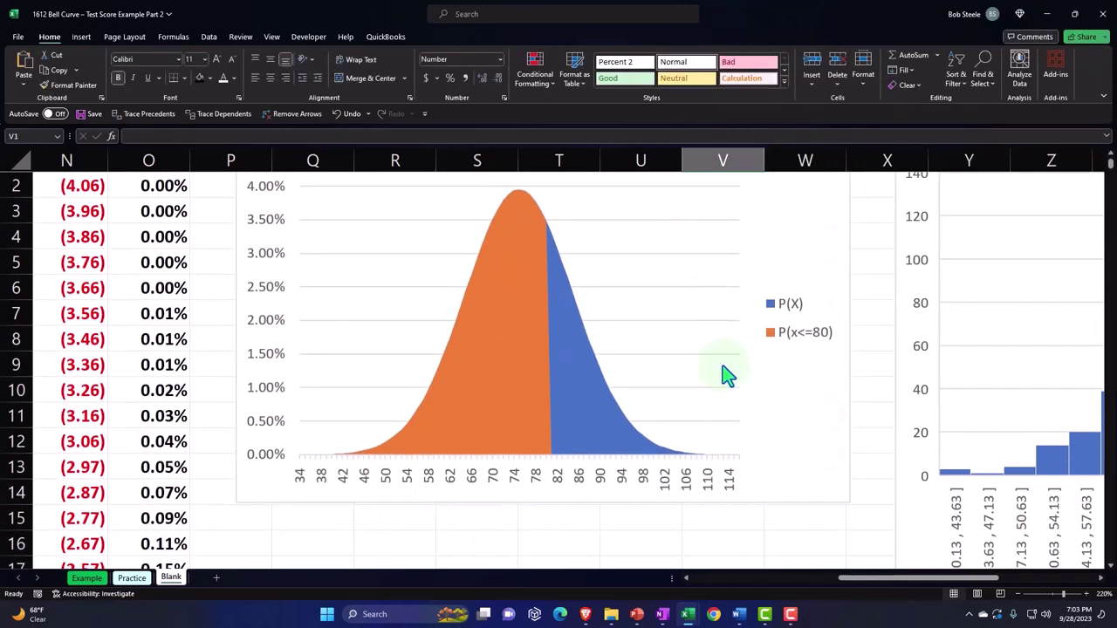
Review the test score inputs in column G, then compare the z column with the bell curve's horizontal axis
left_click_drag(871, 583, 855, 583)
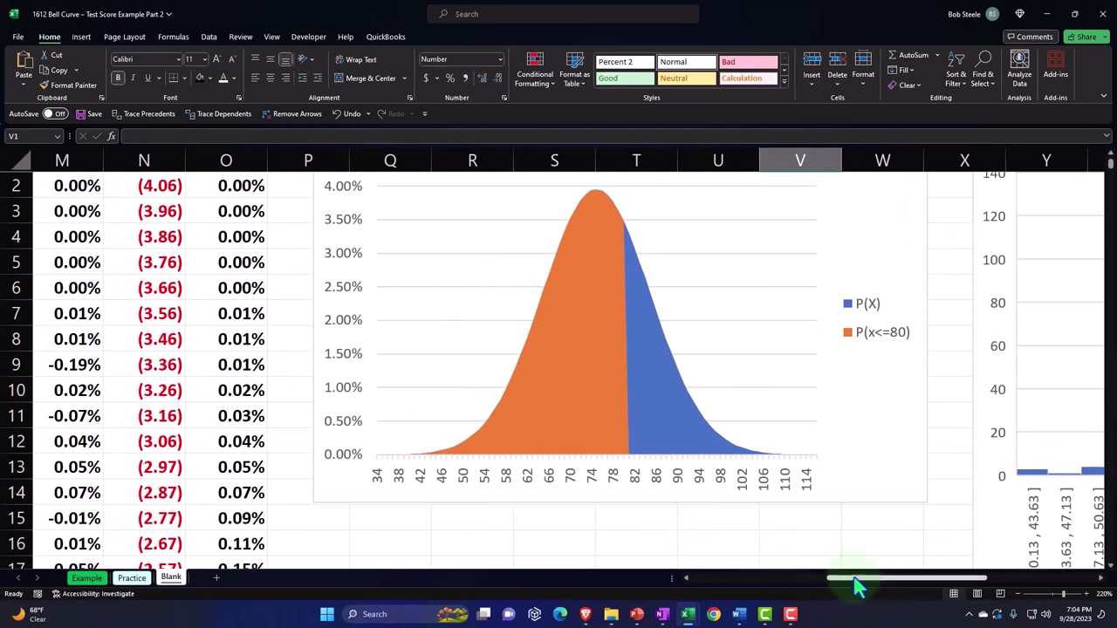
left_click_drag(855, 582, 741, 583)
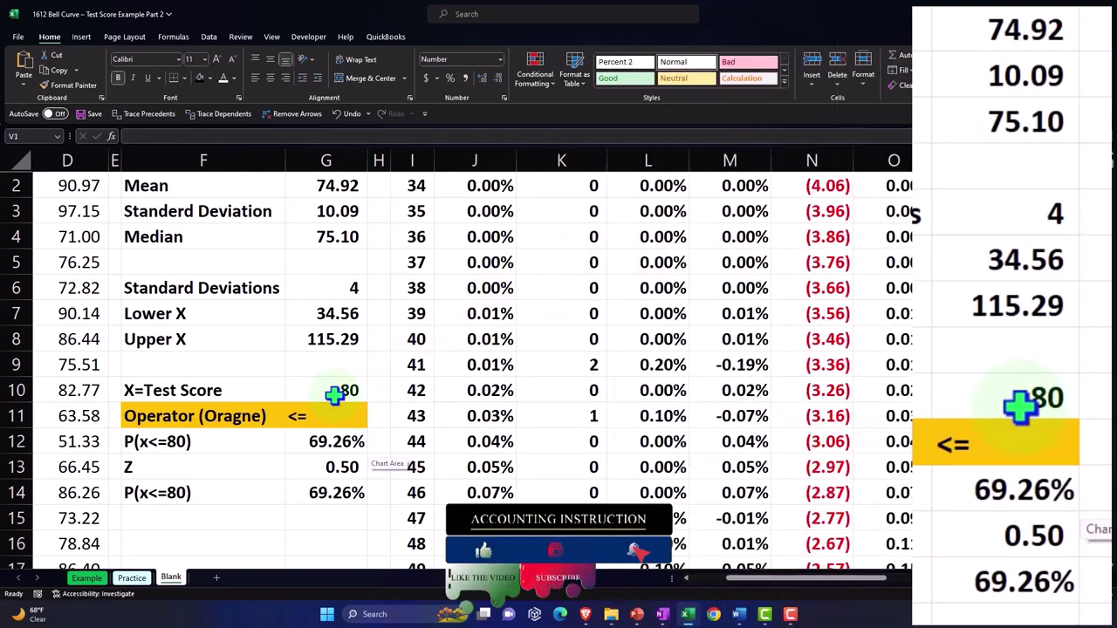
left_click_drag(774, 580, 838, 589)
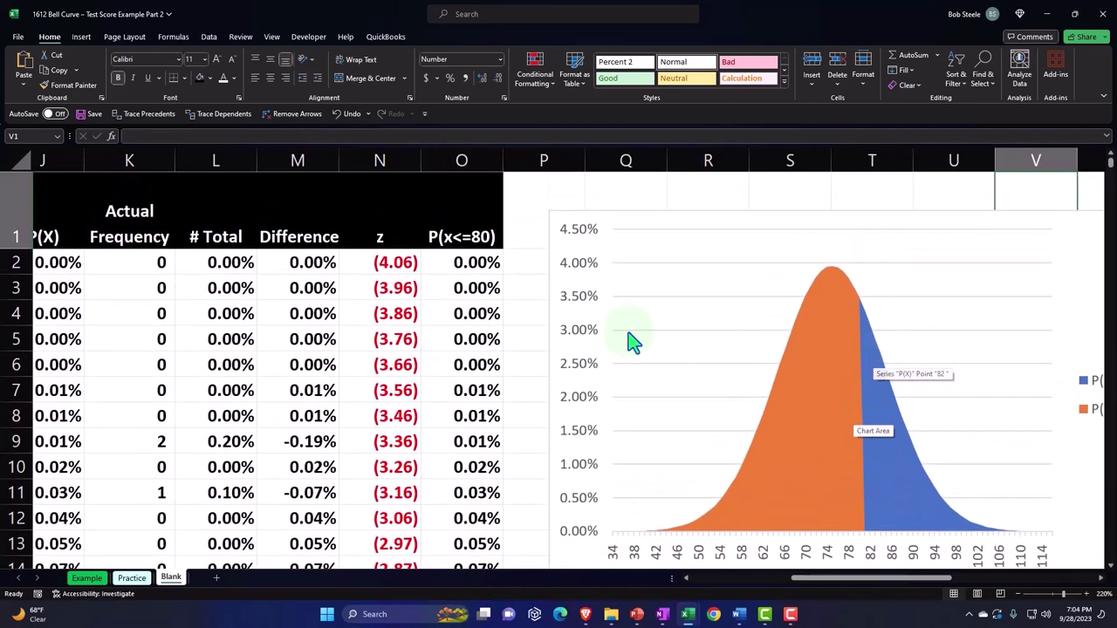
left_click(391, 237)
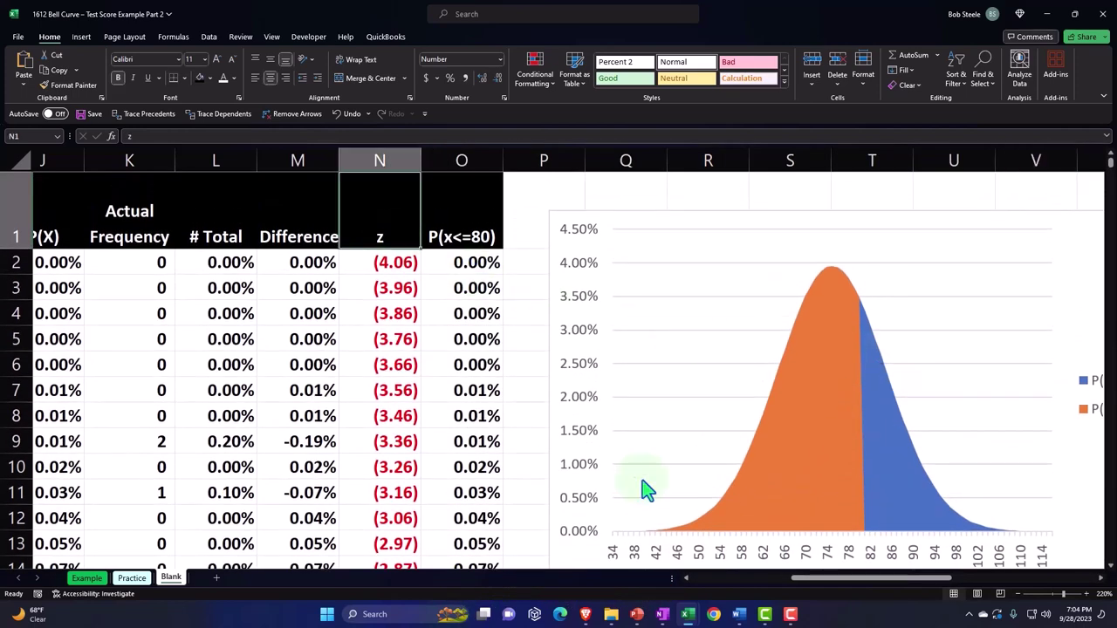
scroll(643, 492, "down", 1)
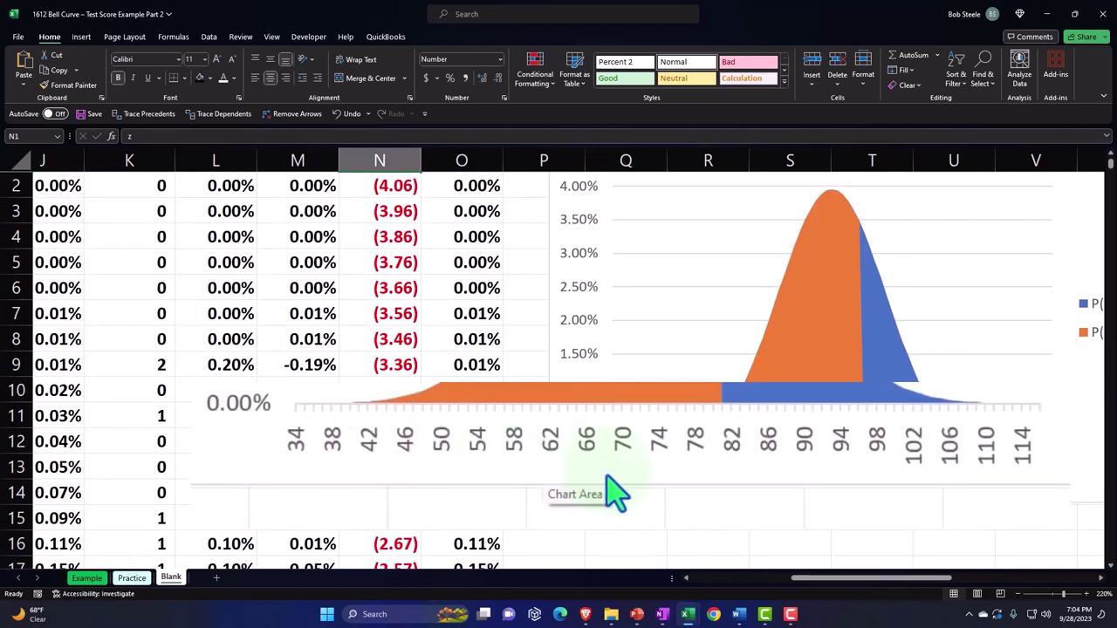
scroll(785, 506, "up", 1)
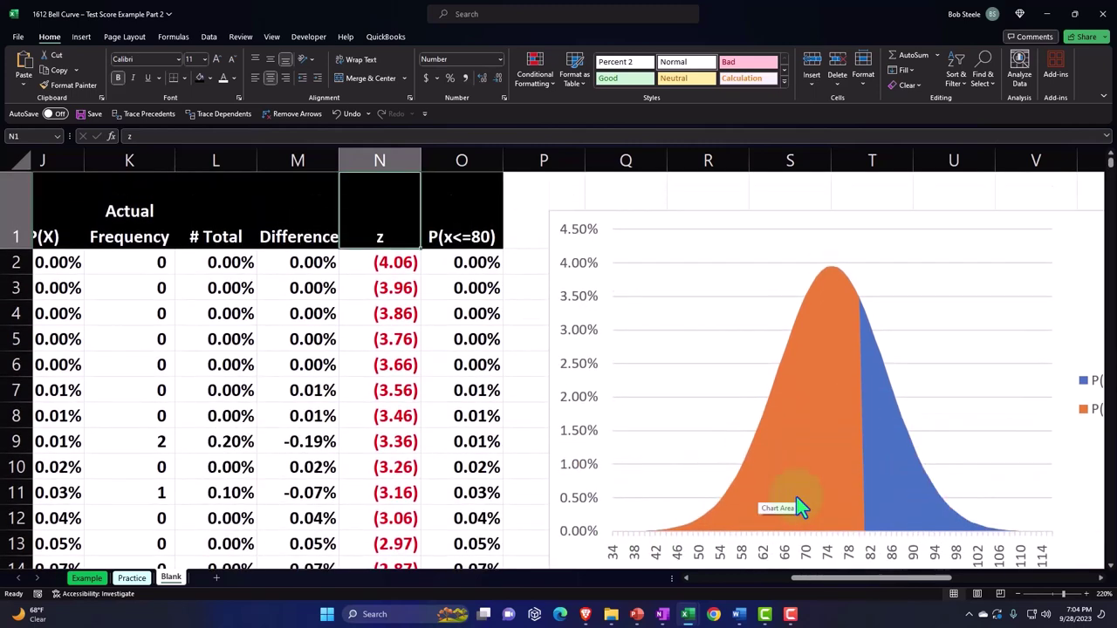